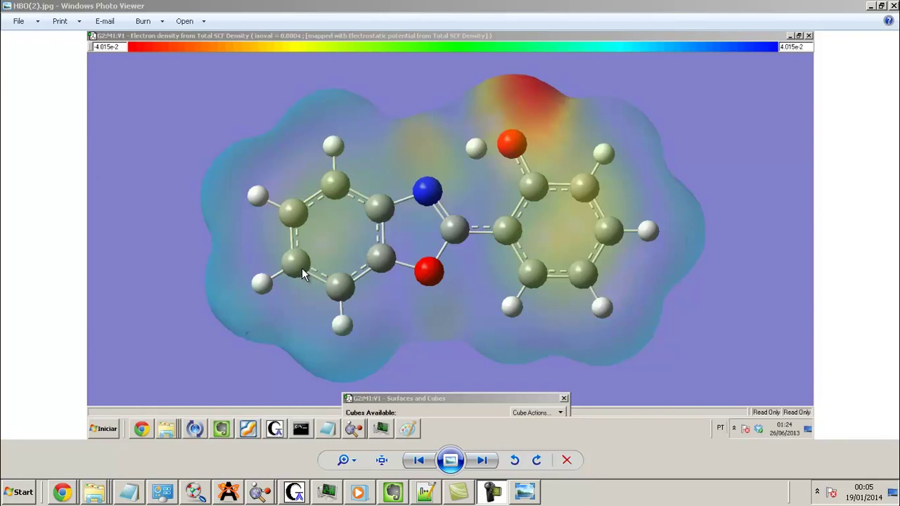
Browse through the HBO images of the electron density surface mapped with electrostatic potential.
{"action": "left_click", "coordinate": [482, 461]}
{"action": "left_click", "coordinate": [478, 468]}
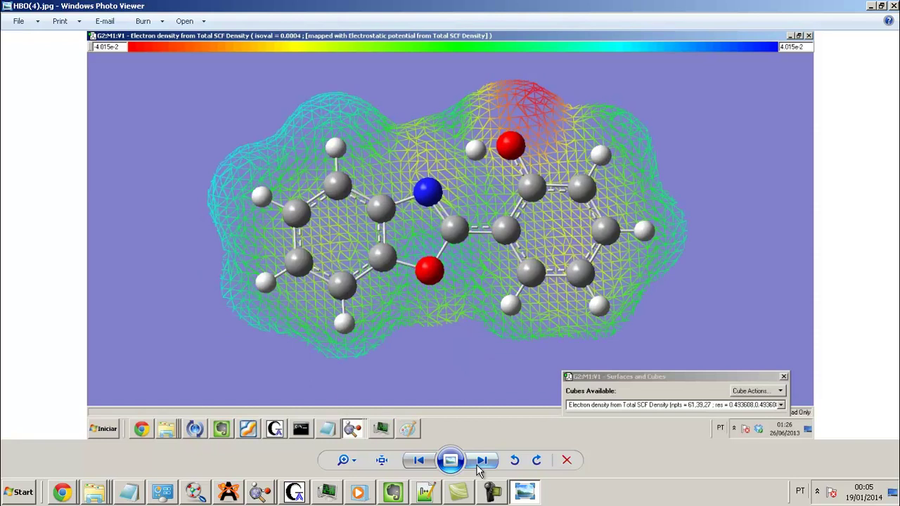
{"action": "left_click", "coordinate": [477, 467]}
{"action": "left_click", "coordinate": [478, 467]}
Switch to Chrome and read the GaussView electrostatic potential instructions on formatted checkpoint files, cube files and mapped surfaces.
{"action": "key", "text": "alt+Tab"}
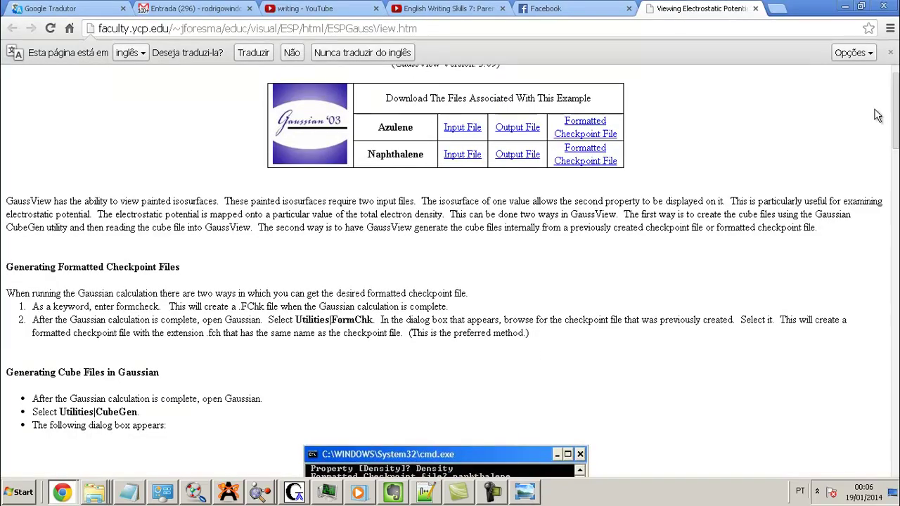
{"action": "scroll", "coordinate": [896, 113], "scroll_direction": "up", "scroll_amount": 1}
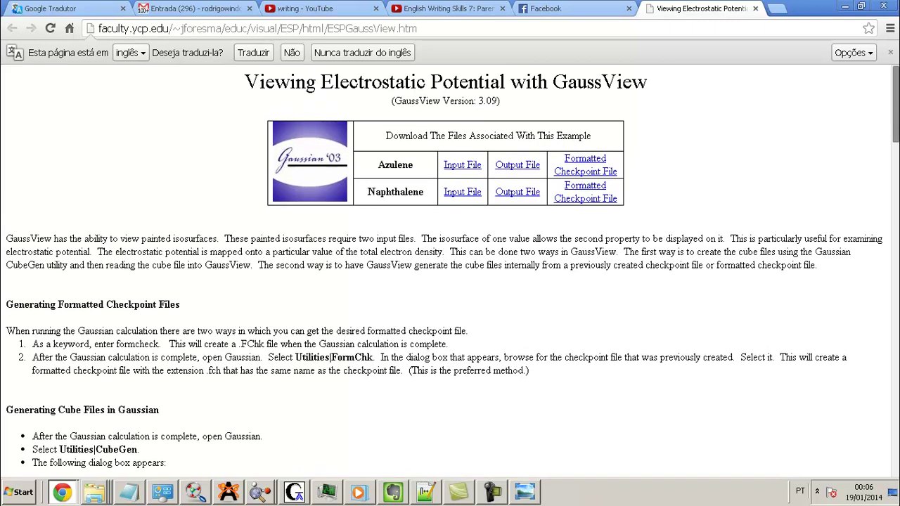
{"action": "scroll", "coordinate": [383, 167], "scroll_direction": "down", "scroll_amount": 5}
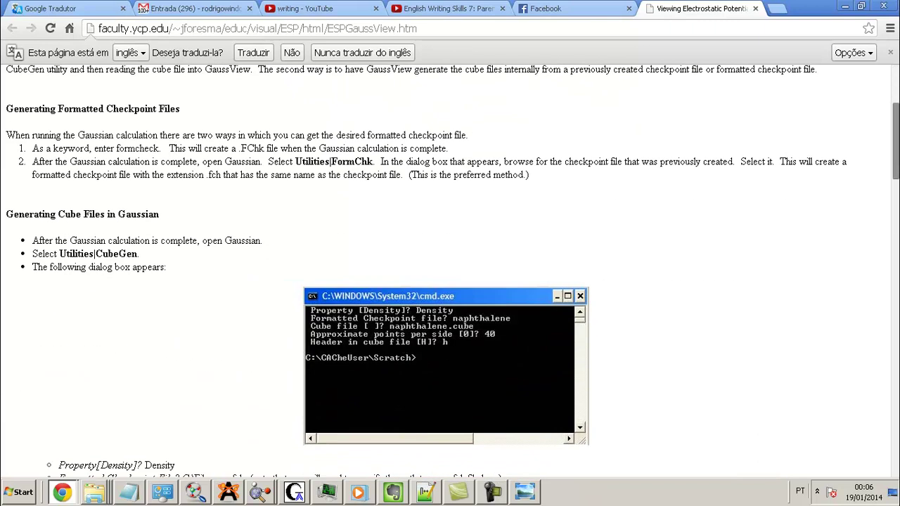
{"action": "scroll", "coordinate": [301, 233], "scroll_direction": "down", "scroll_amount": 5}
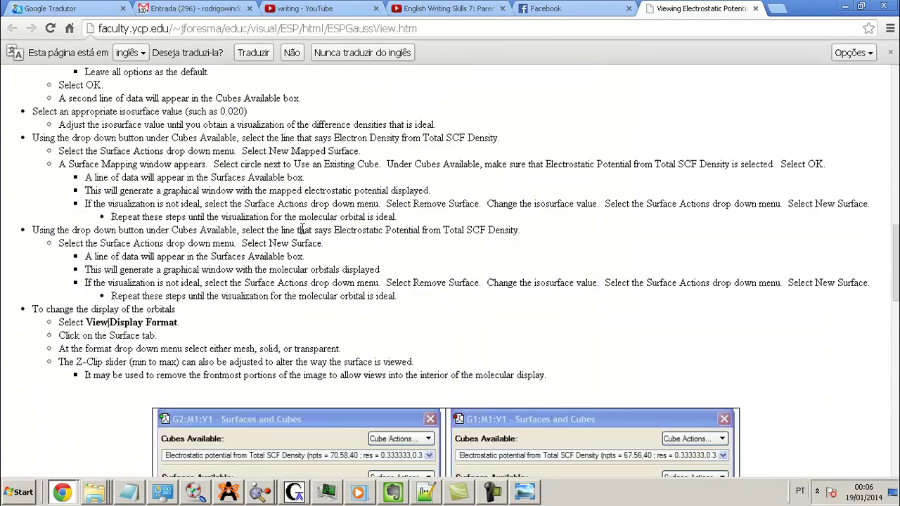
{"action": "scroll", "coordinate": [302, 235], "scroll_direction": "up", "scroll_amount": 12}
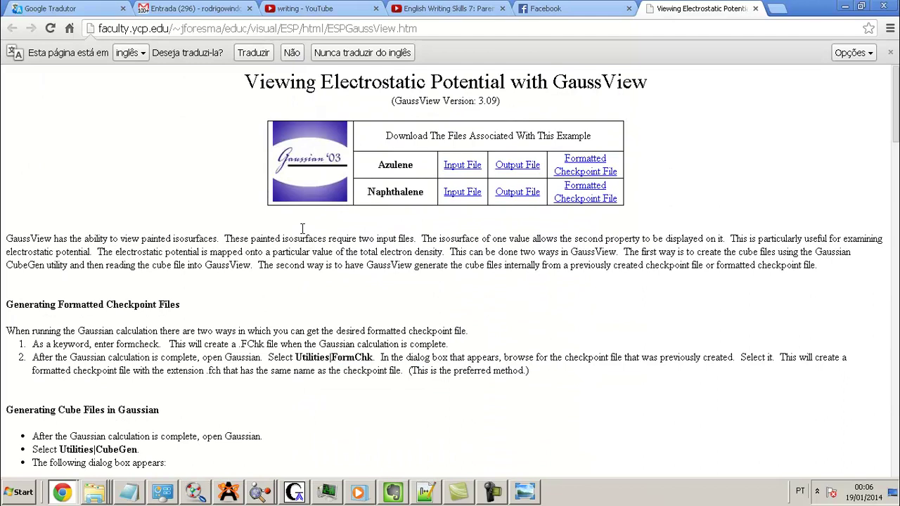
{"action": "scroll", "coordinate": [302, 228], "scroll_direction": "down", "scroll_amount": 8}
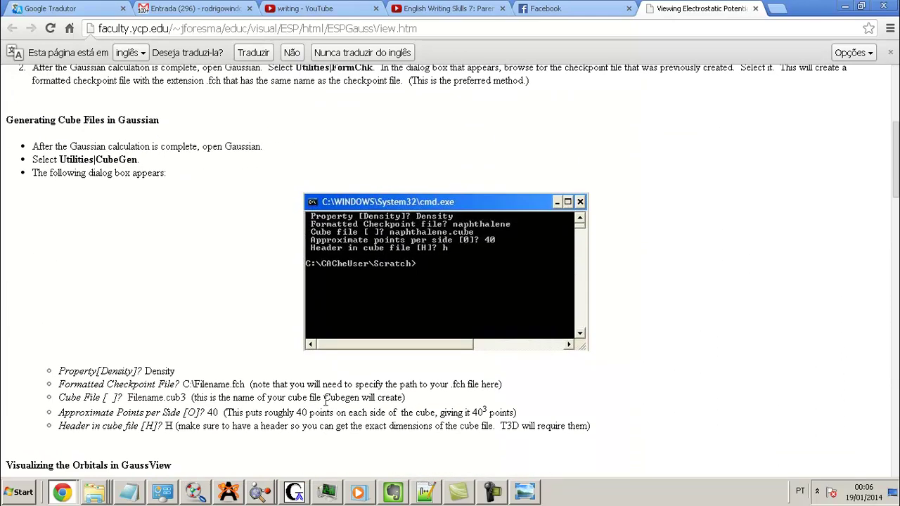
Switch to Chemcraft and open HBO.xyz from the HBO folder on the desktop.
{"action": "left_click", "coordinate": [196, 492]}
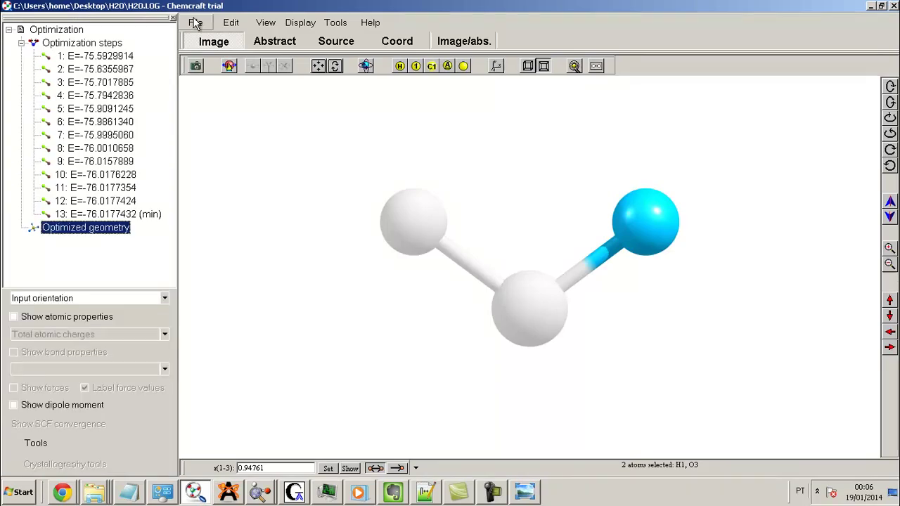
{"action": "left_click", "coordinate": [196, 21]}
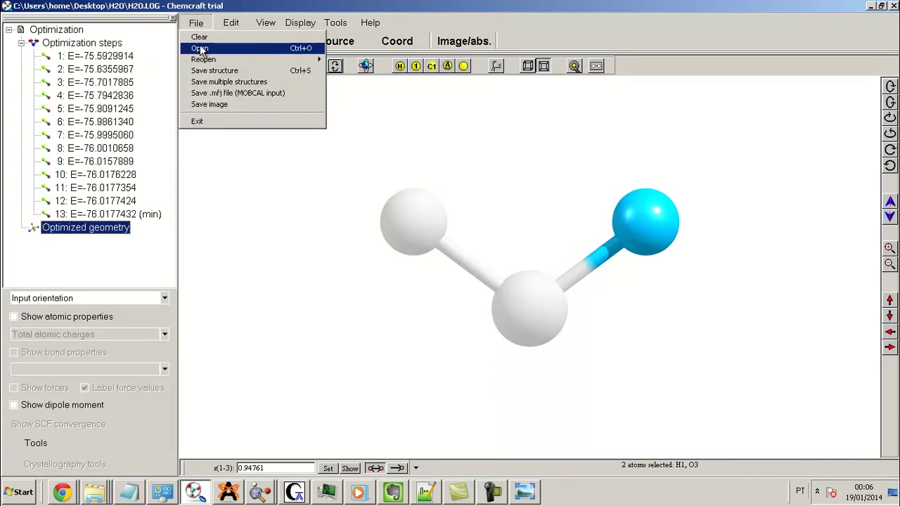
{"action": "left_click", "coordinate": [200, 49]}
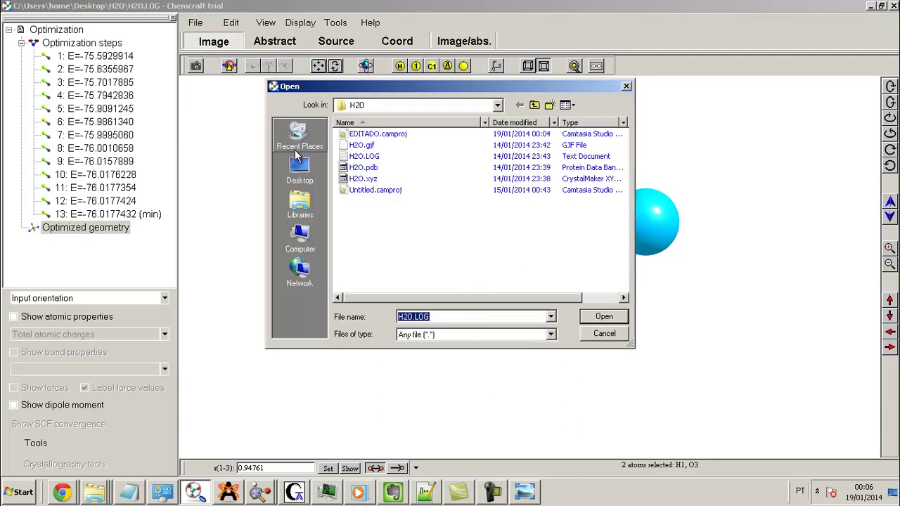
{"action": "left_click", "coordinate": [300, 174]}
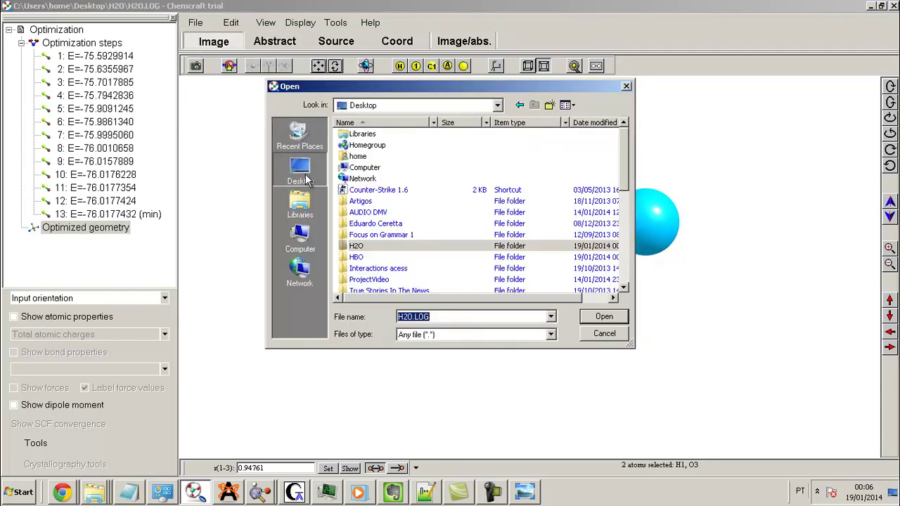
{"action": "left_click", "coordinate": [375, 237]}
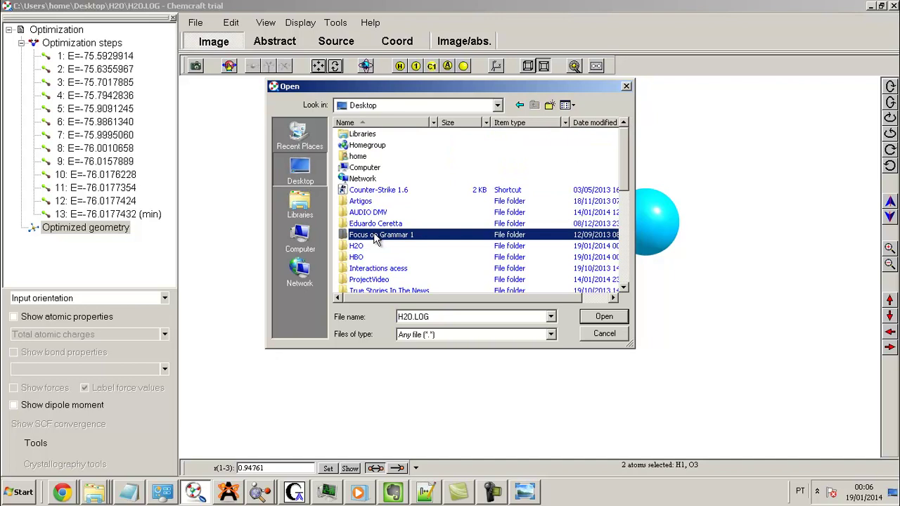
{"action": "key", "text": "h"}
{"action": "key", "text": "h"}
{"action": "key", "text": "h"}
{"action": "key", "text": "h"}
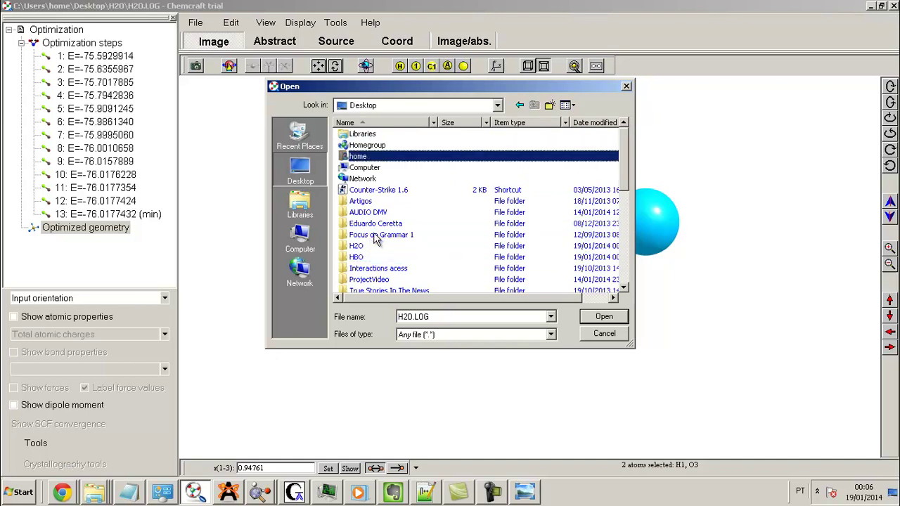
{"action": "left_click_drag", "start_coordinate": [624, 143], "coordinate": [626, 188]}
{"action": "double_click", "coordinate": [452, 159]}
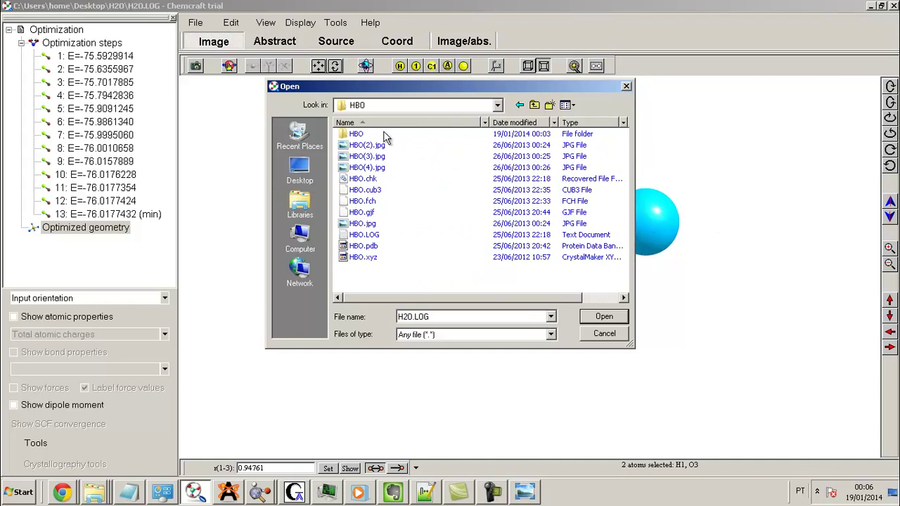
{"action": "double_click", "coordinate": [366, 258]}
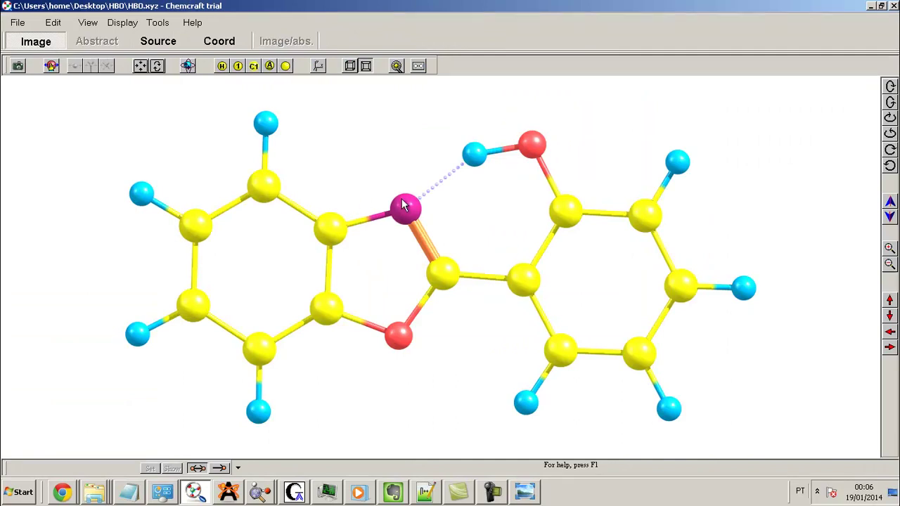
Rotate the HBO molecule slightly to inspect its structure, close Chemcraft and switch to the HBO folder window.
{"action": "left_click_drag", "start_coordinate": [479, 203], "coordinate": [451, 202]}
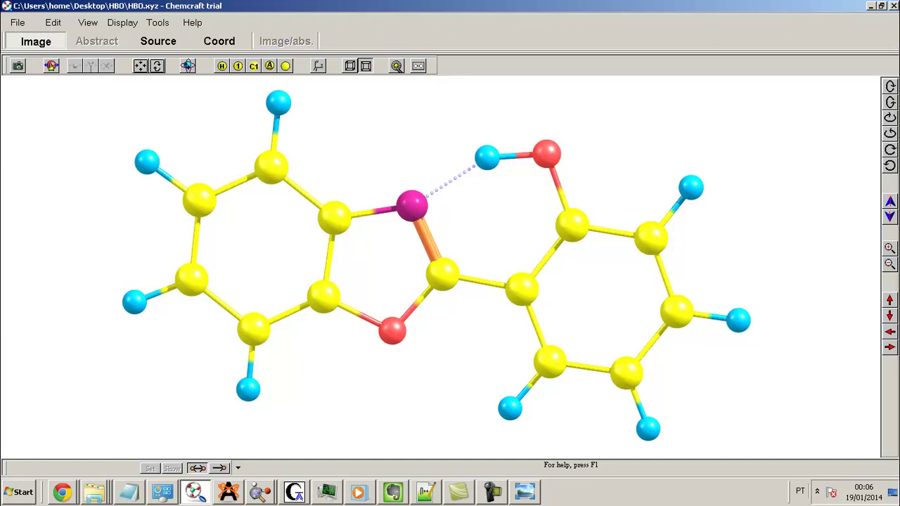
{"action": "left_click", "coordinate": [893, 6]}
{"action": "key", "text": "alt+Tab"}
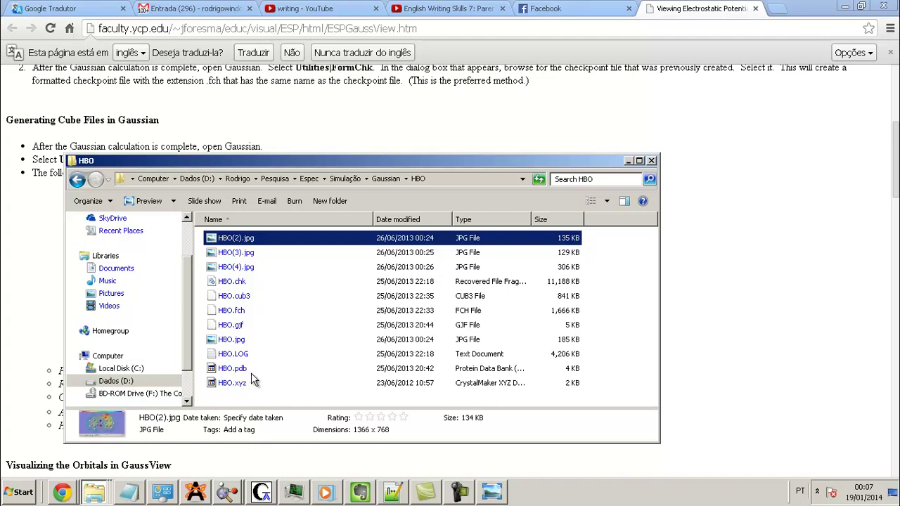
Switch to Avogadro and bring its main window to the front.
{"action": "left_click", "coordinate": [197, 492]}
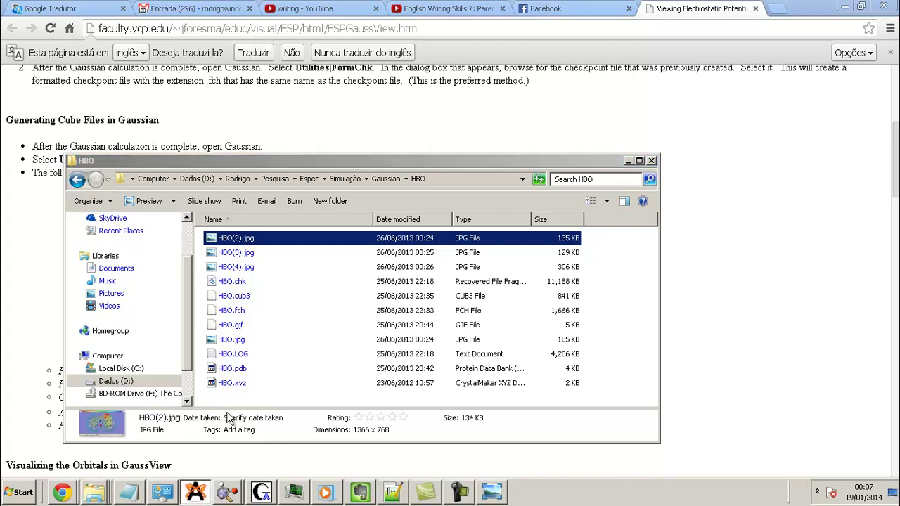
{"action": "key", "text": "alt+Tab"}
{"action": "key", "text": "alt+Tab"}
{"action": "key", "text": "alt+Tab"}
{"action": "key", "text": "alt+Tab"}
{"action": "key", "text": "alt+Tab"}
{"action": "key", "text": "alt+Tab"}
{"action": "key", "text": "alt+Tab"}
{"action": "key", "text": "alt+Tab"}
{"action": "key", "text": "alt+Tab"}
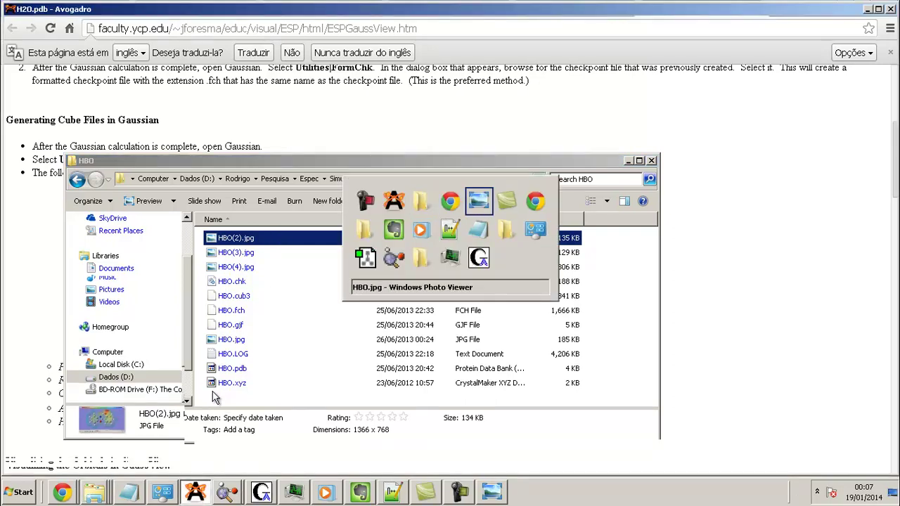
{"action": "key", "text": "alt+Tab"}
{"action": "key", "text": "alt+Tab"}
{"action": "key", "text": "alt+Tab"}
{"action": "key", "text": "alt+Tab"}
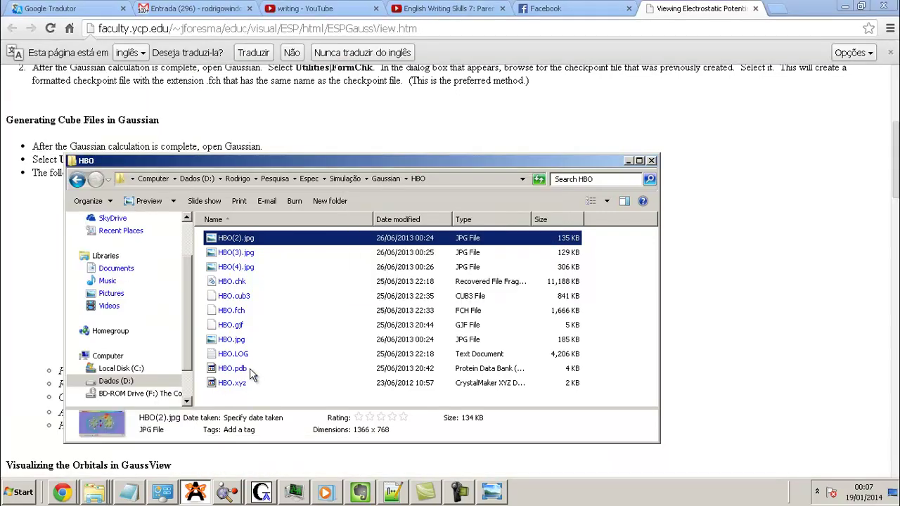
{"action": "left_click", "coordinate": [197, 493]}
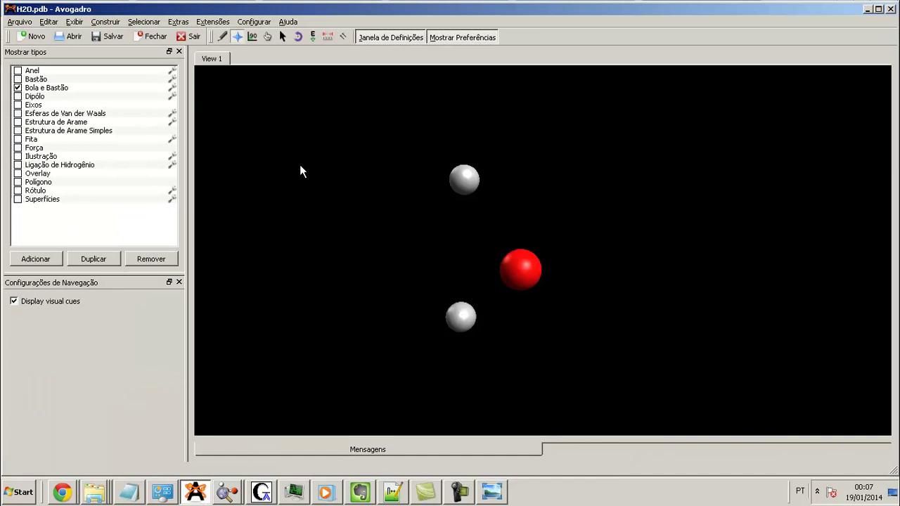
Start opening a molecule file and browse to the HBO folder on the desktop.
{"action": "left_click", "coordinate": [71, 37]}
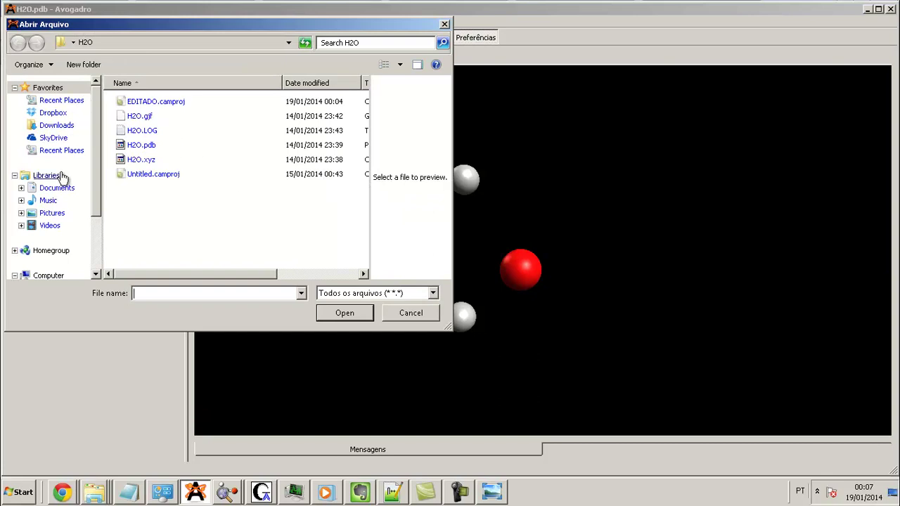
{"action": "left_click_drag", "start_coordinate": [94, 208], "coordinate": [98, 242]}
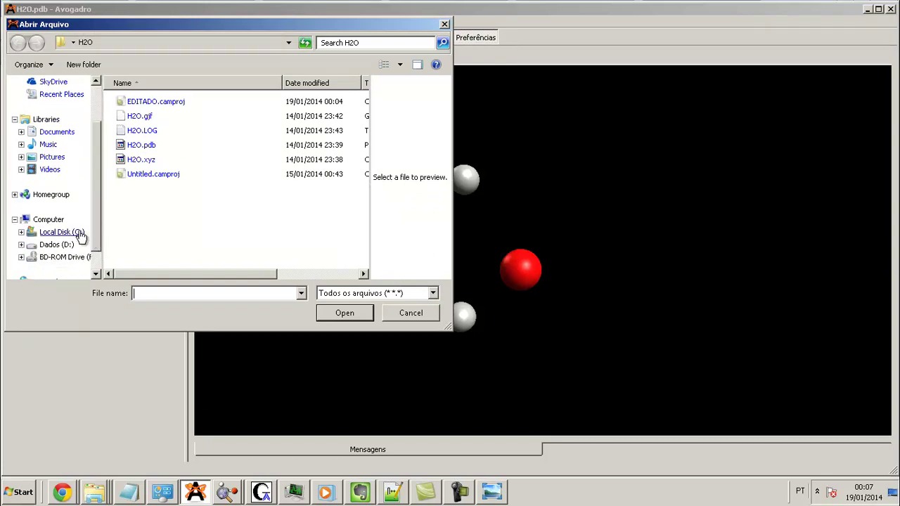
{"action": "left_click", "coordinate": [140, 44]}
{"action": "type", "text": "desktop"}
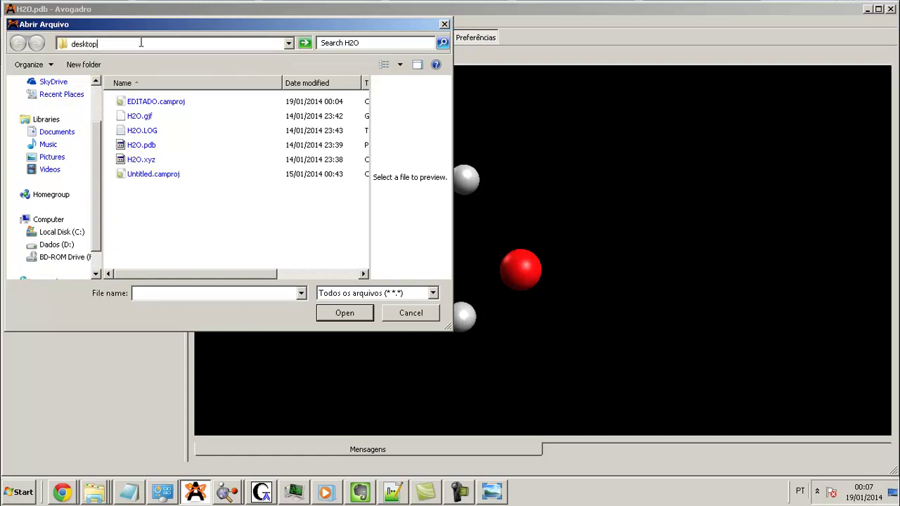
{"action": "key", "text": "Return"}
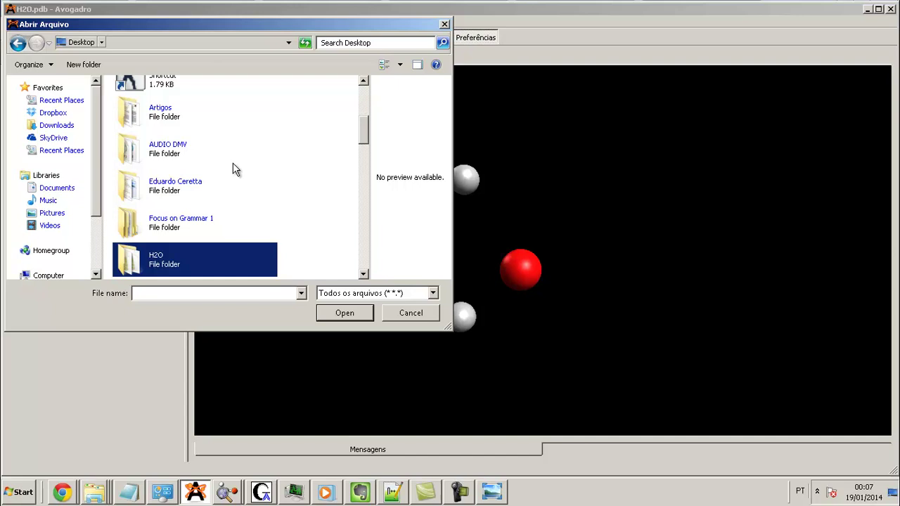
{"action": "left_click", "coordinate": [180, 142]}
{"action": "key", "text": "Down"}
{"action": "key", "text": "Down"}
{"action": "key", "text": "Down"}
{"action": "key", "text": "Down"}
{"action": "key", "text": "Down"}
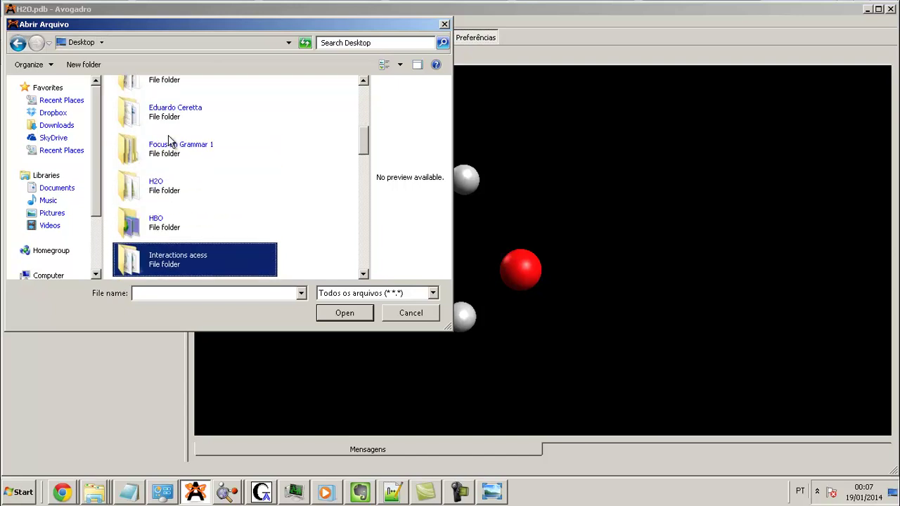
{"action": "key", "text": "Up"}
{"action": "key", "text": "Return"}
Choose HBO.xyz in the HBO folder and load it into the viewer.
{"action": "left_click", "coordinate": [168, 135]}
{"action": "key", "text": "Up"}
{"action": "key", "text": "Down"}
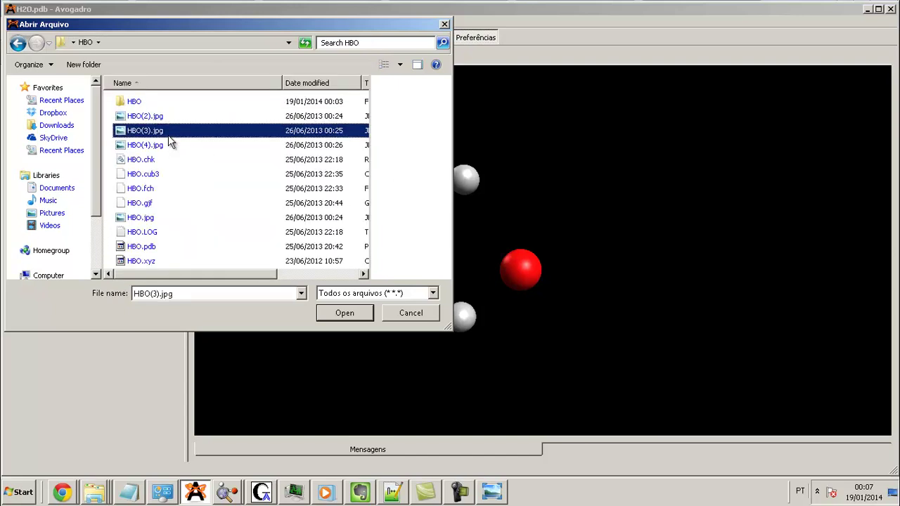
{"action": "key", "text": "End"}
{"action": "key", "text": "Up"}
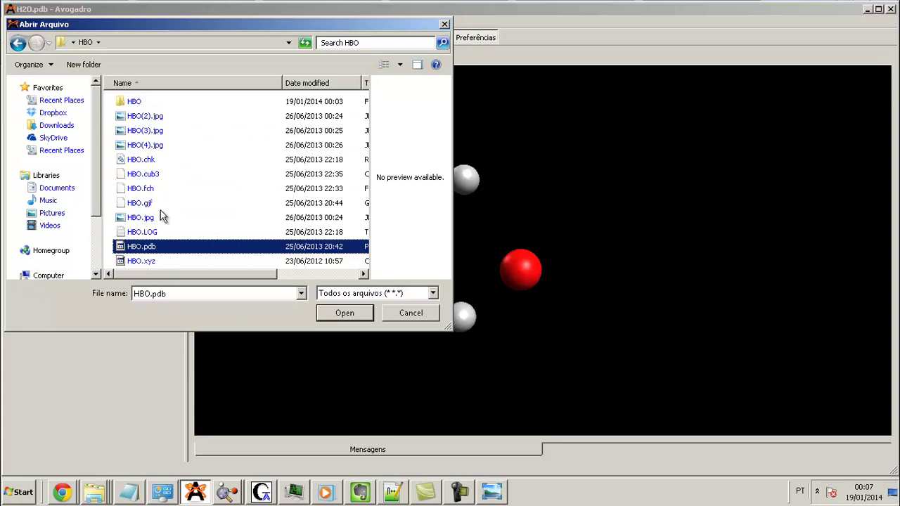
{"action": "left_click", "coordinate": [161, 263]}
{"action": "double_click", "coordinate": [159, 263]}
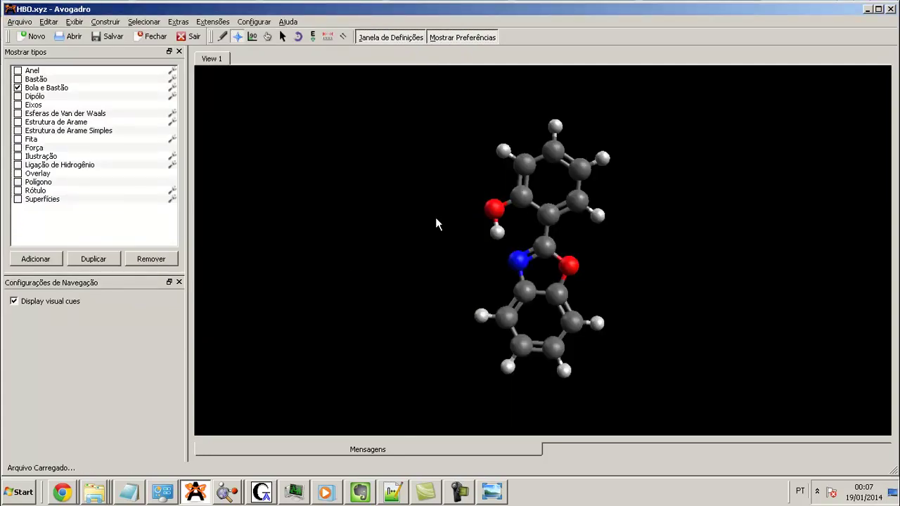
Start saving the molecule under a new name and browse to the HBO subfolder inside the desktop HBO folder.
{"action": "left_click", "coordinate": [23, 22]}
{"action": "left_click", "coordinate": [45, 110]}
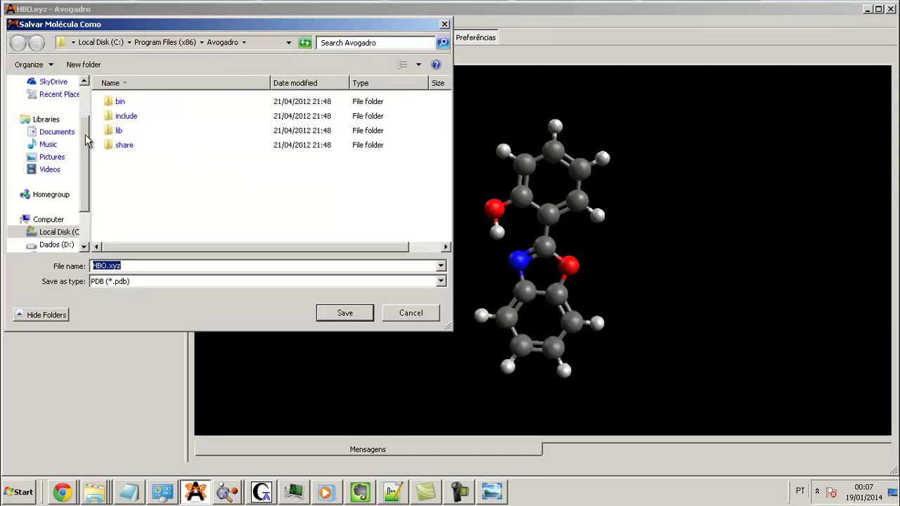
{"action": "left_click", "coordinate": [251, 40]}
{"action": "type", "text": "des"}
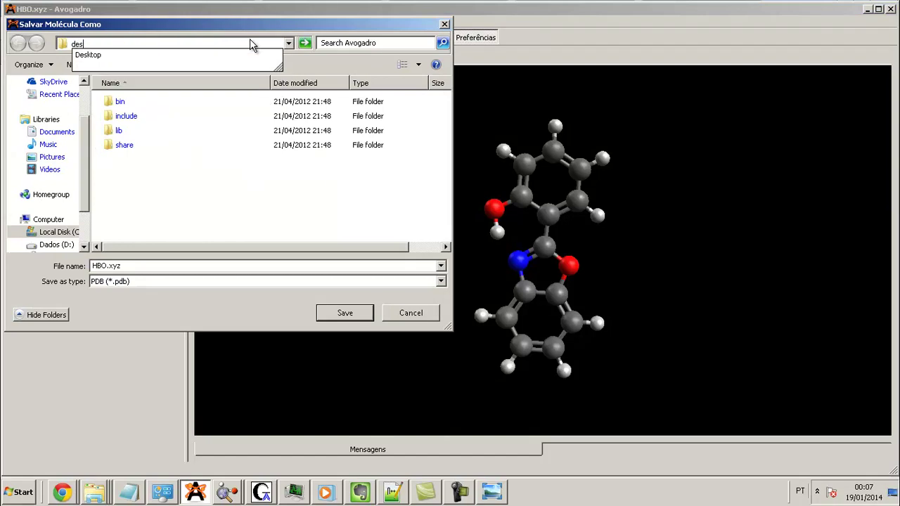
{"action": "key", "text": "Down"}
{"action": "key", "text": "Return"}
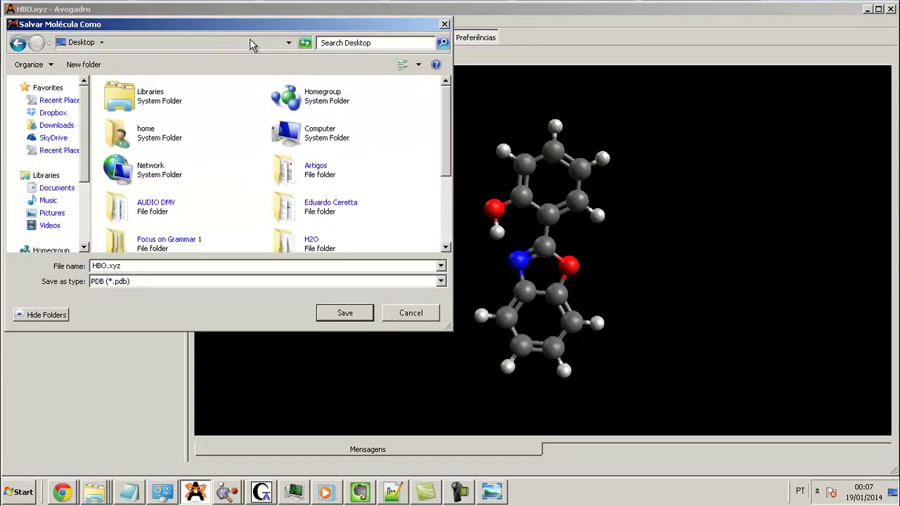
{"action": "left_click_drag", "start_coordinate": [446, 107], "coordinate": [443, 139]}
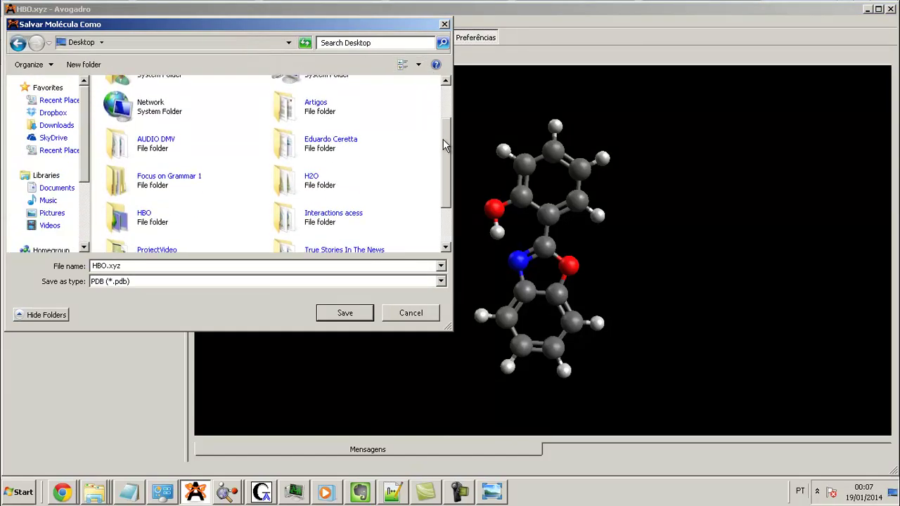
{"action": "double_click", "coordinate": [162, 227]}
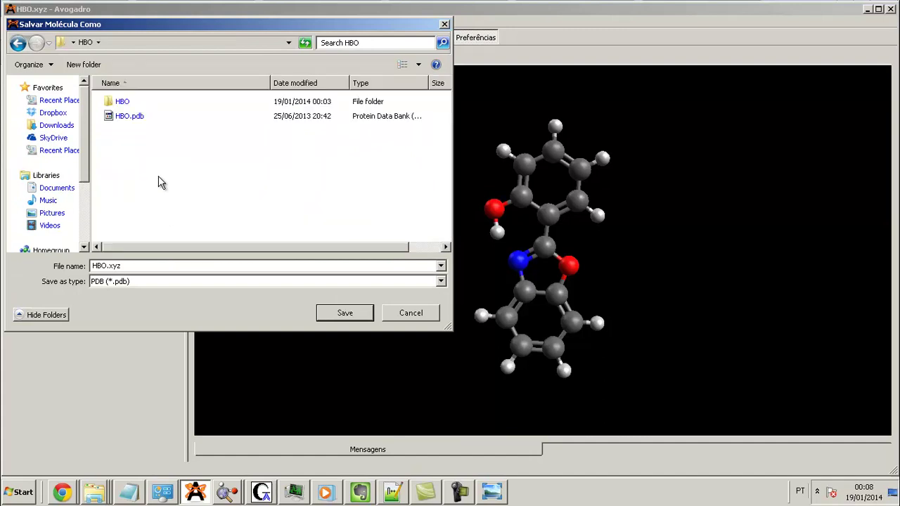
{"action": "double_click", "coordinate": [138, 105]}
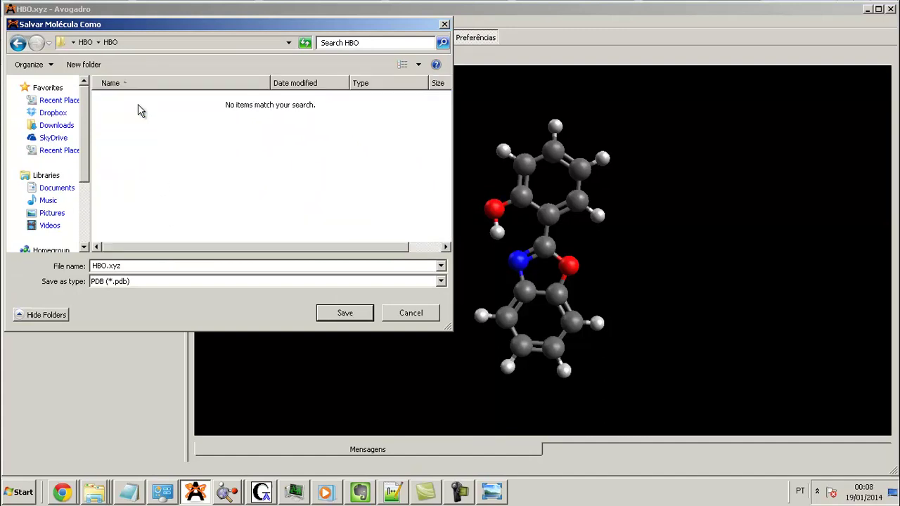
Name the file HBO, choose the PDB (*.pdb) format and save the molecule.
{"action": "double_click", "coordinate": [147, 266]}
{"action": "left_click", "coordinate": [146, 266]}
{"action": "key", "text": "BackSpace"}
{"action": "key", "text": "BackSpace"}
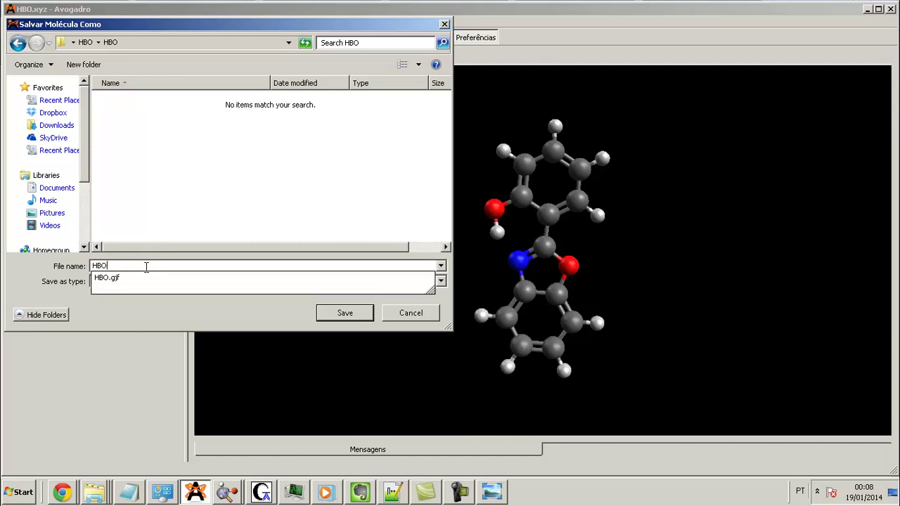
{"action": "left_click", "coordinate": [166, 321]}
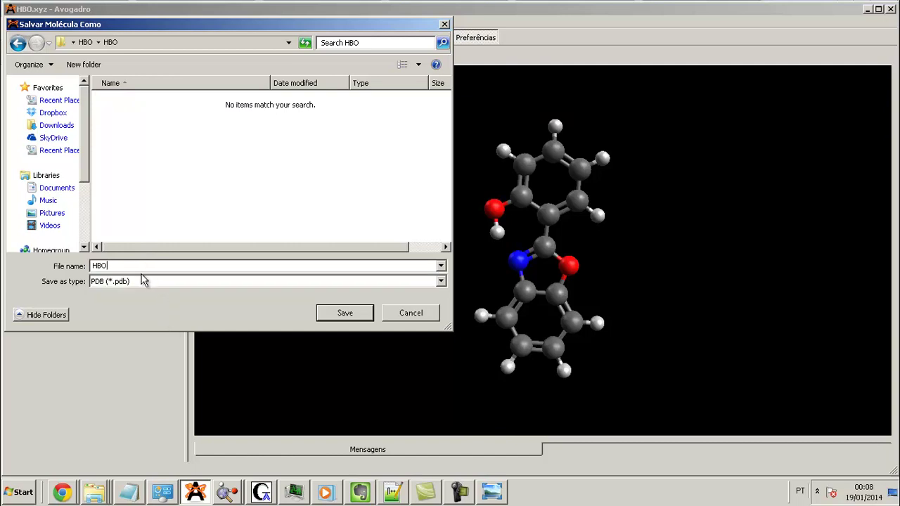
{"action": "left_click", "coordinate": [119, 284]}
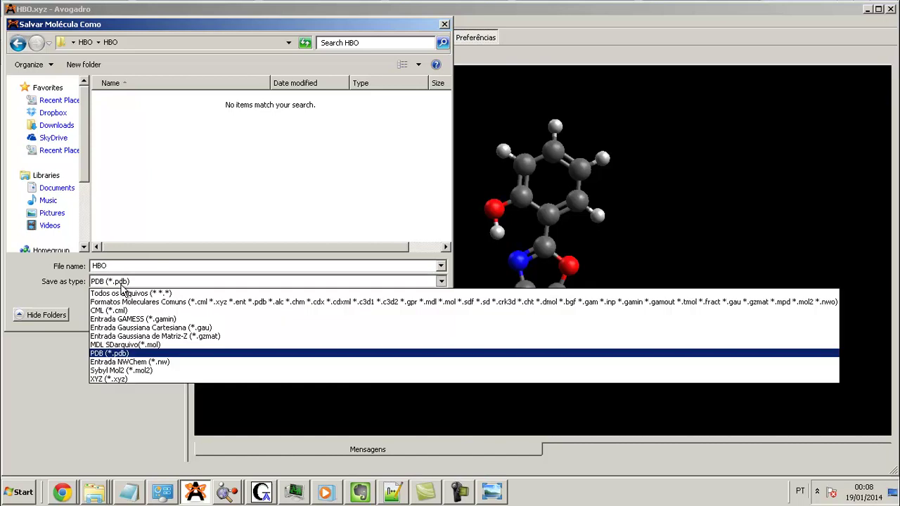
{"action": "left_click", "coordinate": [119, 353]}
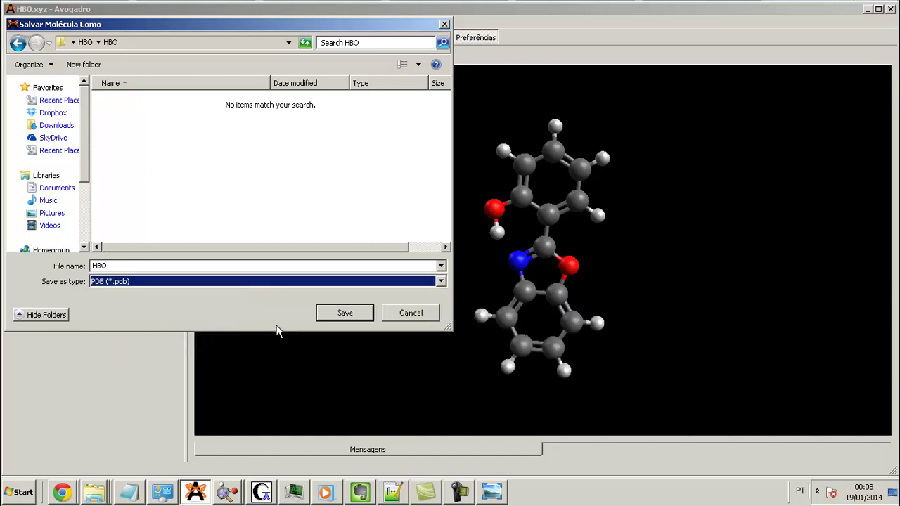
{"action": "left_click", "coordinate": [343, 313]}
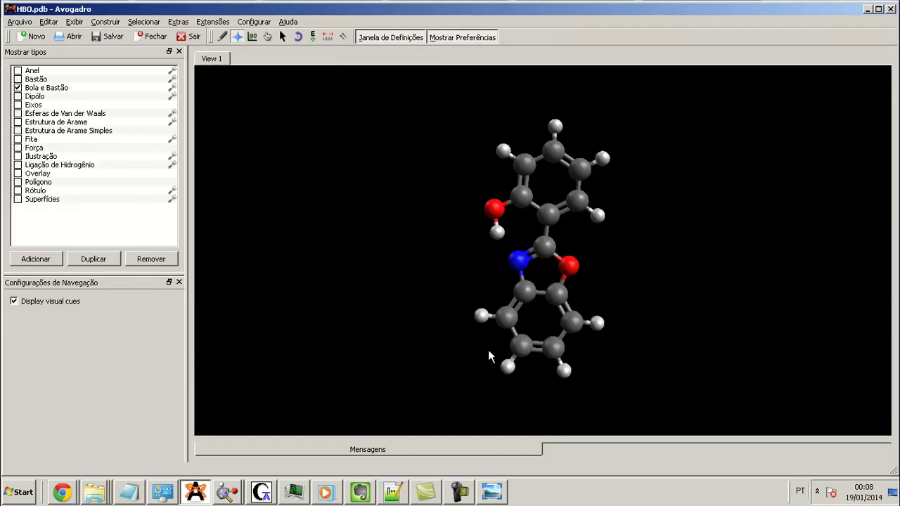
Close Avogadro and open the HBO subfolder inside the desktop HBO folder.
{"action": "left_click", "coordinate": [884, 9]}
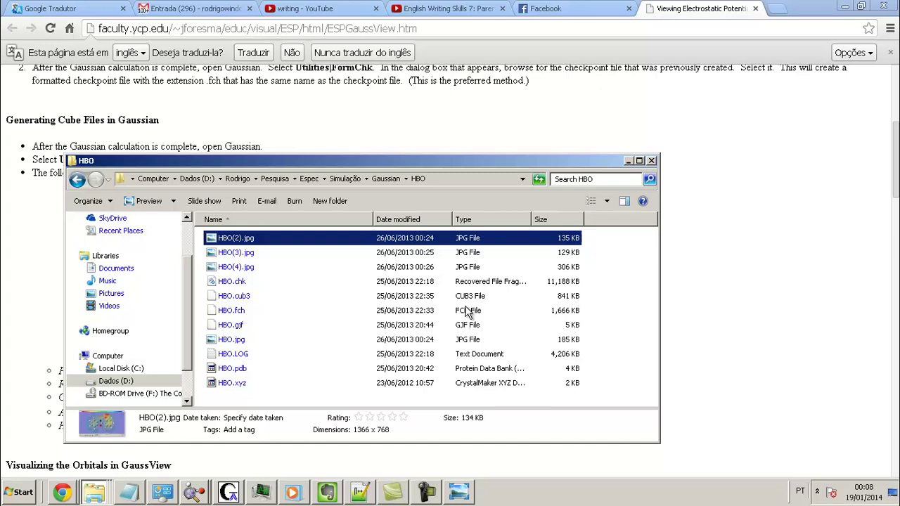
{"action": "key", "text": "super+d"}
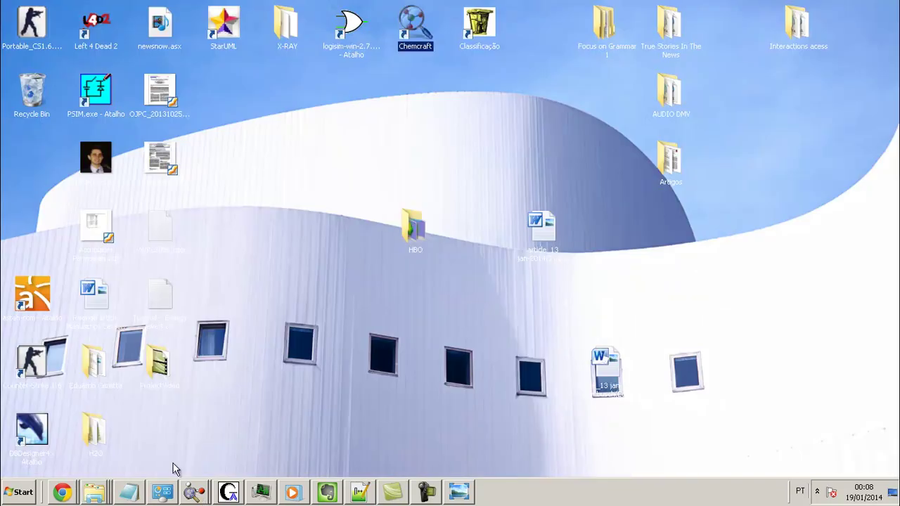
{"action": "left_click", "coordinate": [95, 430]}
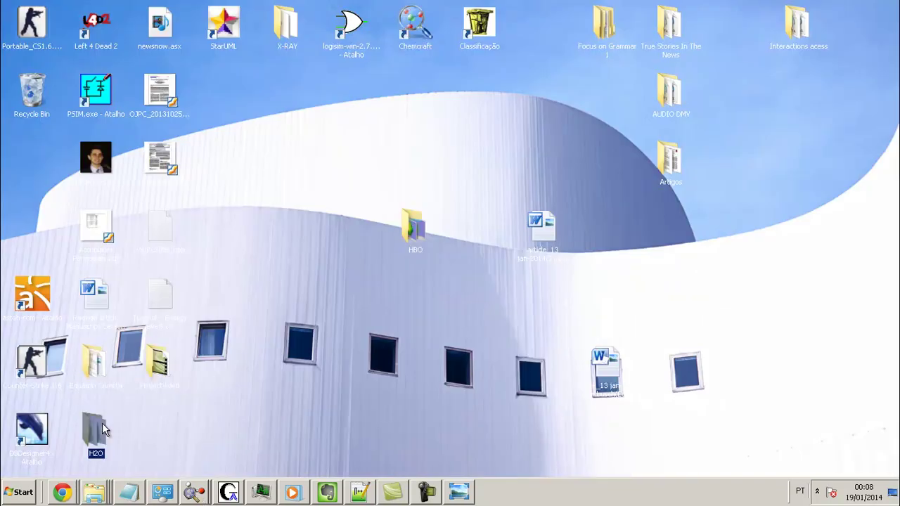
{"action": "double_click", "coordinate": [415, 226]}
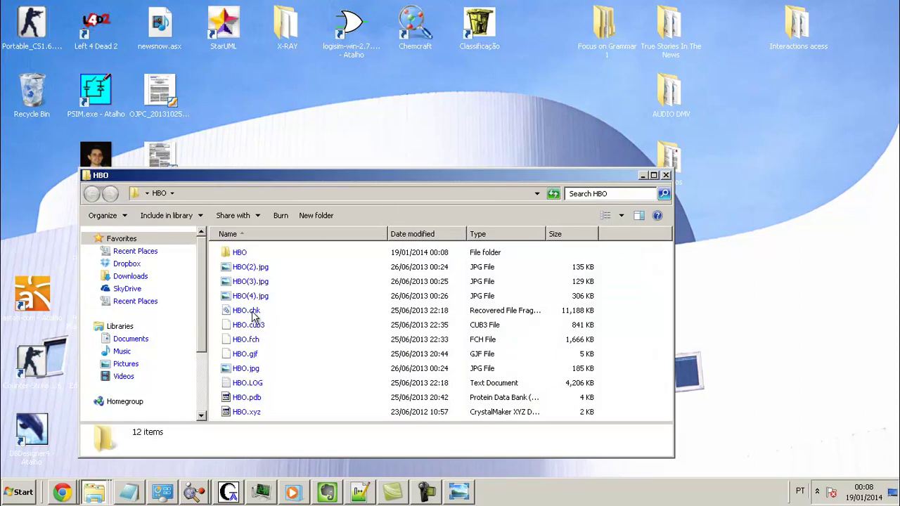
{"action": "double_click", "coordinate": [239, 254]}
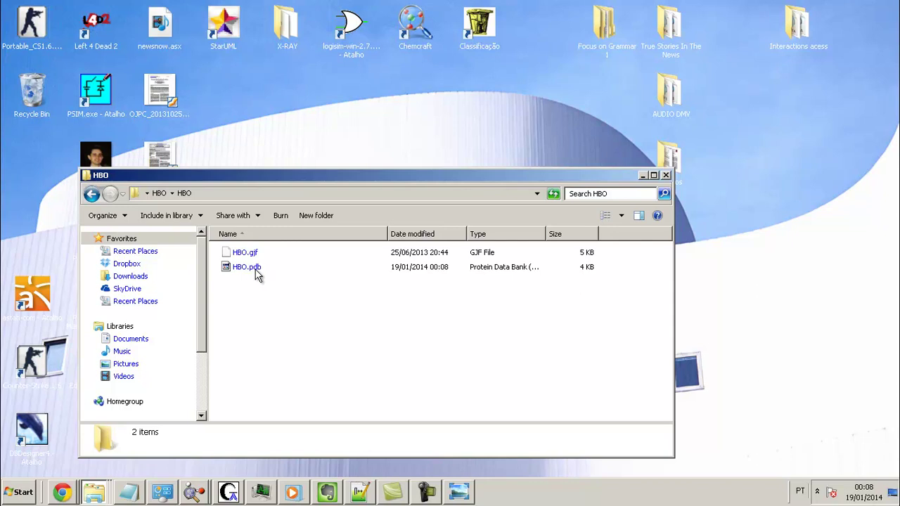
Open HBO.pdb in Notepad++ to examine its atom coordinates, close the file and return to the HBO folder window.
{"action": "left_click", "coordinate": [264, 274]}
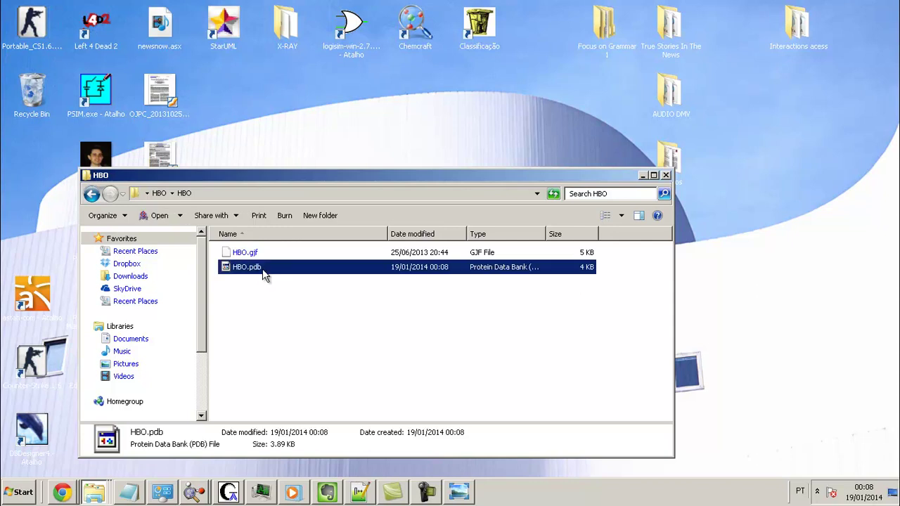
{"action": "right_click", "coordinate": [264, 274]}
{"action": "left_click", "coordinate": [343, 75]}
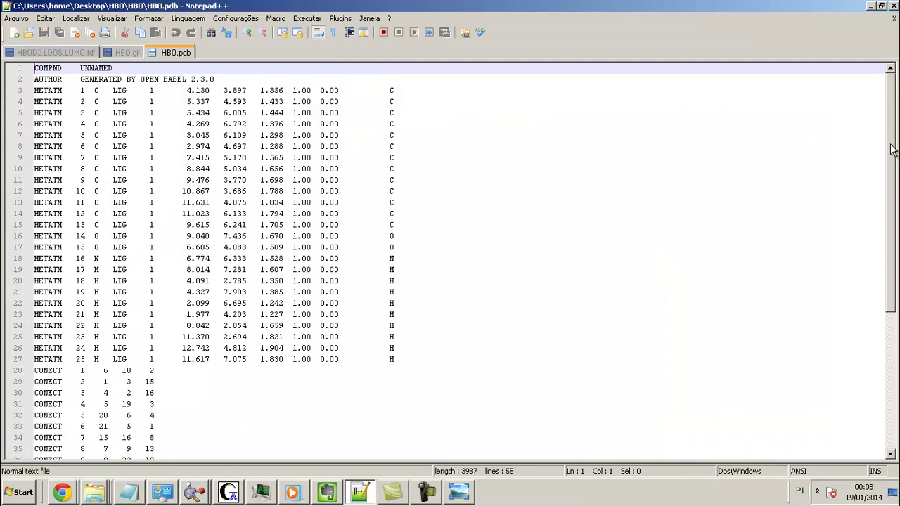
{"action": "left_click_drag", "start_coordinate": [891, 150], "coordinate": [892, 120]}
{"action": "right_click", "coordinate": [186, 54]}
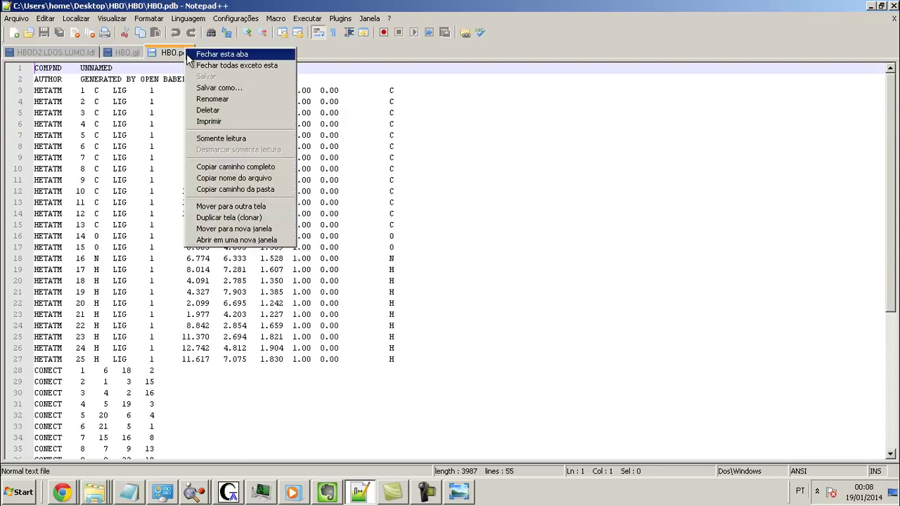
{"action": "left_click", "coordinate": [199, 57]}
{"action": "key", "text": "alt+Tab"}
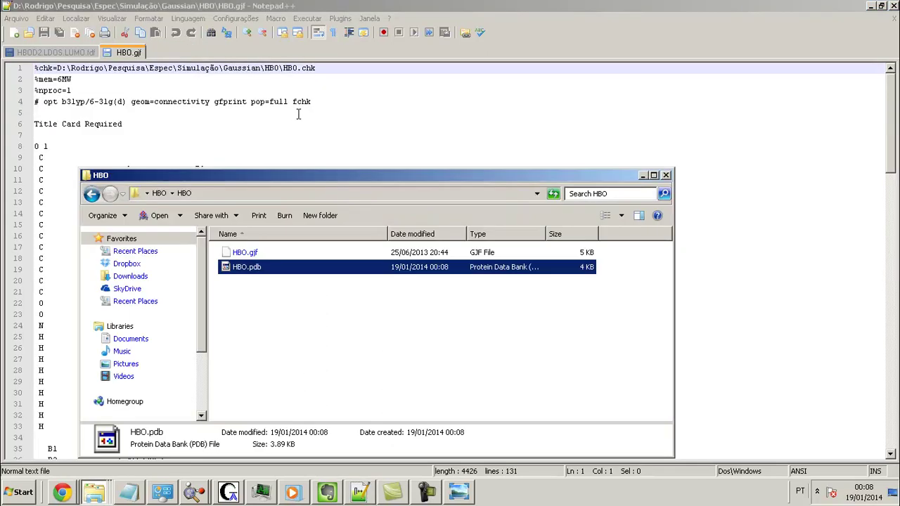
Delete HBO.gjf from the HBO subfolder.
{"action": "left_click", "coordinate": [269, 253]}
{"action": "key", "text": "Delete"}
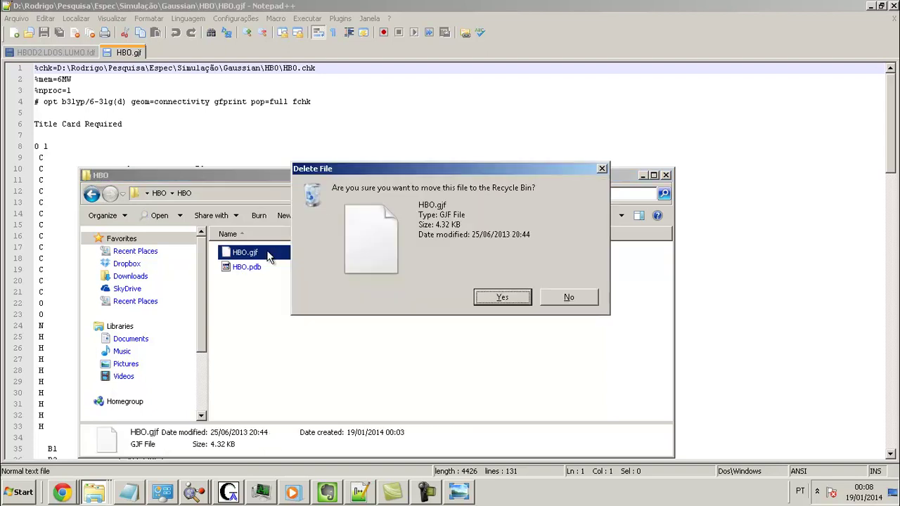
{"action": "key", "text": "Return"}
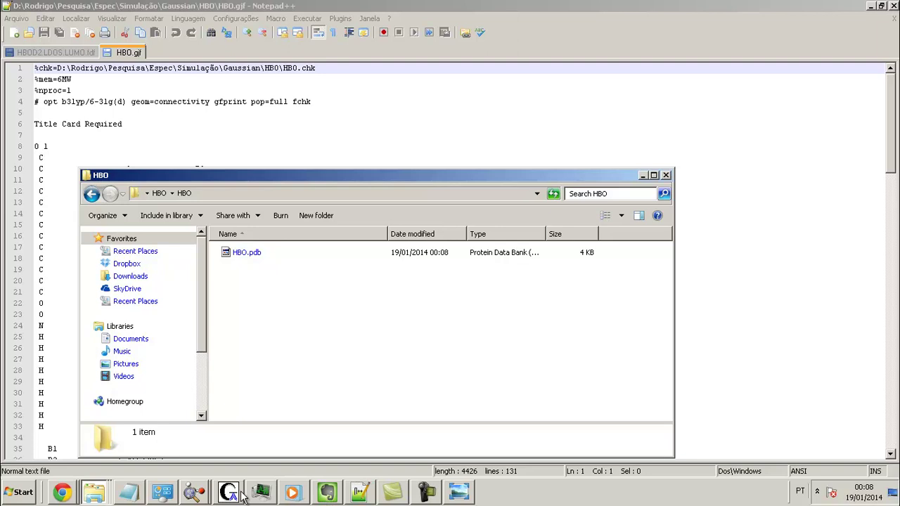
Try to launch GaussView through a program search for "gauss".
{"action": "key", "text": "super"}
{"action": "type", "text": "gauss view"}
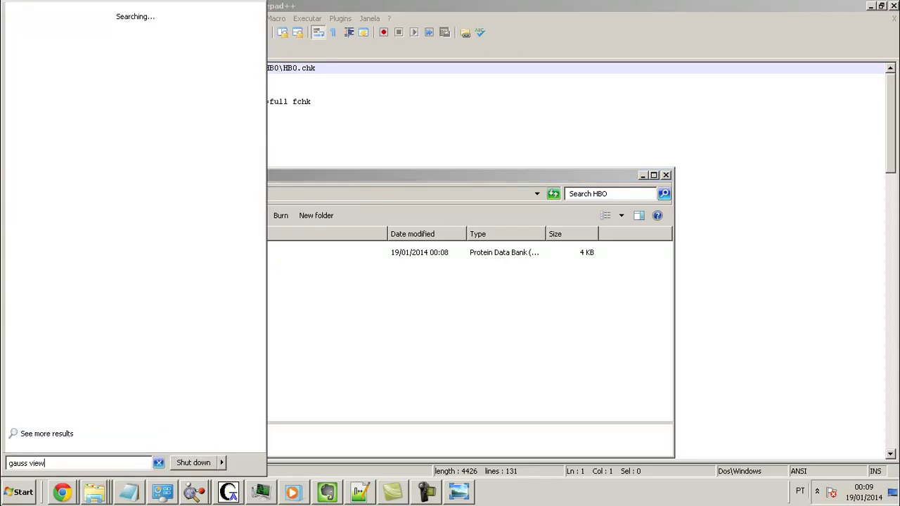
{"action": "key", "text": "BackSpace"}
{"action": "key", "text": "BackSpace"}
{"action": "key", "text": "BackSpace"}
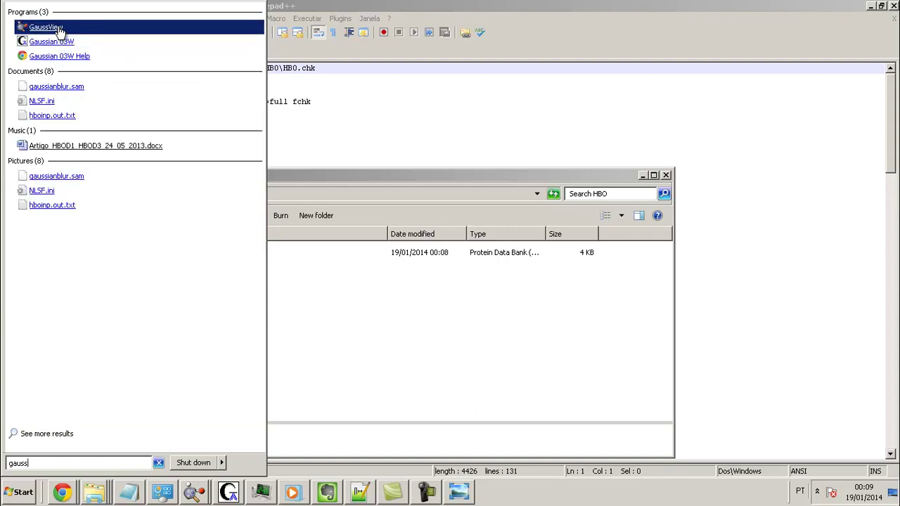
{"action": "left_click", "coordinate": [62, 28]}
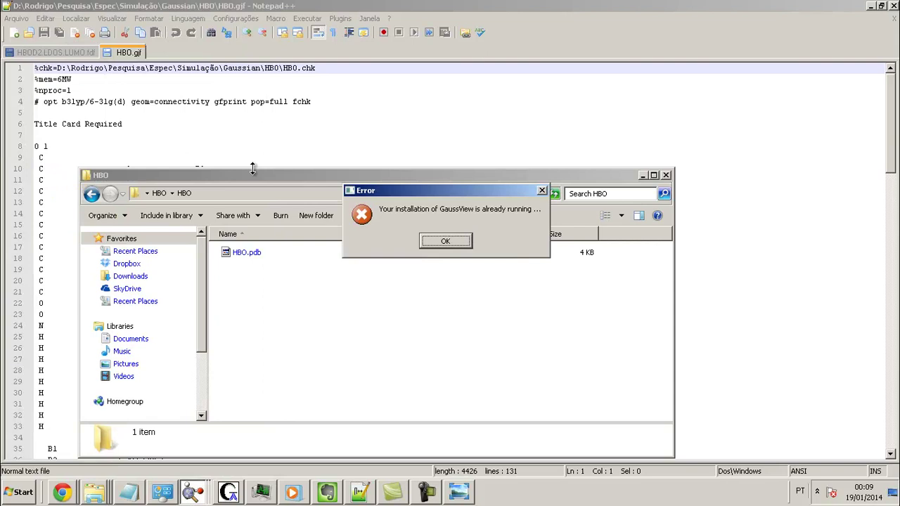
{"action": "key", "text": "Return"}
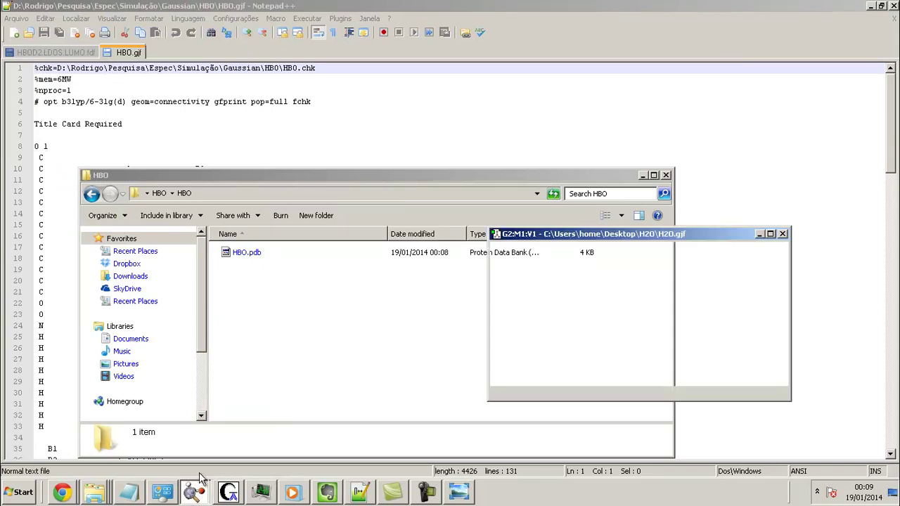
Switch to the running GaussView, close the H2O.gjf molecule window and bring the main window forward.
{"action": "left_click", "coordinate": [198, 476]}
{"action": "left_click", "coordinate": [196, 480]}
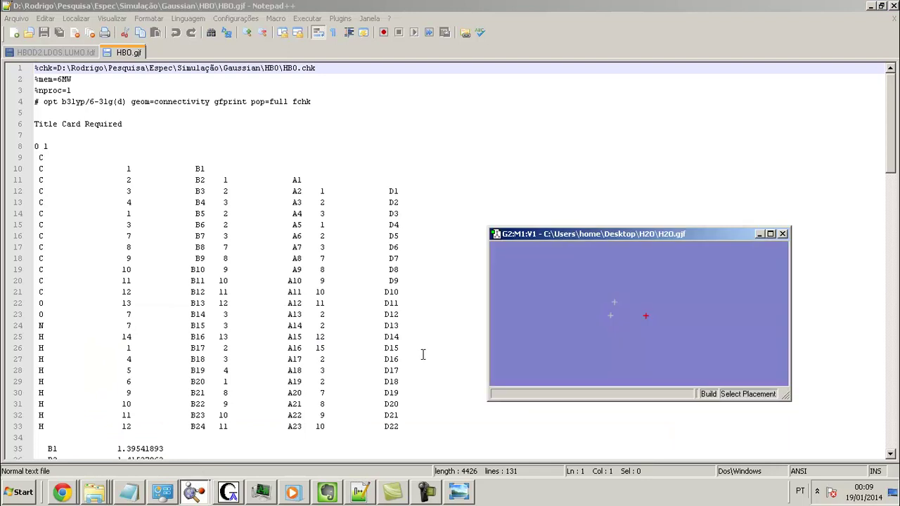
{"action": "left_click", "coordinate": [783, 233]}
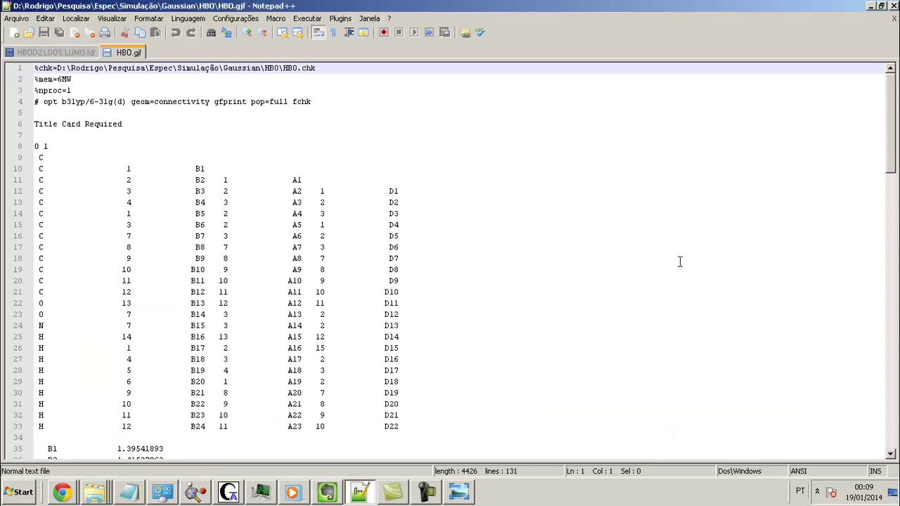
{"action": "left_click", "coordinate": [196, 492]}
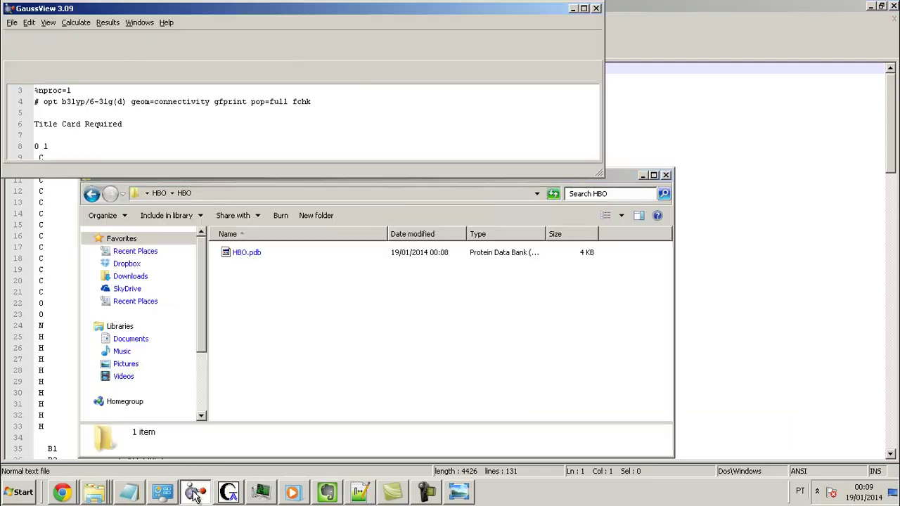
Open HBO.pdb from the HBO subfolder inside the desktop HBO folder, without adding hydrogens to the structure.
{"action": "left_click", "coordinate": [13, 23]}
{"action": "left_click", "coordinate": [29, 49]}
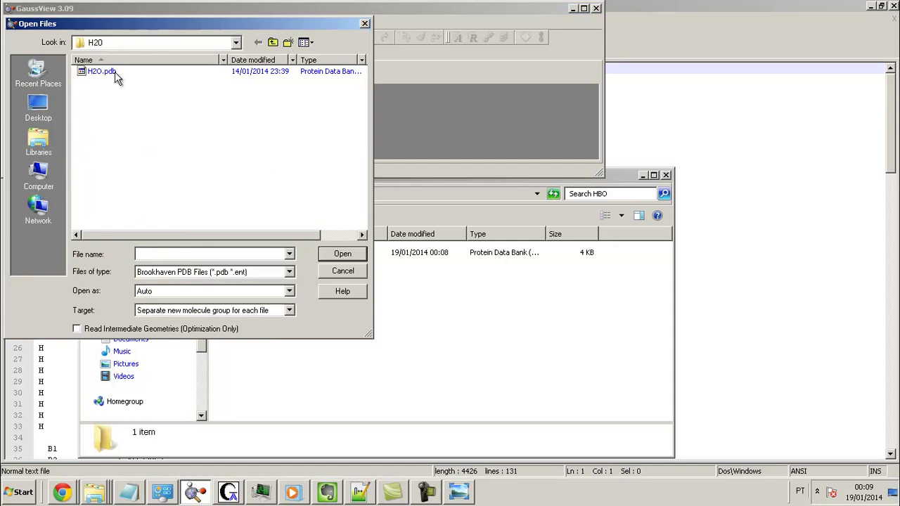
{"action": "key", "text": "BackSpace"}
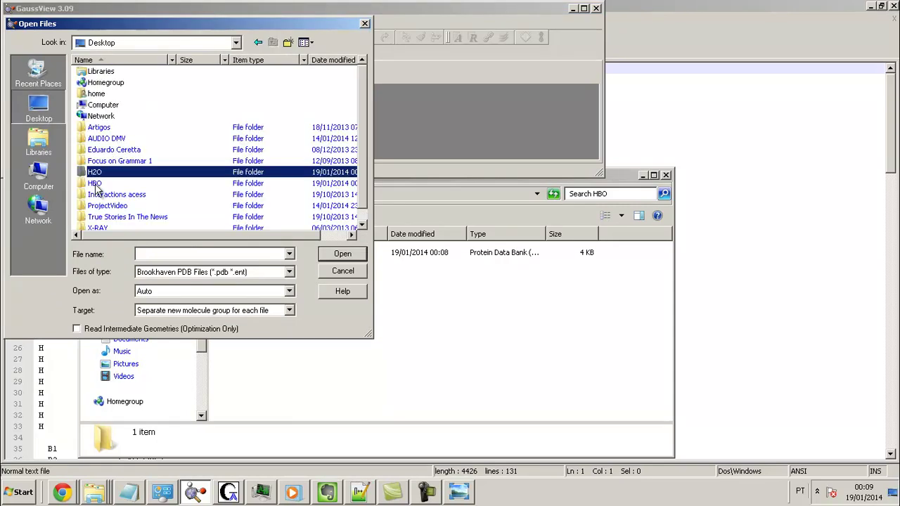
{"action": "left_click", "coordinate": [95, 184]}
{"action": "double_click", "coordinate": [95, 184]}
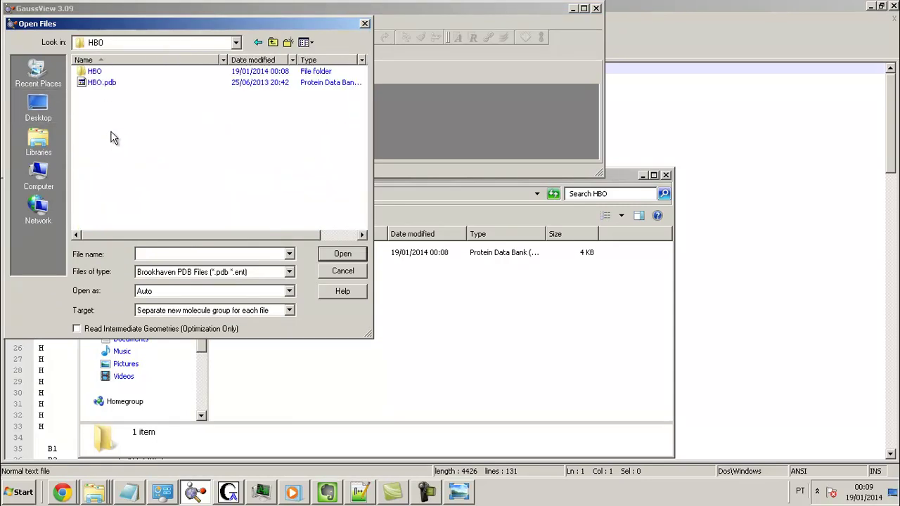
{"action": "double_click", "coordinate": [106, 73]}
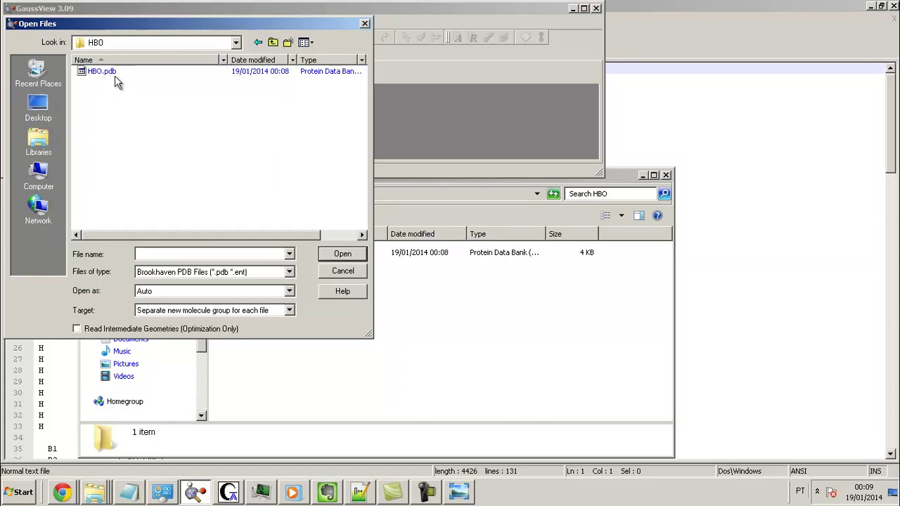
{"action": "left_click", "coordinate": [110, 72]}
{"action": "double_click", "coordinate": [110, 73]}
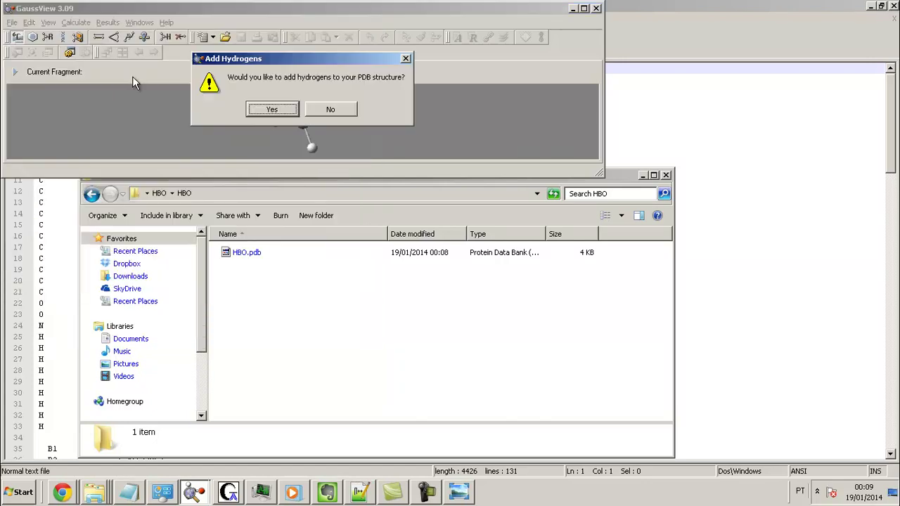
{"action": "left_click", "coordinate": [322, 104]}
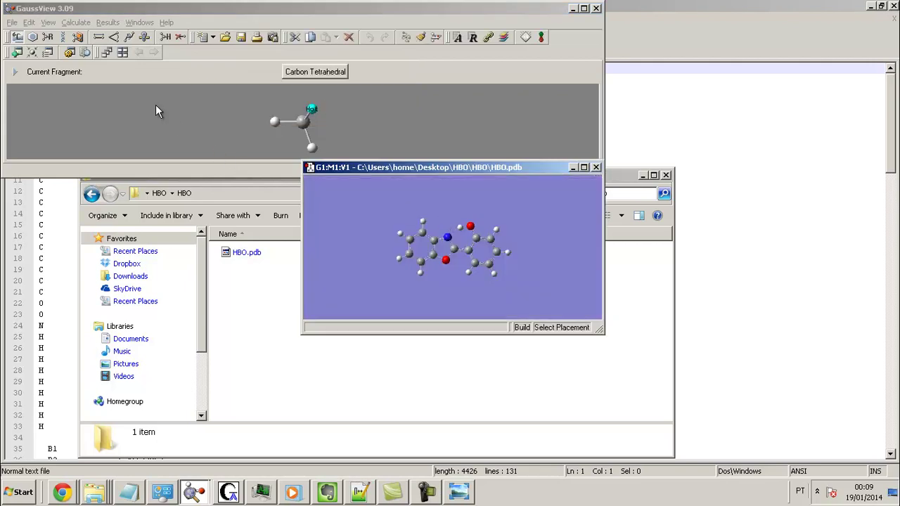
Open the Gaussian calculation setup for the HBO molecule and request editing of its input file, agreeing to save it.
{"action": "left_click", "coordinate": [77, 23]}
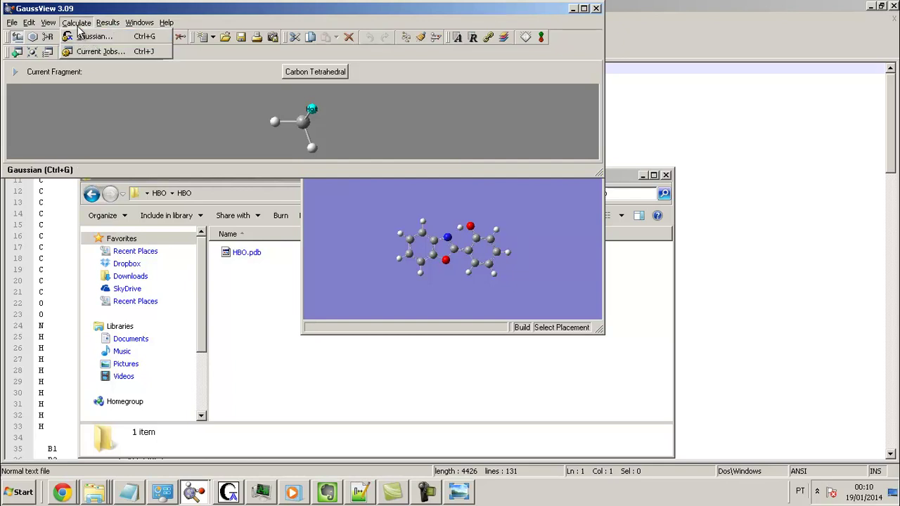
{"action": "left_click", "coordinate": [85, 36]}
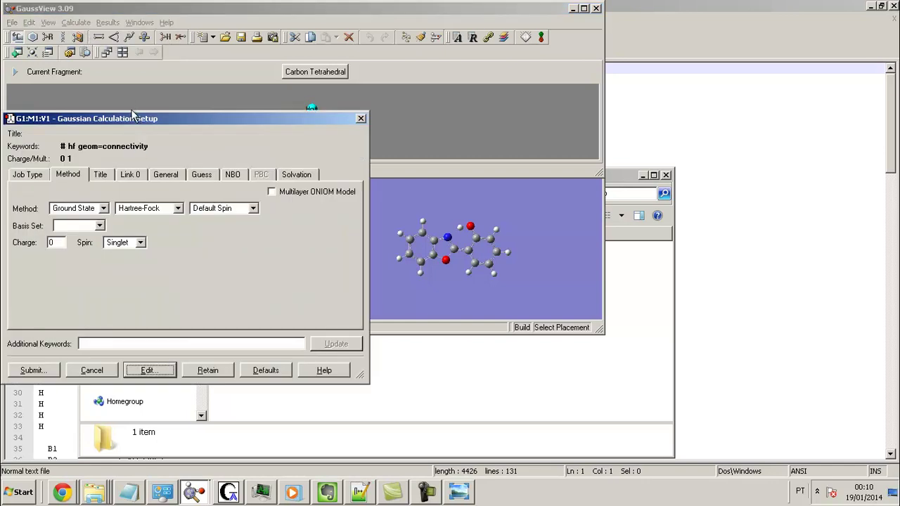
{"action": "left_click_drag", "start_coordinate": [139, 119], "coordinate": [213, 126]}
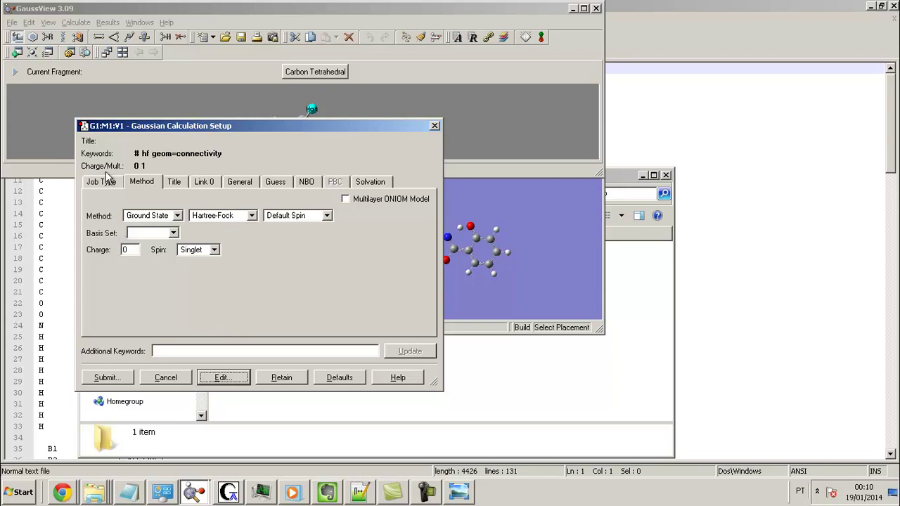
{"action": "left_click", "coordinate": [219, 377]}
{"action": "left_click", "coordinate": [241, 274]}
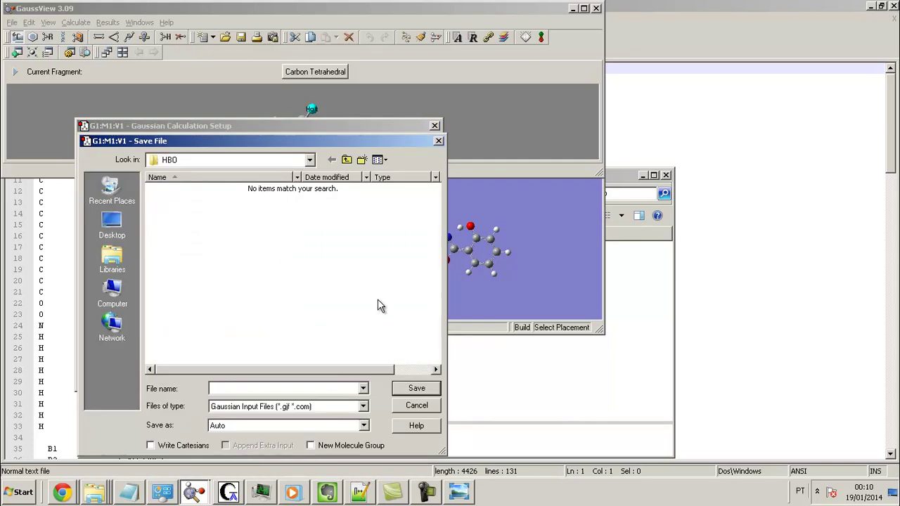
{"action": "left_click", "coordinate": [503, 359]}
{"action": "left_click", "coordinate": [414, 161]}
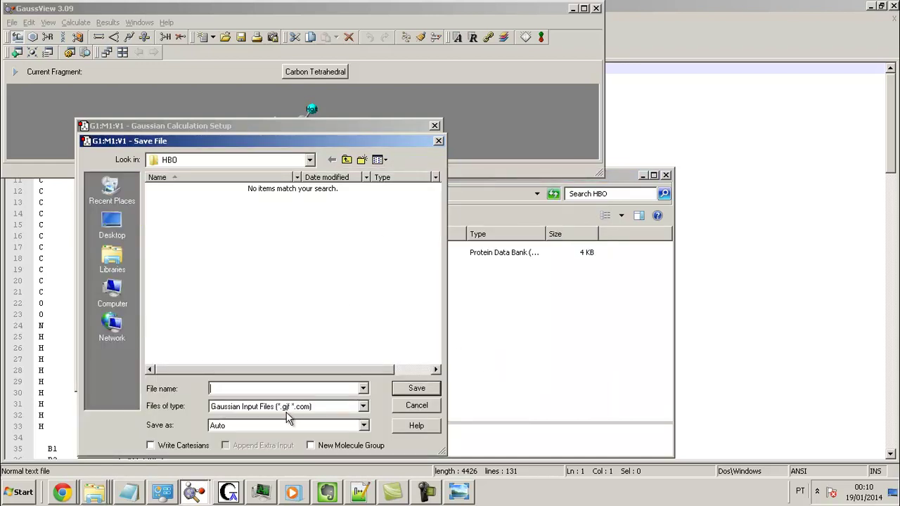
Create an empty text file named HBO.gjf in the HBO subfolder, accepting the file extension change.
{"action": "left_click", "coordinate": [501, 409]}
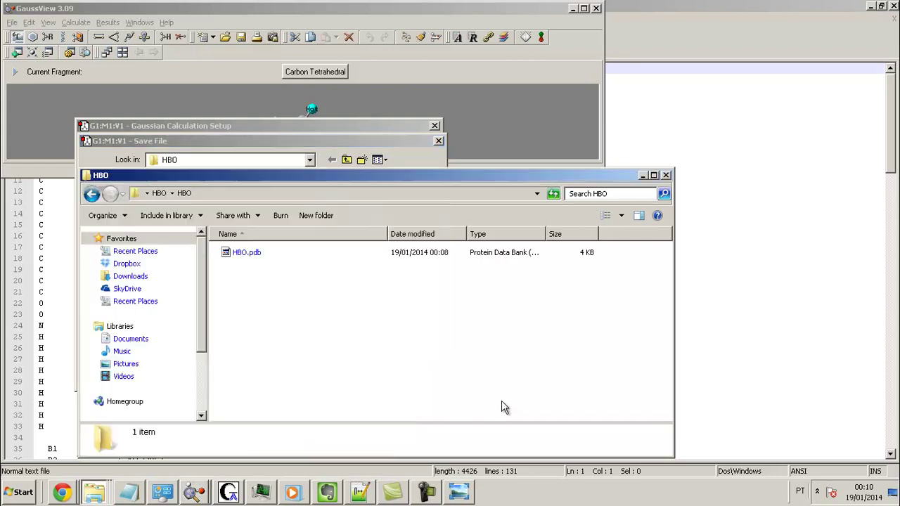
{"action": "right_click", "coordinate": [285, 298]}
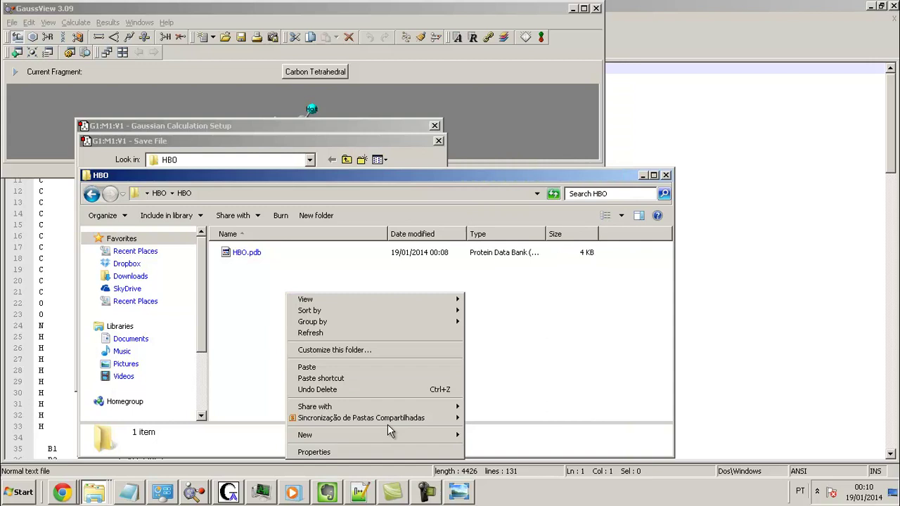
{"action": "mouse_move", "coordinate": [450, 434]}
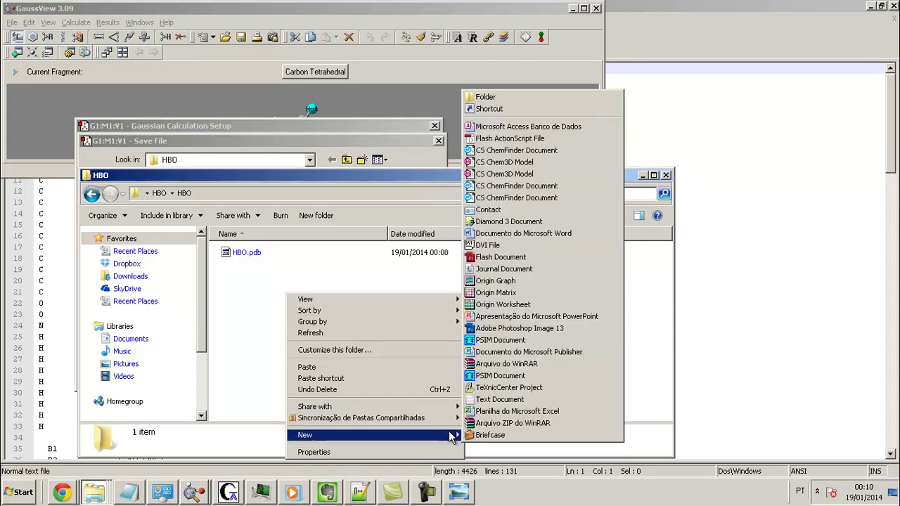
{"action": "left_click", "coordinate": [517, 399]}
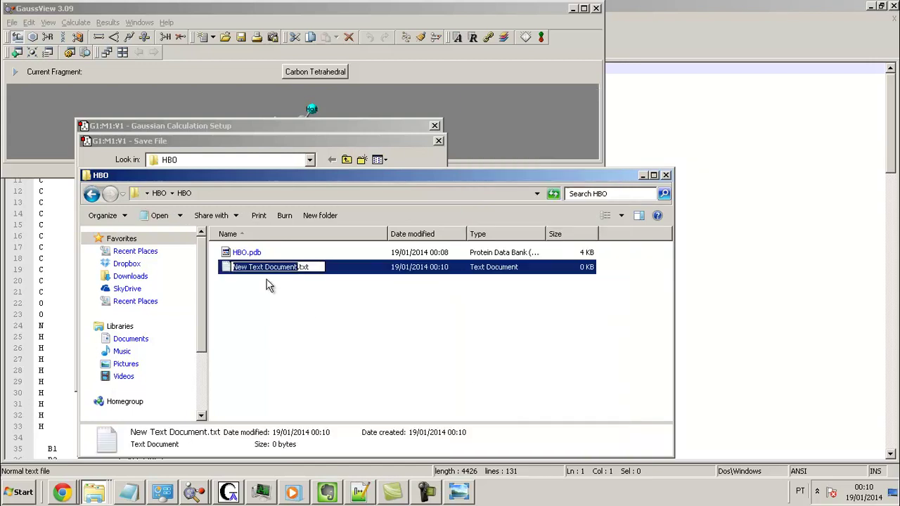
{"action": "type", "text": "H"}
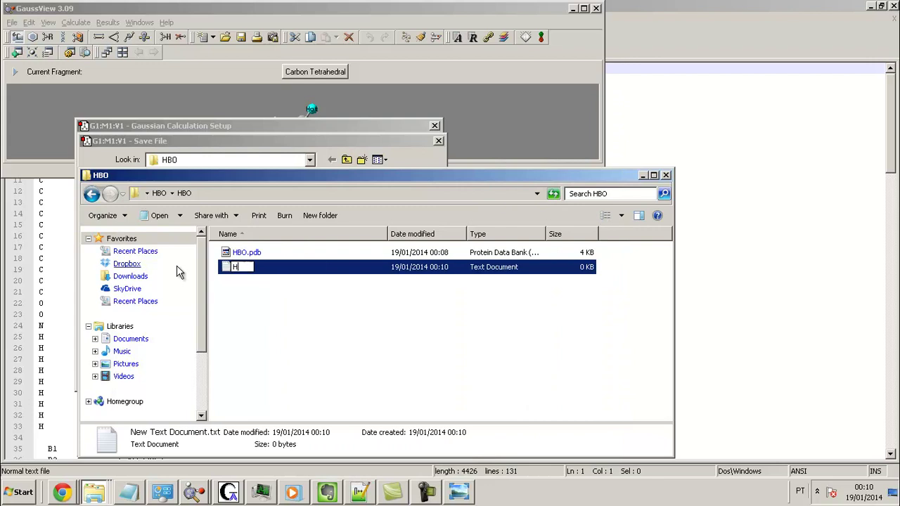
{"action": "type", "text": "BO.gjf"}
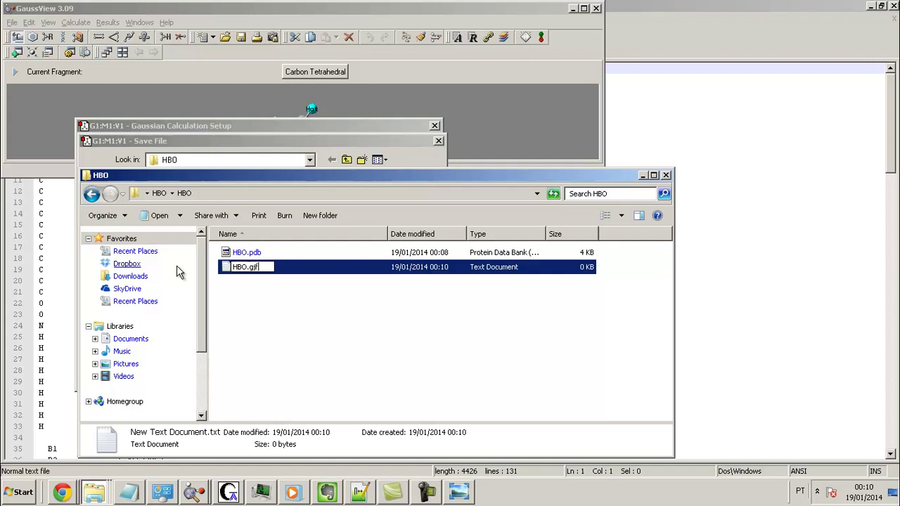
{"action": "key", "text": "Return"}
{"action": "key", "text": "Return"}
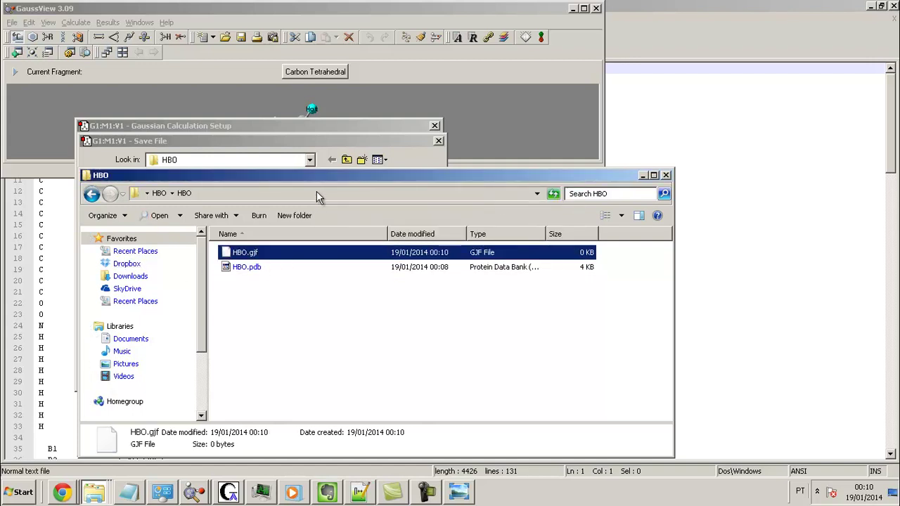
Save the Gaussian input over HBO.gjf in the HBO subfolder, allowing the existing file to be overwritten.
{"action": "left_click", "coordinate": [330, 150]}
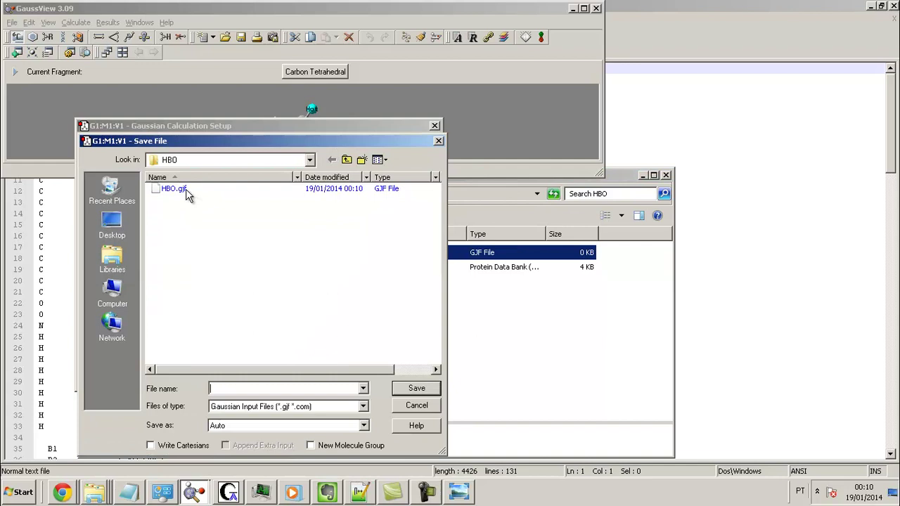
{"action": "double_click", "coordinate": [174, 189]}
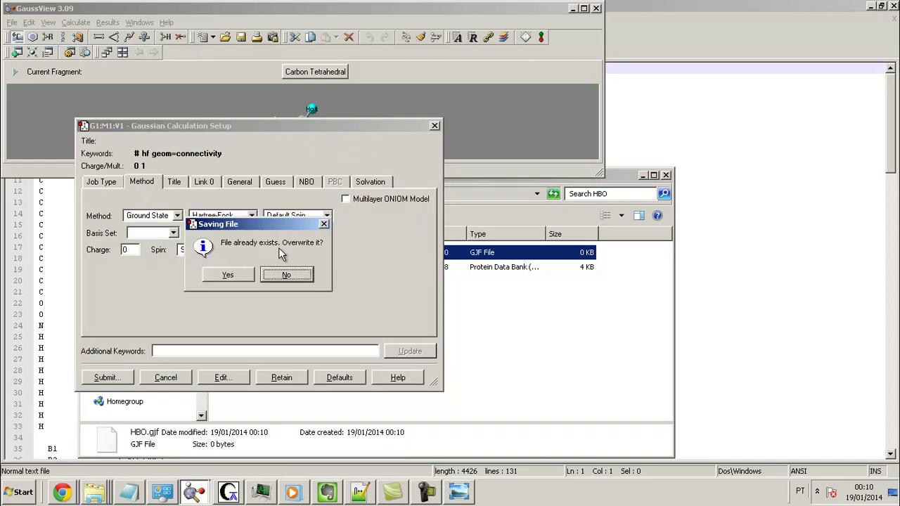
{"action": "left_click", "coordinate": [233, 273]}
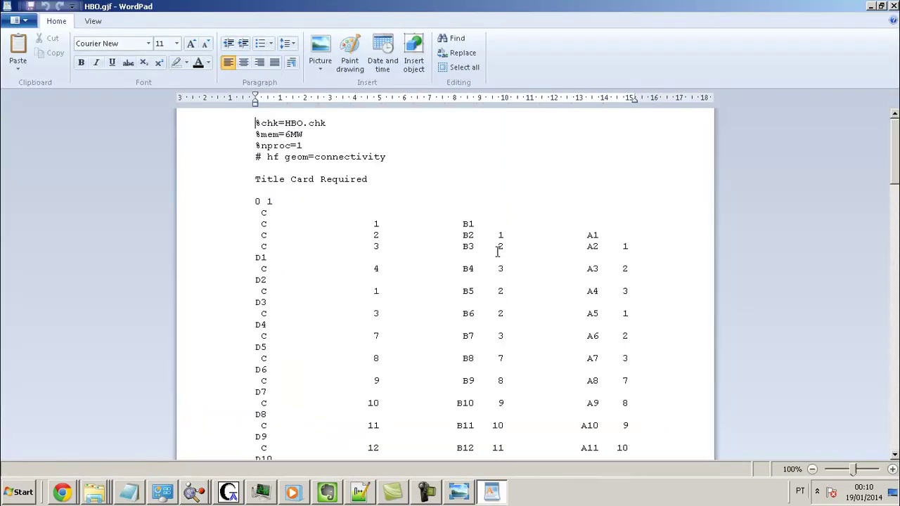
Switch to the parent HBO folder and open its HBO.gjf in Notepad++.
{"action": "key", "text": "alt+Tab"}
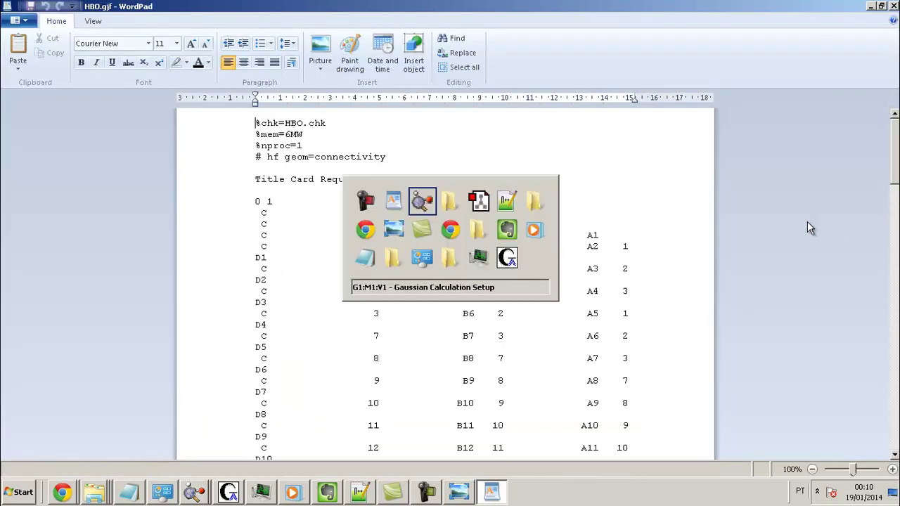
{"action": "key", "text": "alt+Tab"}
{"action": "key", "text": "alt+Tab"}
{"action": "key", "text": "alt+Tab"}
{"action": "key", "text": "alt+Tab"}
{"action": "key", "text": "alt+Tab"}
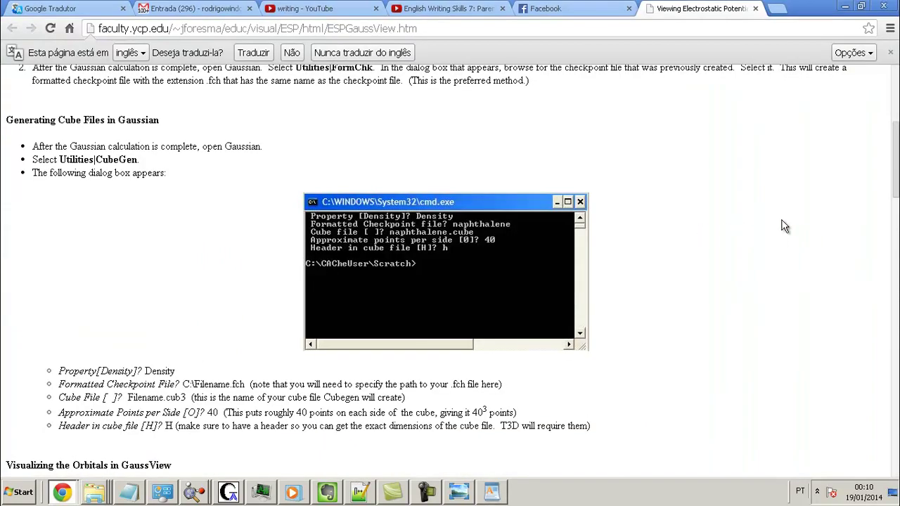
{"action": "key", "text": "alt+Tab"}
{"action": "key", "text": "alt+Tab"}
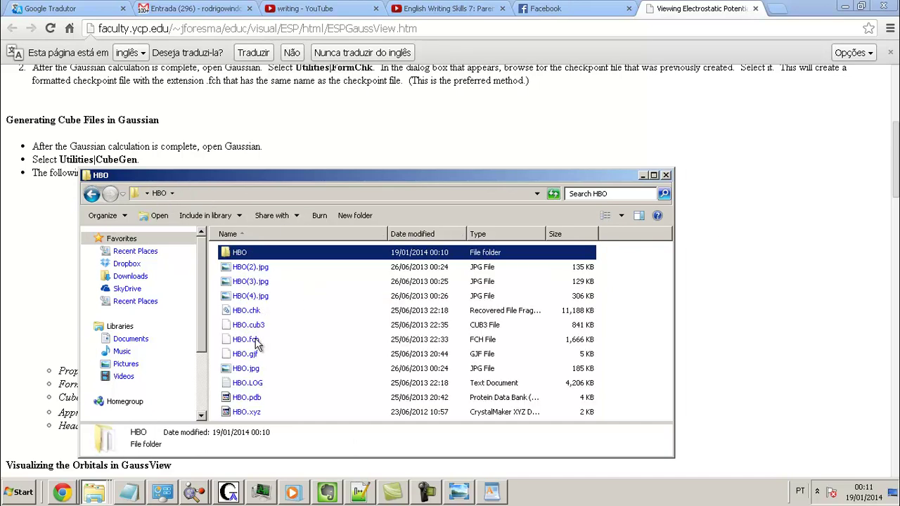
{"action": "left_click", "coordinate": [247, 360]}
{"action": "right_click", "coordinate": [246, 356]}
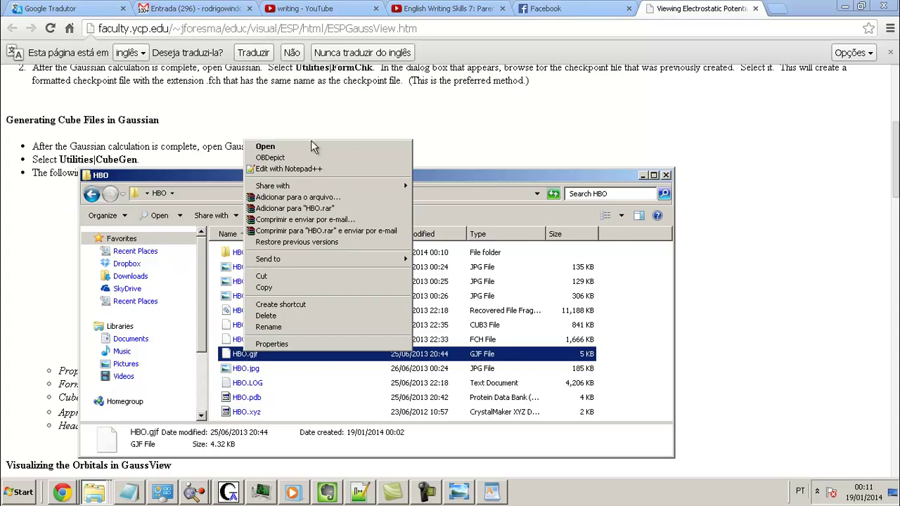
{"action": "left_click", "coordinate": [296, 169]}
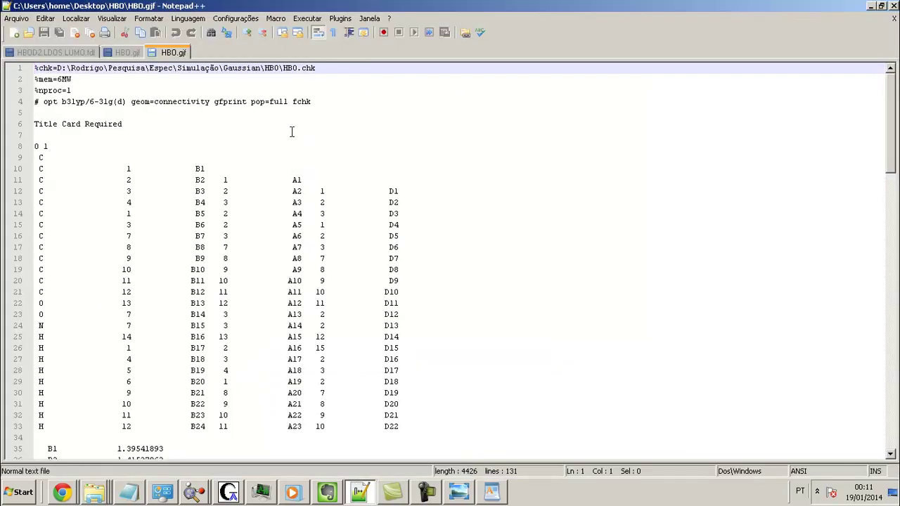
{"action": "left_click_drag", "start_coordinate": [324, 104], "coordinate": [4, 13]}
{"action": "type", "text": "C"}
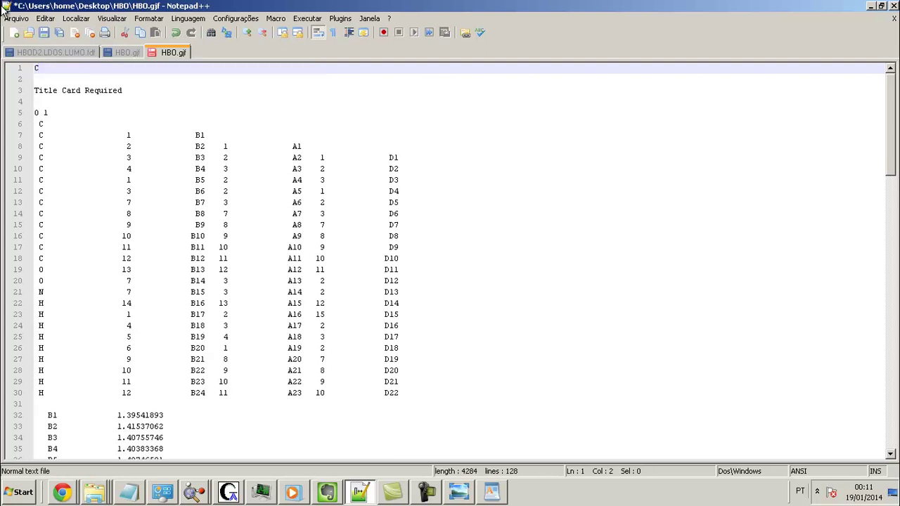
{"action": "key", "text": "ctrl+z"}
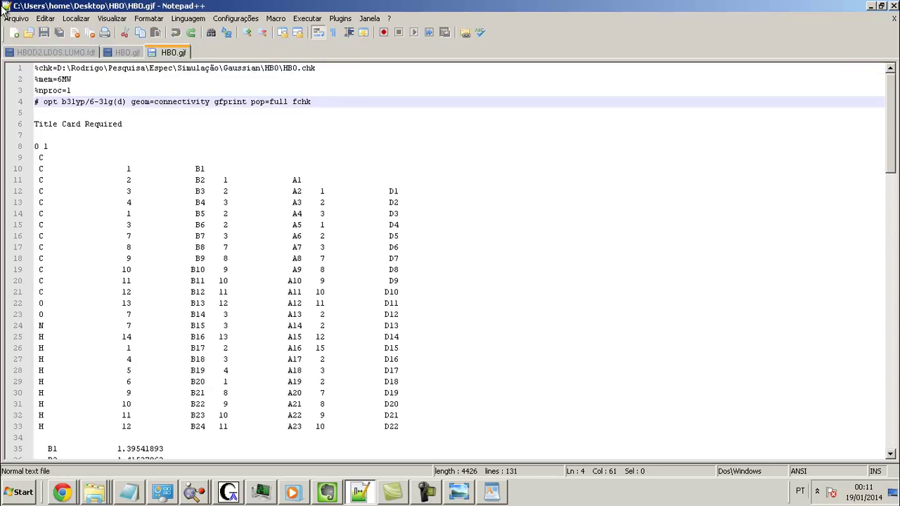
Copy the reference file's four header lines, including "# opt b3lyp/6-31g(d) geom=connectivity gfprint pop=full fchk", over the header of HBO.gjf in WordPad.
{"action": "left_click_drag", "start_coordinate": [320, 105], "coordinate": [4, 63]}
{"action": "key", "text": "ctrl+c"}
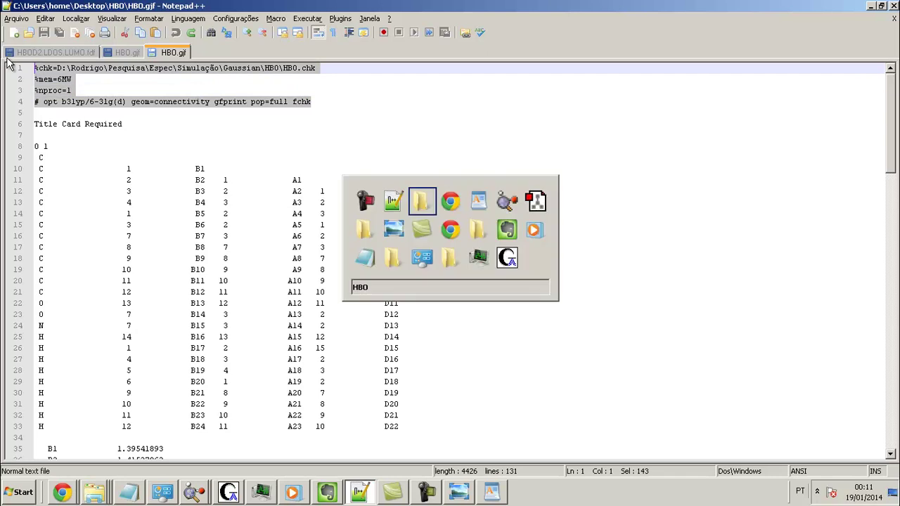
{"action": "key", "text": "Return"}
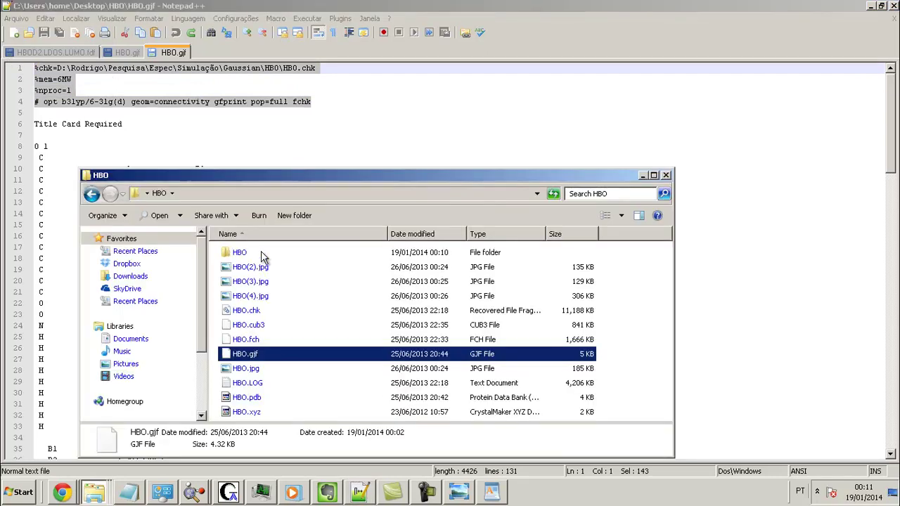
{"action": "left_click", "coordinate": [490, 497]}
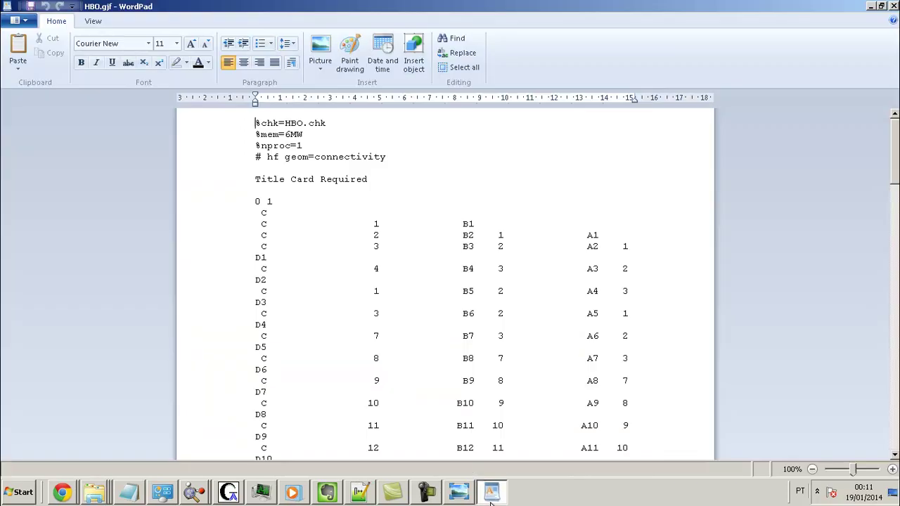
{"action": "left_click_drag", "start_coordinate": [396, 161], "coordinate": [237, 128]}
{"action": "key", "text": "ctrl+v"}
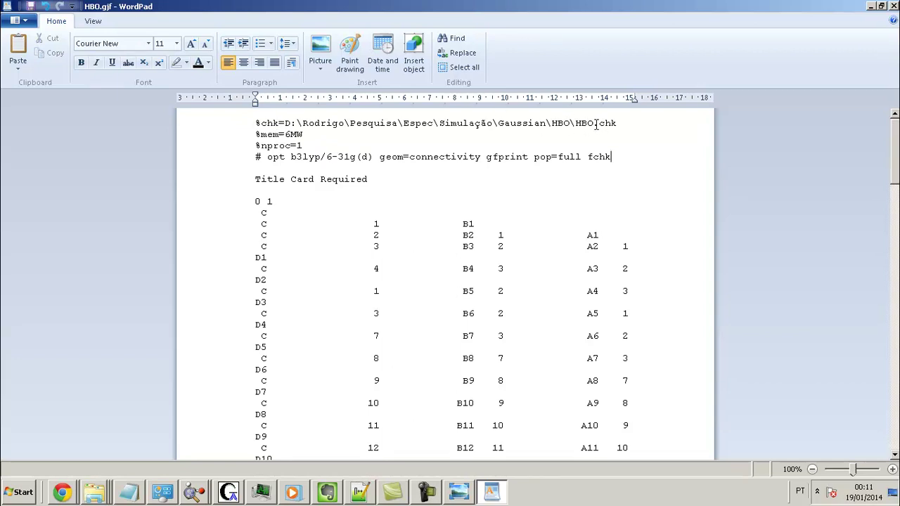
Replace the folder path in the %chk line with the HBO subfolder's copied path, C:\Users\home\Desktop\HBO\HBO, keeping the HBO.chk file name.
{"action": "left_click_drag", "start_coordinate": [622, 123], "coordinate": [292, 128]}
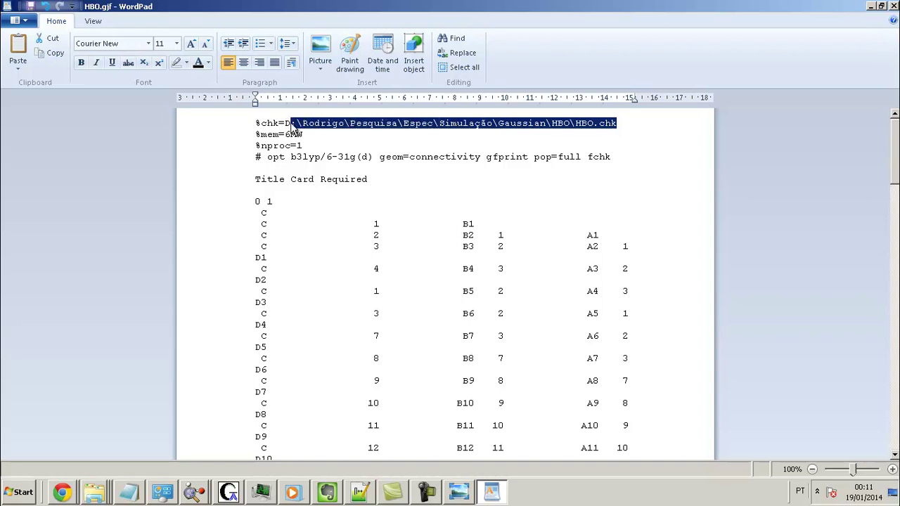
{"action": "key", "text": "alt+Tab"}
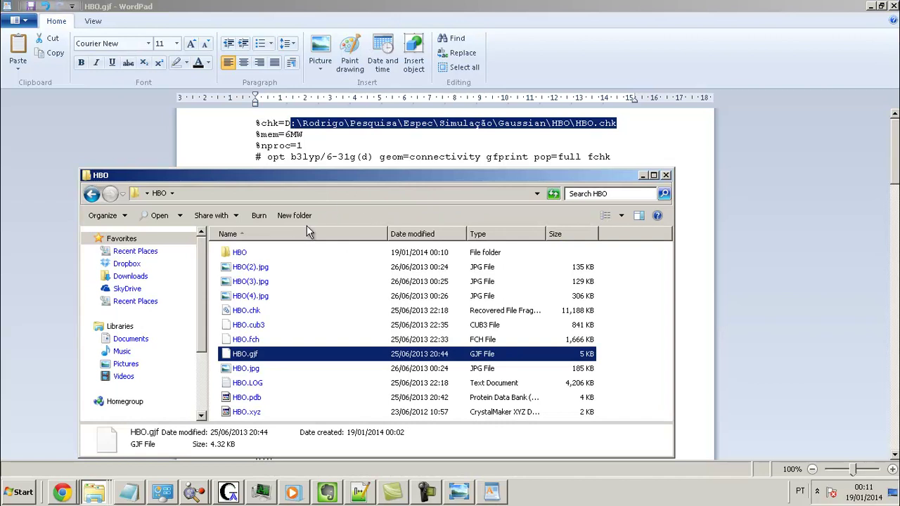
{"action": "double_click", "coordinate": [254, 252]}
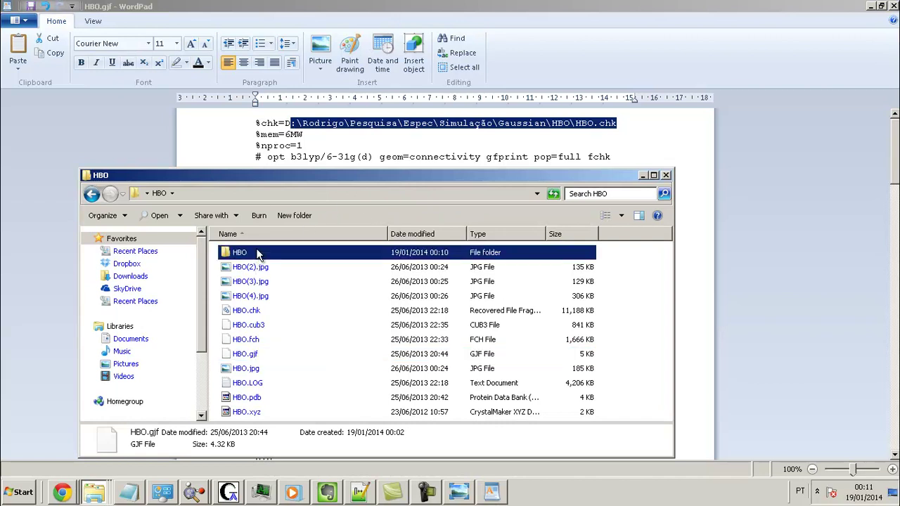
{"action": "left_click", "coordinate": [296, 194]}
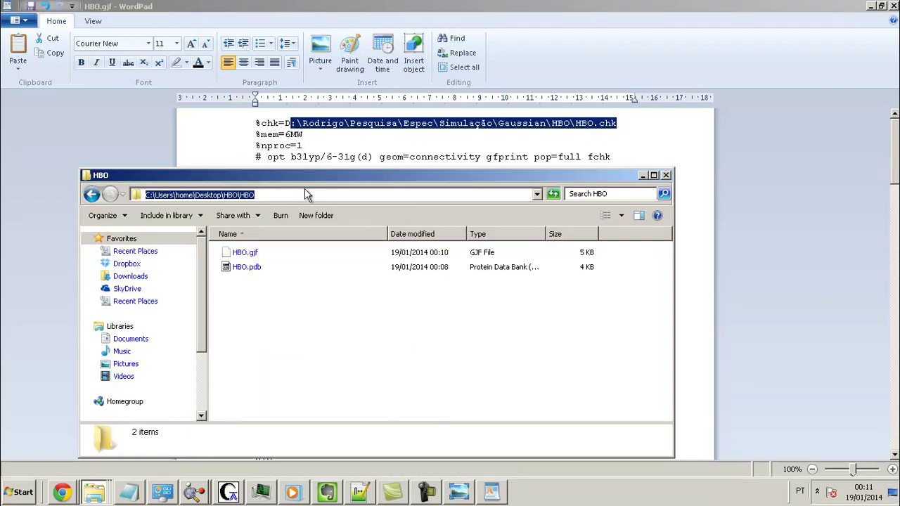
{"action": "left_click", "coordinate": [512, 126]}
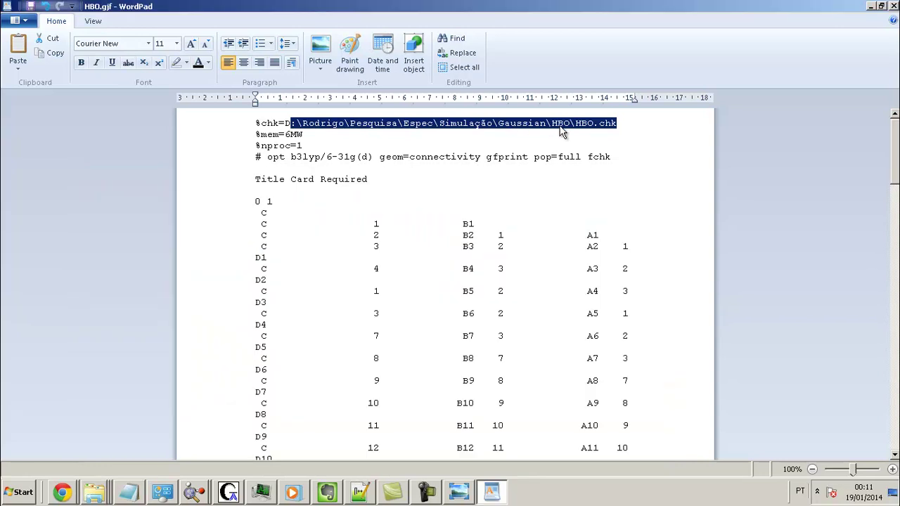
{"action": "left_click", "coordinate": [573, 123]}
{"action": "left_click_drag", "start_coordinate": [571, 123], "coordinate": [285, 130]}
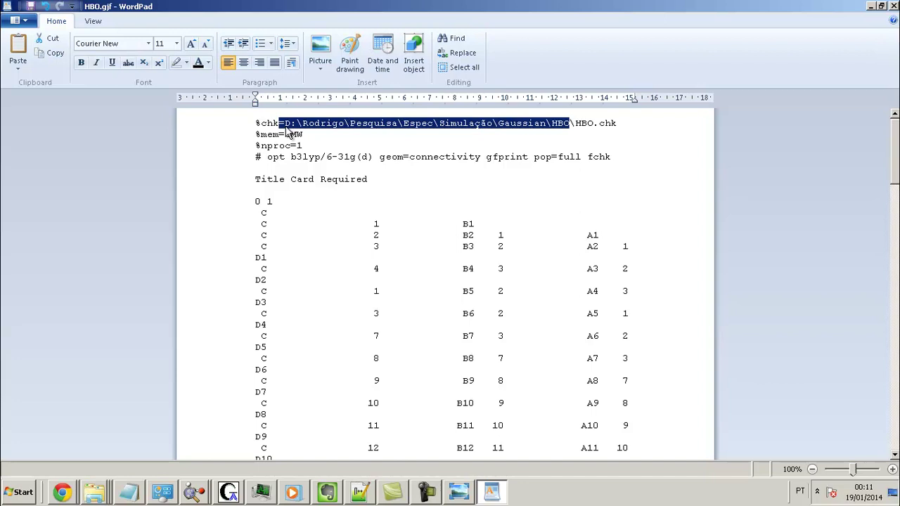
{"action": "key", "text": "ctrl+v"}
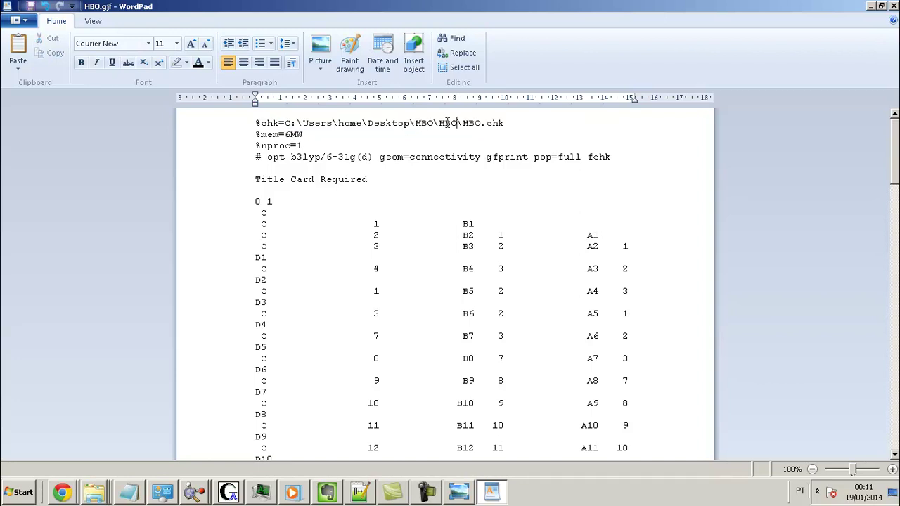
{"action": "left_click_drag", "start_coordinate": [462, 124], "coordinate": [495, 125]}
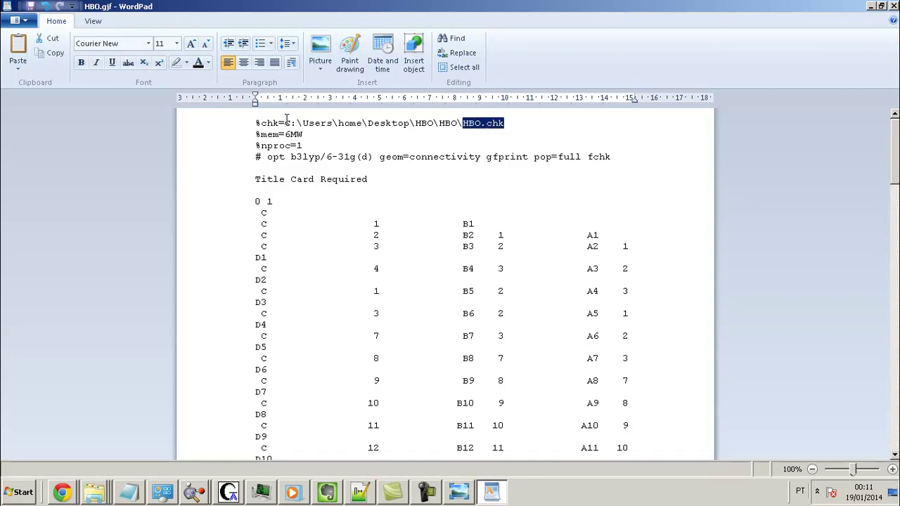
{"action": "left_click_drag", "start_coordinate": [285, 123], "coordinate": [457, 124]}
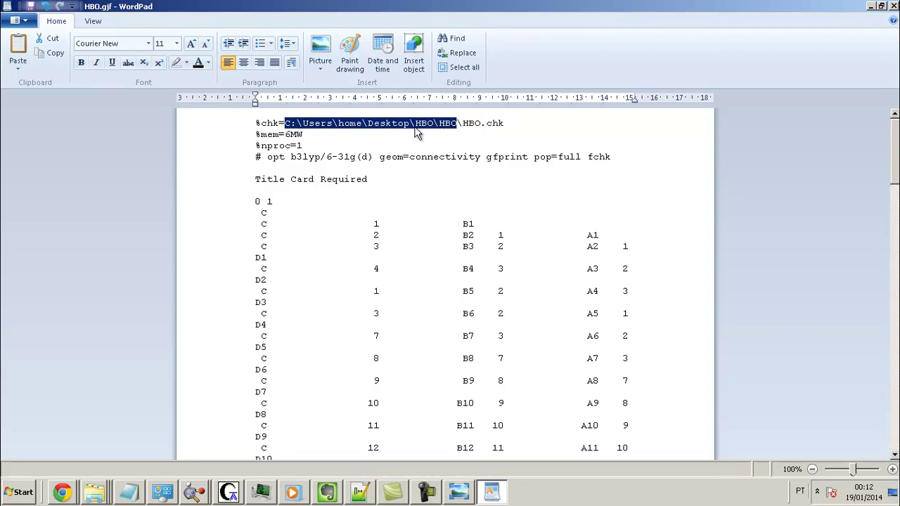
Review the HBO.gjf header lines: checkpoint path, memory and processor settings, the opt b3lyp/6-31g(d) route and the geom=connectivity keyword.
{"action": "left_click", "coordinate": [475, 118]}
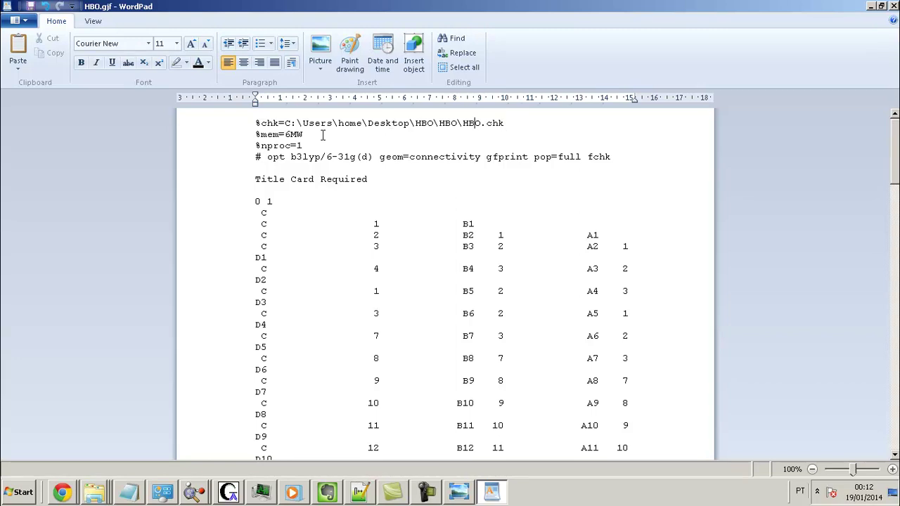
{"action": "left_click_drag", "start_coordinate": [267, 138], "coordinate": [302, 145]}
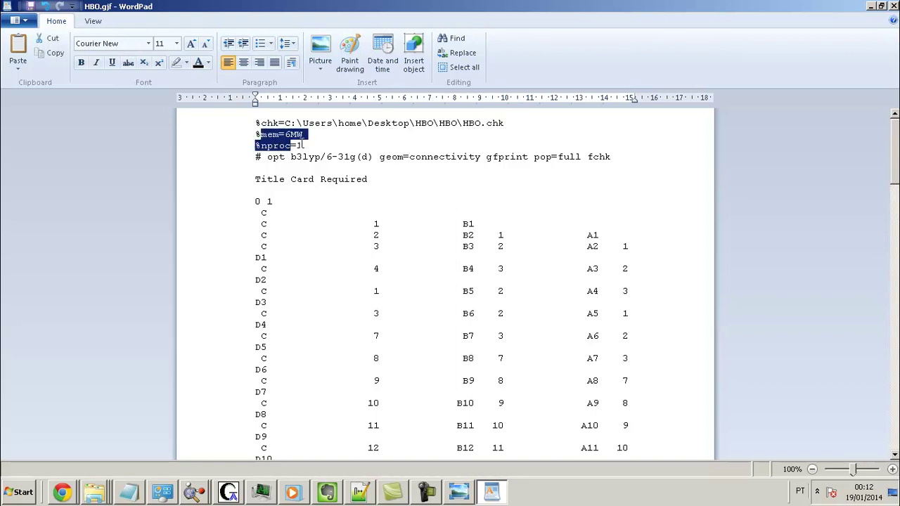
{"action": "double_click", "coordinate": [275, 157]}
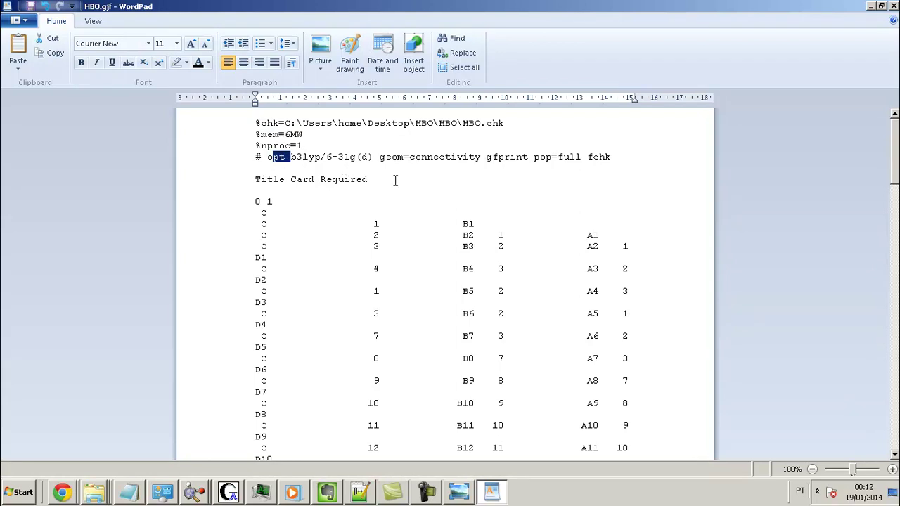
{"action": "left_click_drag", "start_coordinate": [306, 224], "coordinate": [373, 314]}
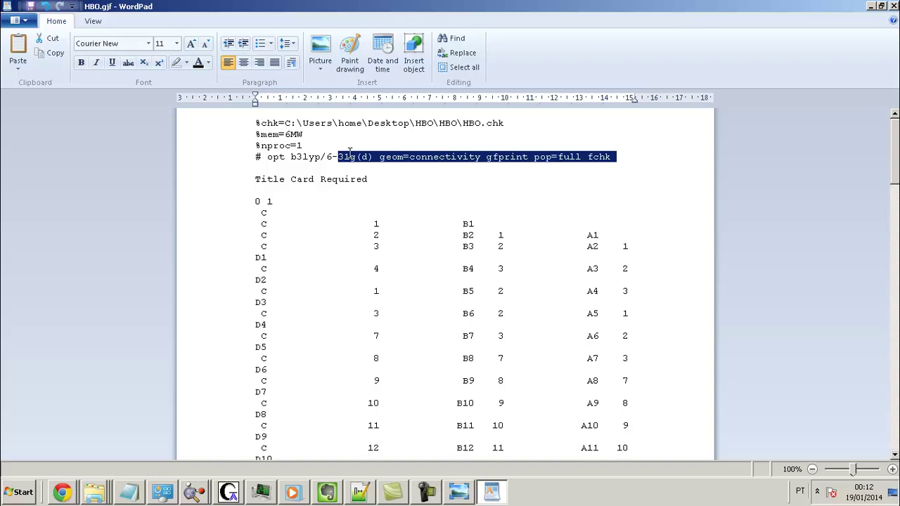
{"action": "left_click_drag", "start_coordinate": [350, 153], "coordinate": [256, 156]}
{"action": "left_click", "coordinate": [257, 193]}
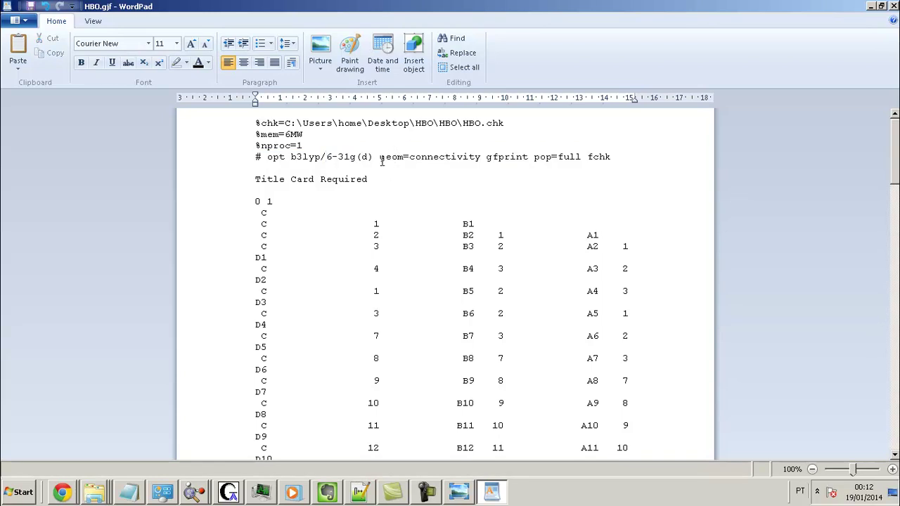
{"action": "left_click_drag", "start_coordinate": [380, 158], "coordinate": [487, 157]}
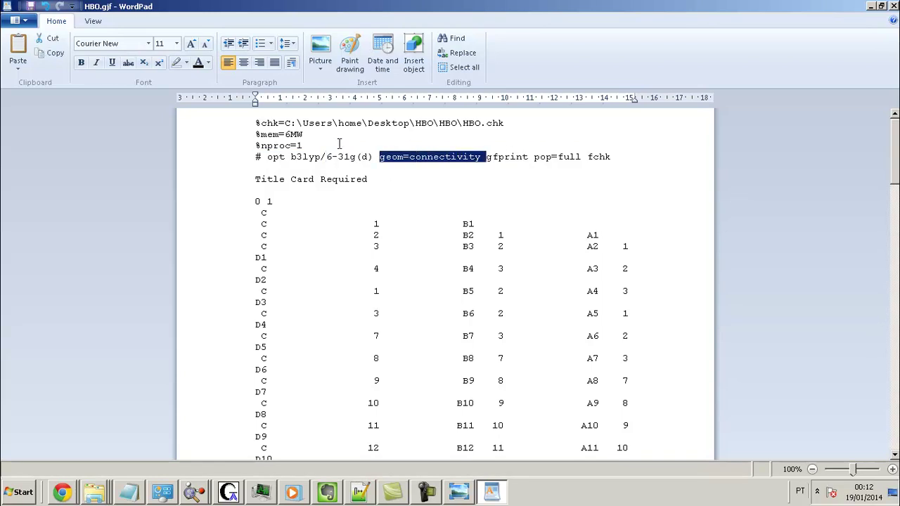
{"action": "scroll", "coordinate": [304, 138], "scroll_direction": "down", "scroll_amount": 1}
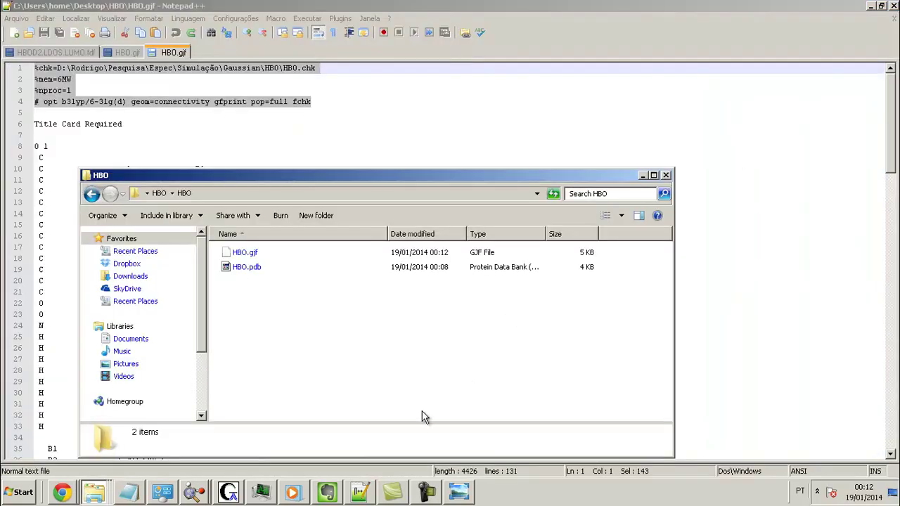
Close the finished H2O job's Gaussian window and dismiss its result file prompt in GaussView without opening any file.
{"action": "left_click", "coordinate": [230, 488]}
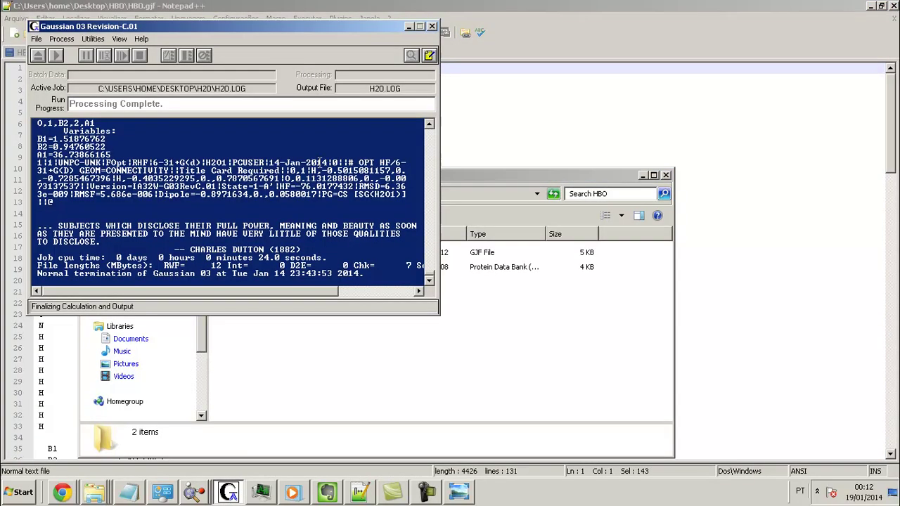
{"action": "left_click", "coordinate": [431, 27]}
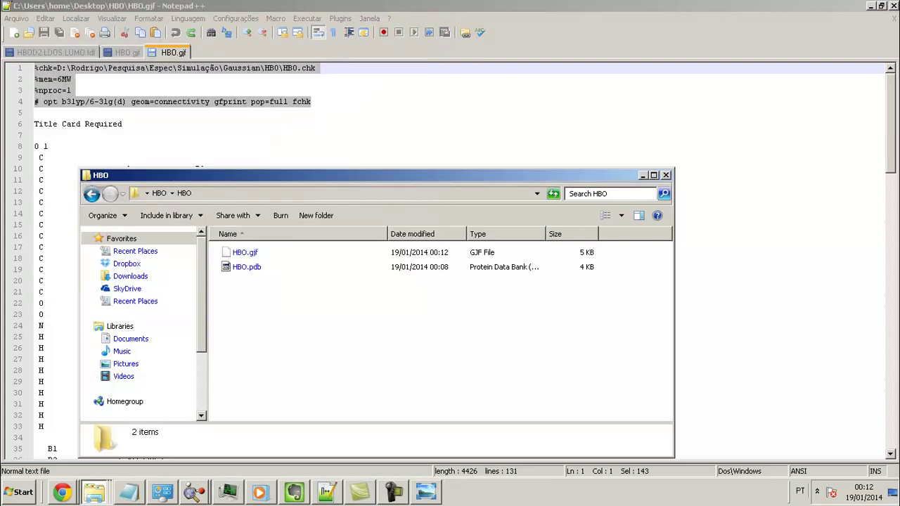
{"action": "left_click", "coordinate": [192, 492]}
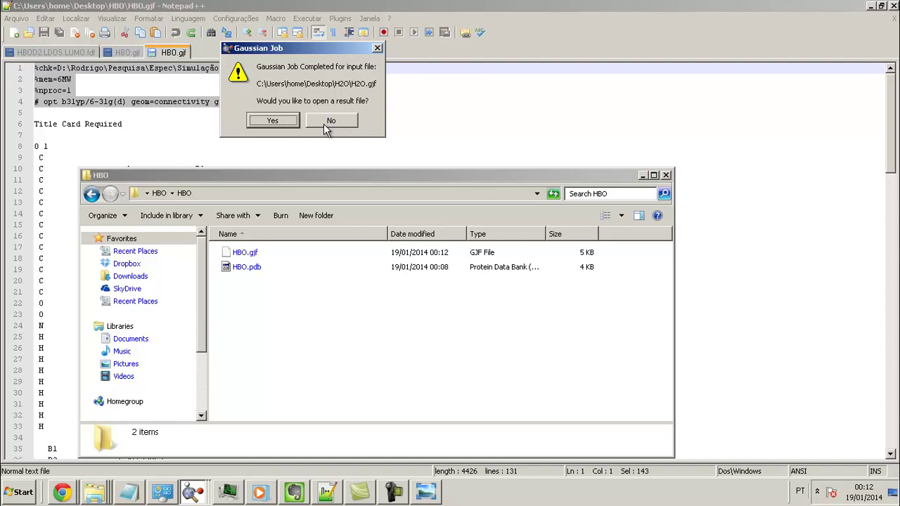
{"action": "left_click", "coordinate": [273, 120]}
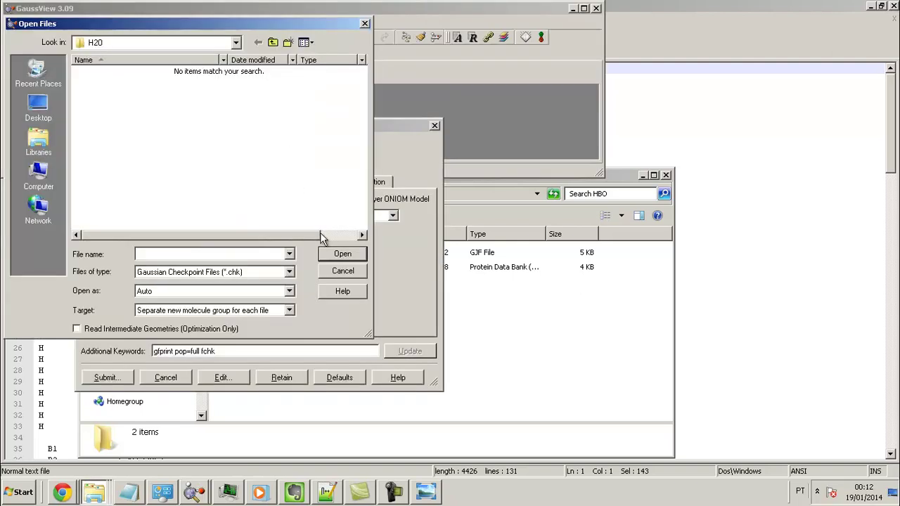
{"action": "key", "text": "Escape"}
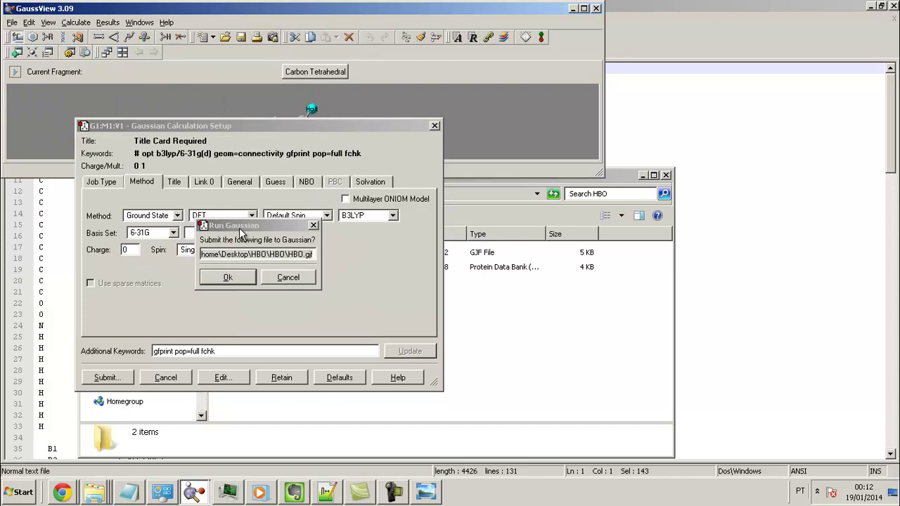
Submit HBO.gjf from the HBO subfolder to Gaussian and keep the Gaussian window open once the job completes.
{"action": "left_click", "coordinate": [239, 274]}
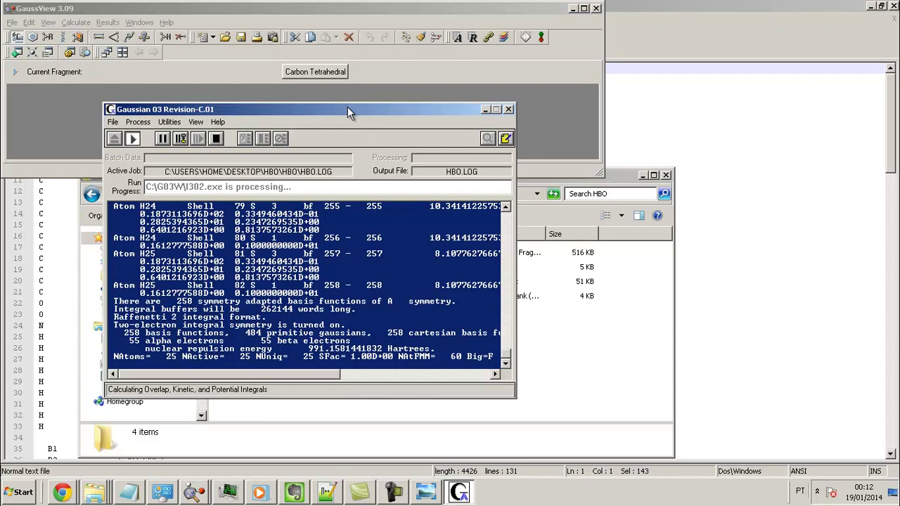
{"action": "left_click_drag", "start_coordinate": [348, 107], "coordinate": [684, 88]}
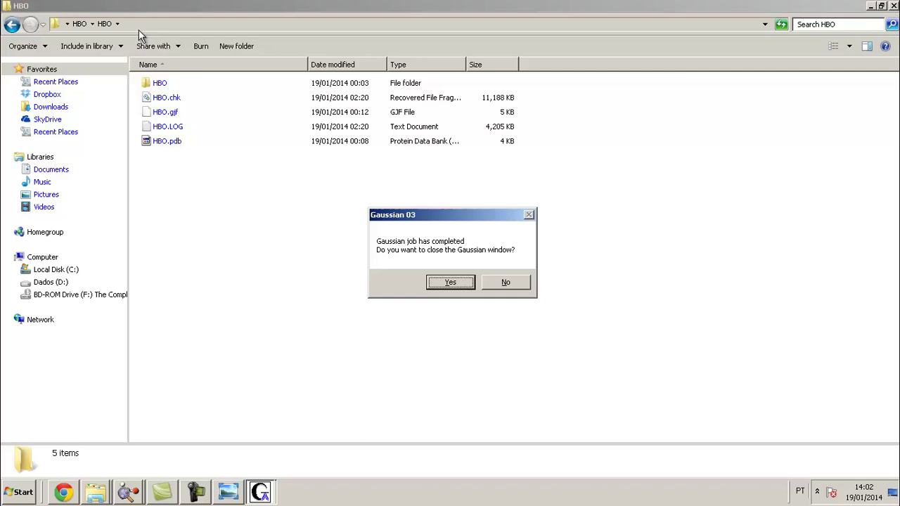
{"action": "key", "text": "Tab"}
{"action": "key", "text": "Return"}
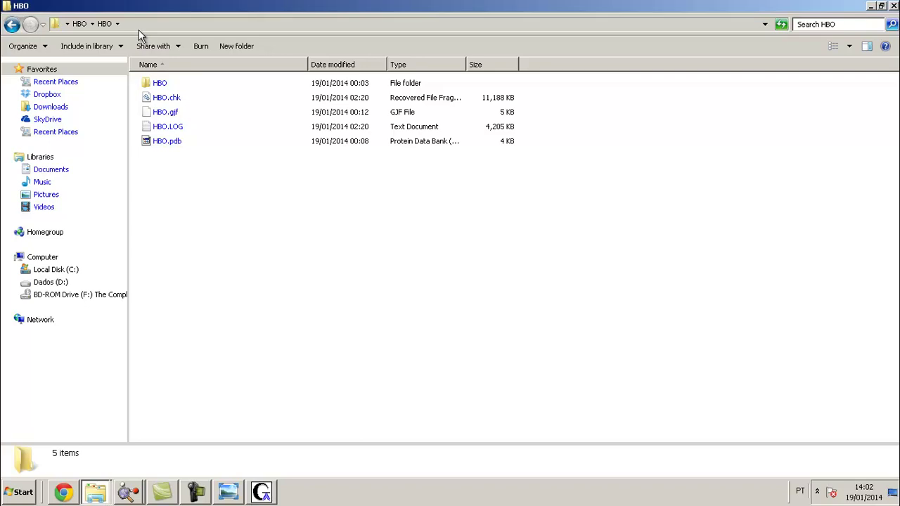
Check HBO.chk in the folder and read the web guide's instructions on generating formatted checkpoint files with formcheck or FormChk.
{"action": "key", "text": "Down"}
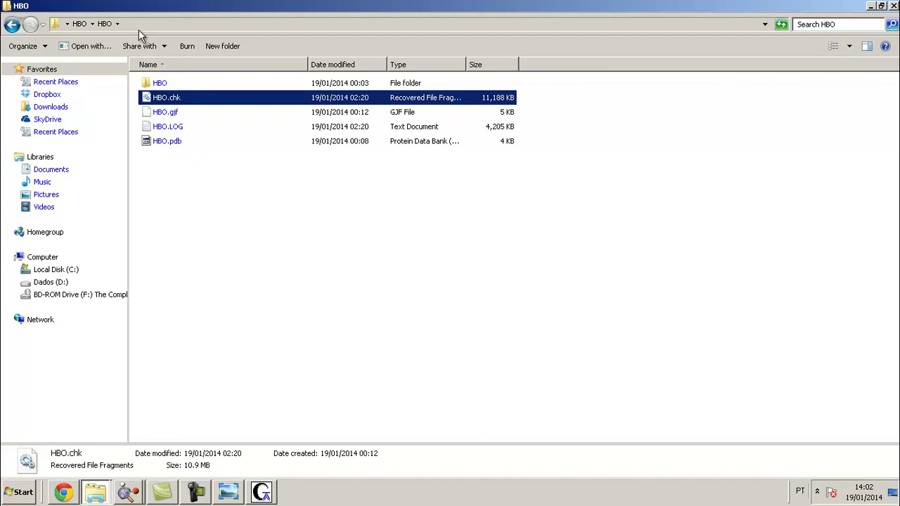
{"action": "key", "text": "alt+Tab"}
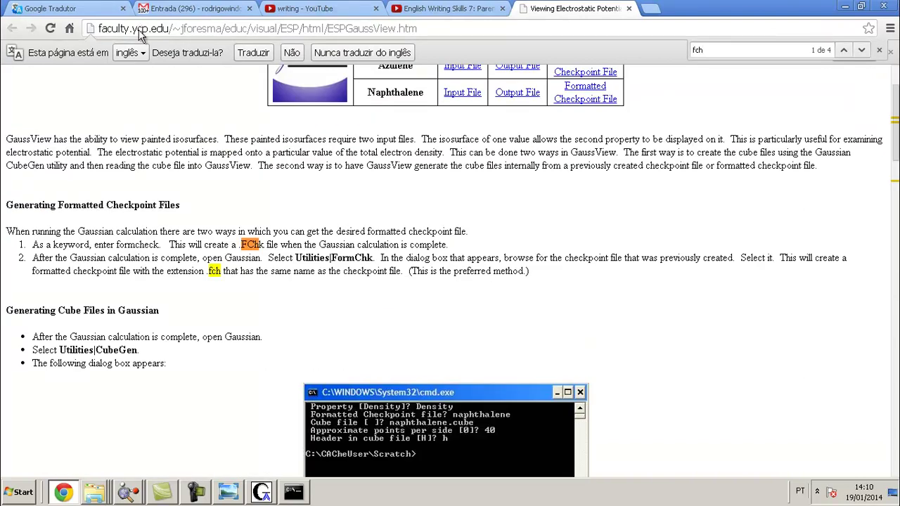
{"action": "key", "text": "Escape"}
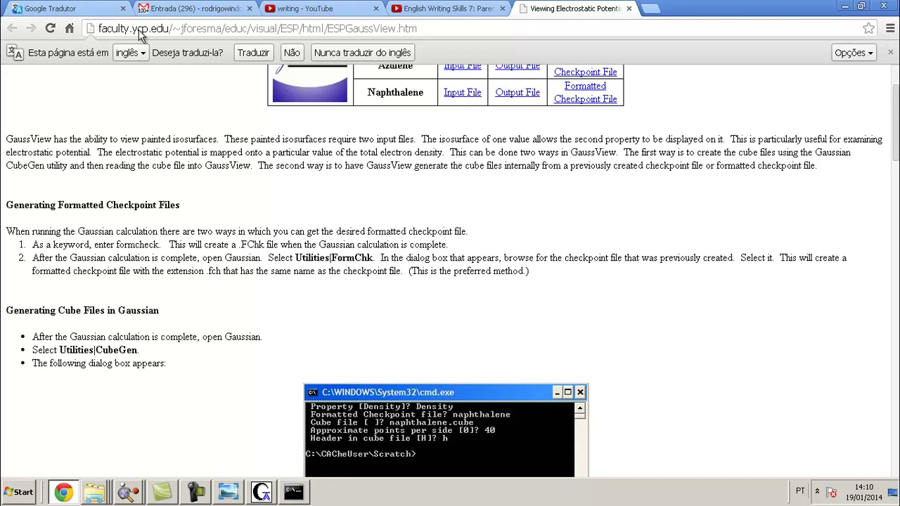
{"action": "mouse_move", "coordinate": [33, 245]}
{"action": "left_mouse_down"}
{"action": "mouse_move", "coordinate": [133, 231]}
{"action": "mouse_move", "coordinate": [196, 231]}
{"action": "mouse_move", "coordinate": [199, 244]}
{"action": "left_mouse_up"}
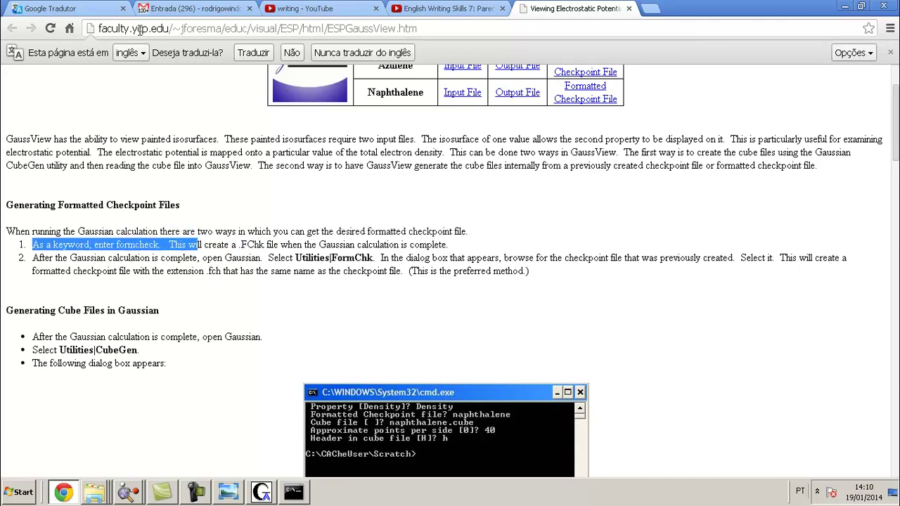
{"action": "left_click_drag", "start_coordinate": [330, 258], "coordinate": [376, 258]}
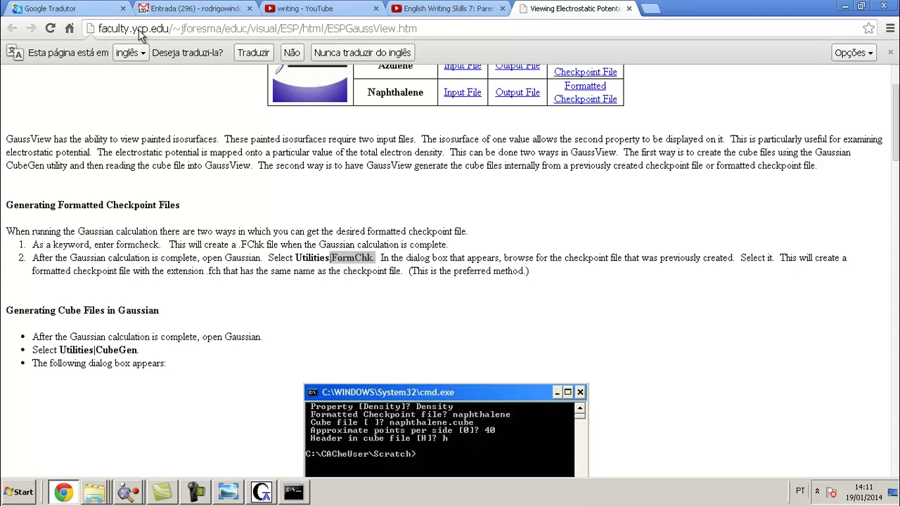
Switch to the file manager and open the G03W folder on Local Disk (C:).
{"action": "key", "text": "alt+Tab"}
{"action": "key", "text": "alt+Tab"}
{"action": "key", "text": "alt+Tab"}
{"action": "key", "text": "alt+Tab"}
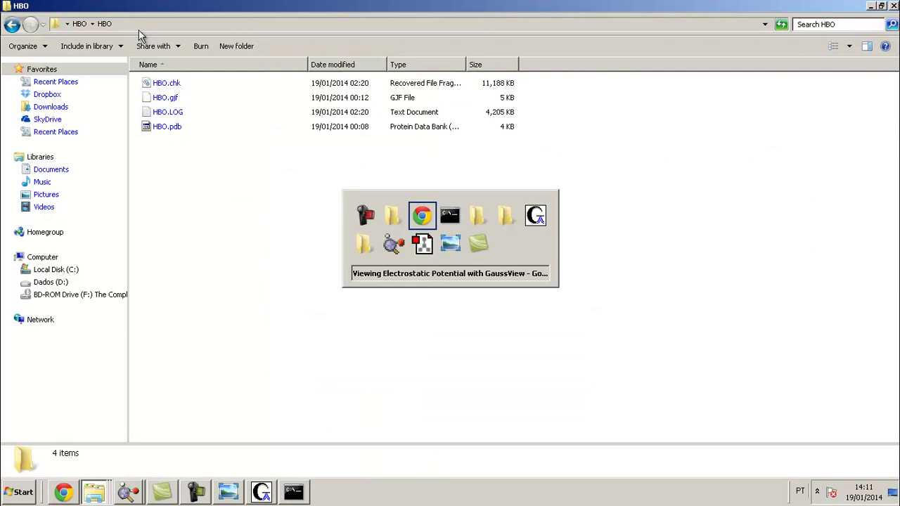
{"action": "left_click", "coordinate": [139, 30]}
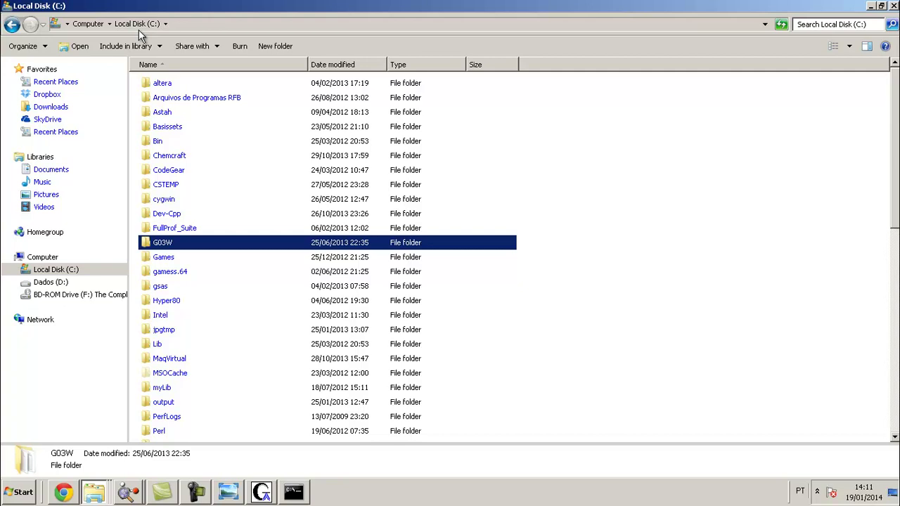
{"action": "key", "text": "Return"}
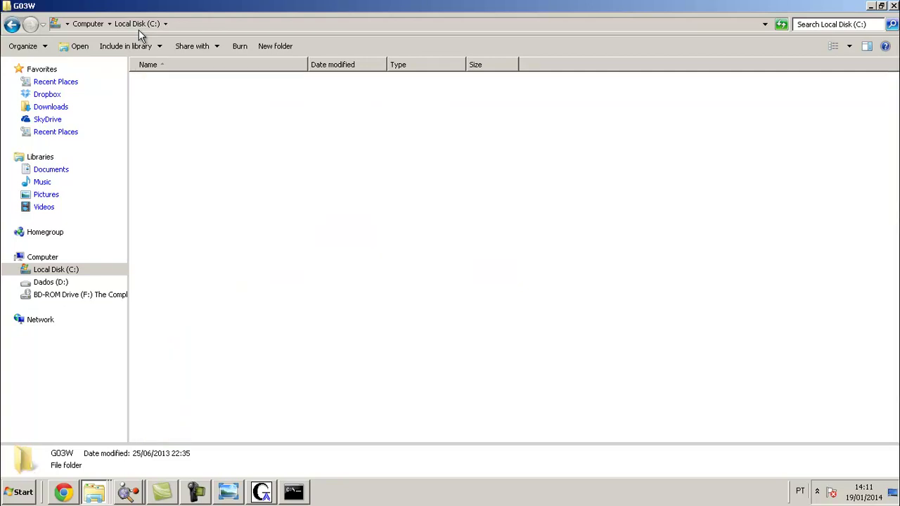
{"action": "key", "text": "alt"}
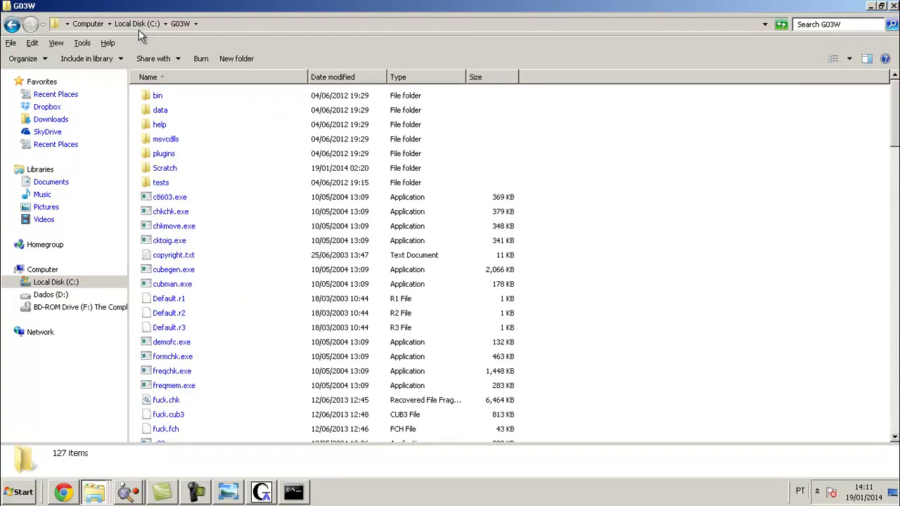
{"action": "key", "text": "alt"}
Locate formchk.exe among the G03W programs, checking its name against the FormChk utility in the web guide.
{"action": "key", "text": "f"}
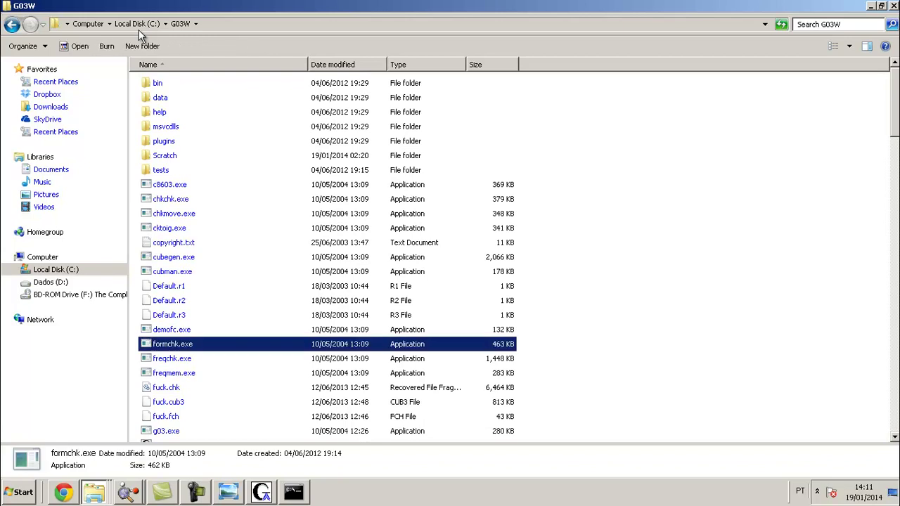
{"action": "key", "text": "Down"}
{"action": "key", "text": "alt+Tab"}
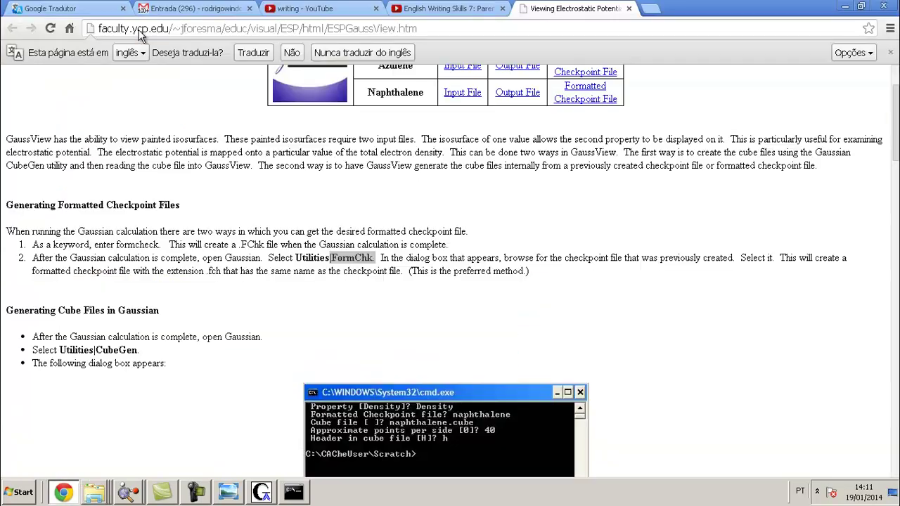
{"action": "key", "text": "alt+Tab"}
{"action": "key", "text": "Down"}
{"action": "key", "text": "Down"}
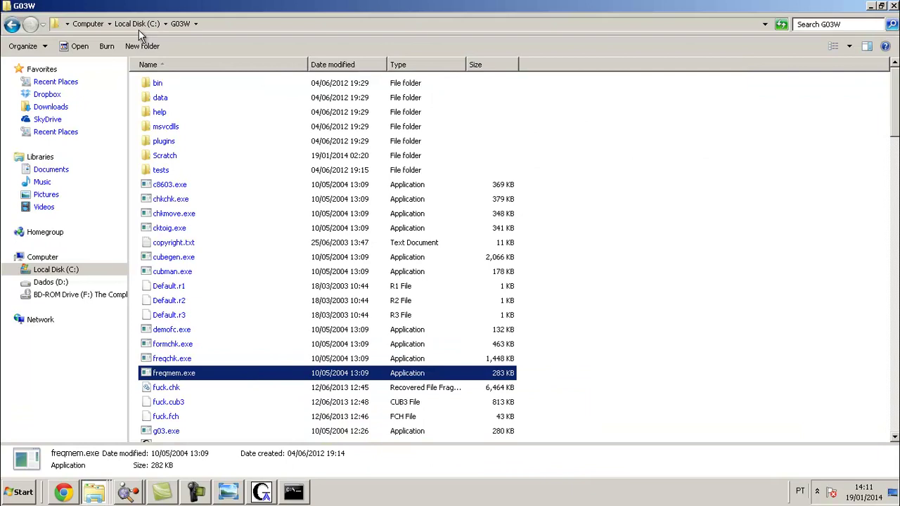
{"action": "key", "text": "Down"}
{"action": "key", "text": "Down"}
{"action": "key", "text": "f"}
{"action": "key", "text": "Down"}
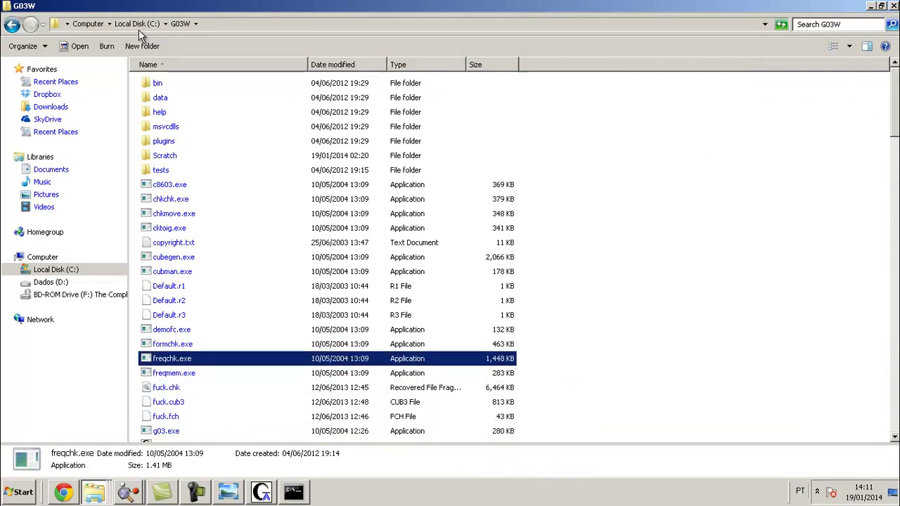
{"action": "key", "text": "Down"}
{"action": "key", "text": "Down"}
{"action": "key", "text": "Up"}
{"action": "key", "text": "Up"}
{"action": "key", "text": "Up"}
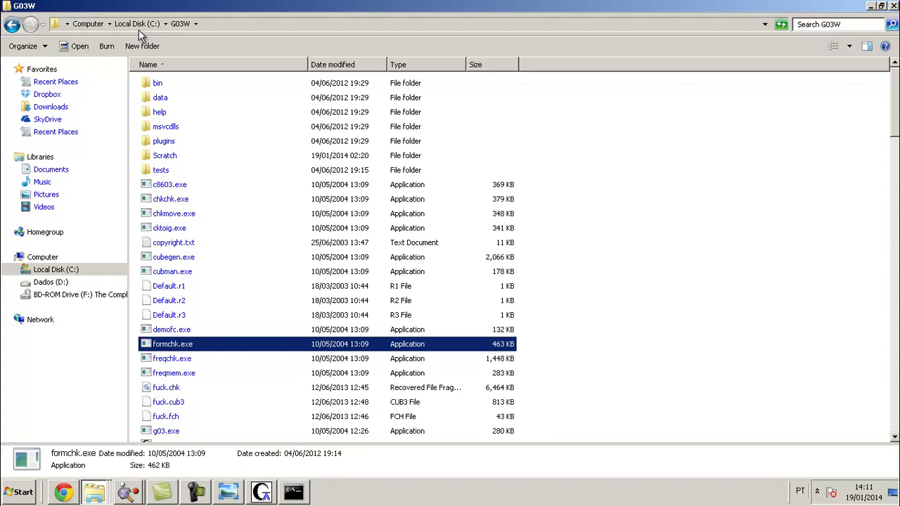
Close the old command prompt window and start a fresh command prompt (cmd) as administrator.
{"action": "key", "text": "alt+Tab"}
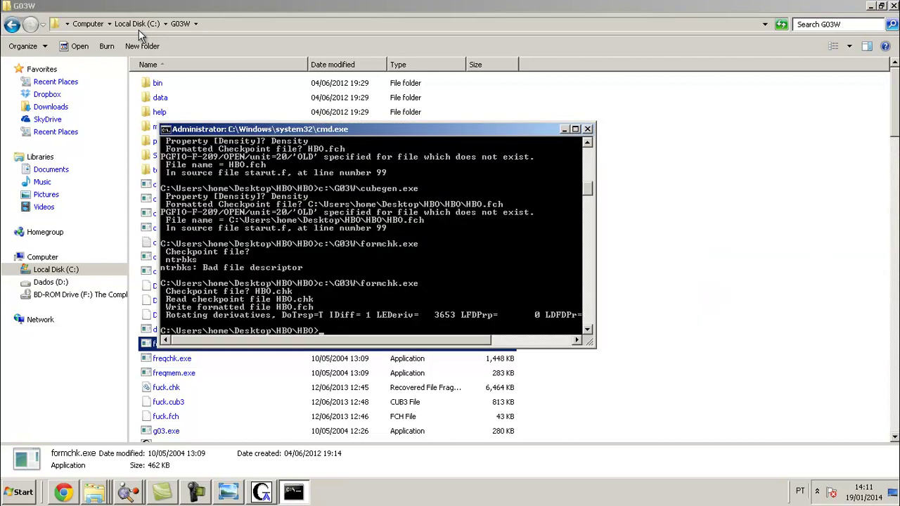
{"action": "key", "text": "alt+F4"}
{"action": "key", "text": "super"}
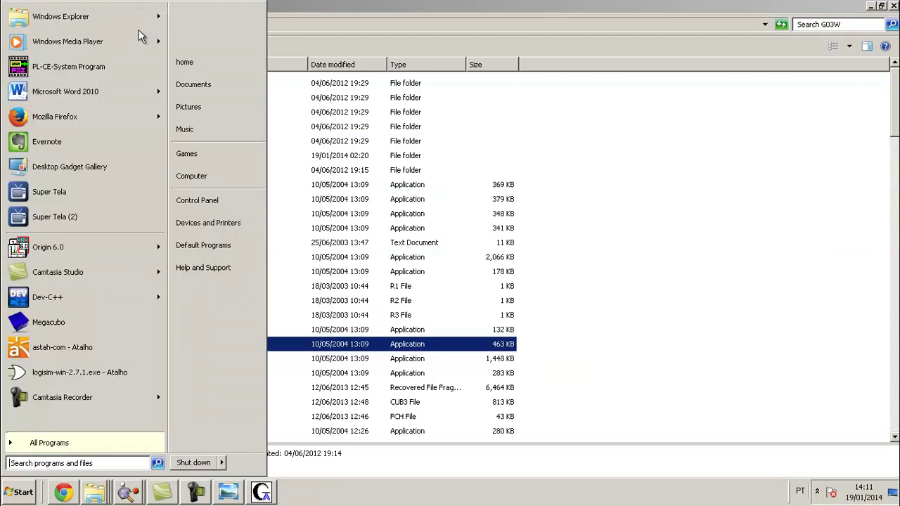
{"action": "type", "text": "cmd"}
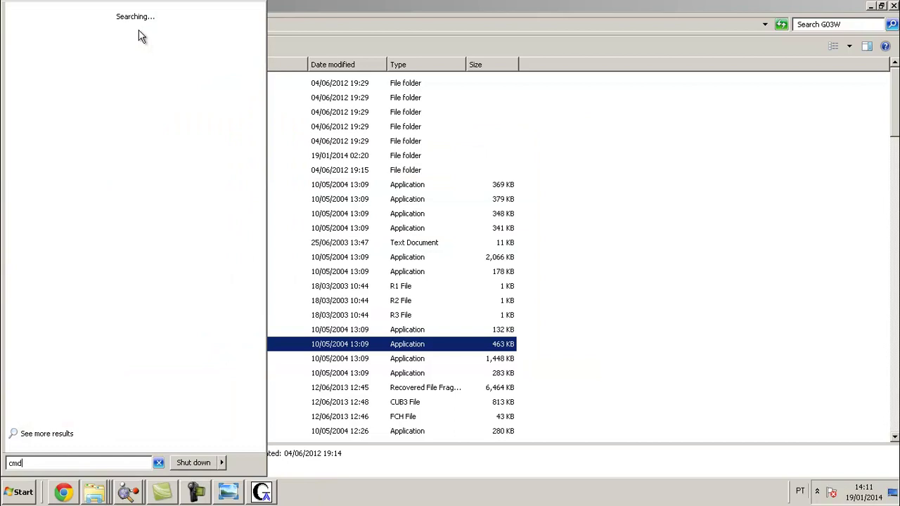
{"action": "key", "text": "ctrl+shift+Return"}
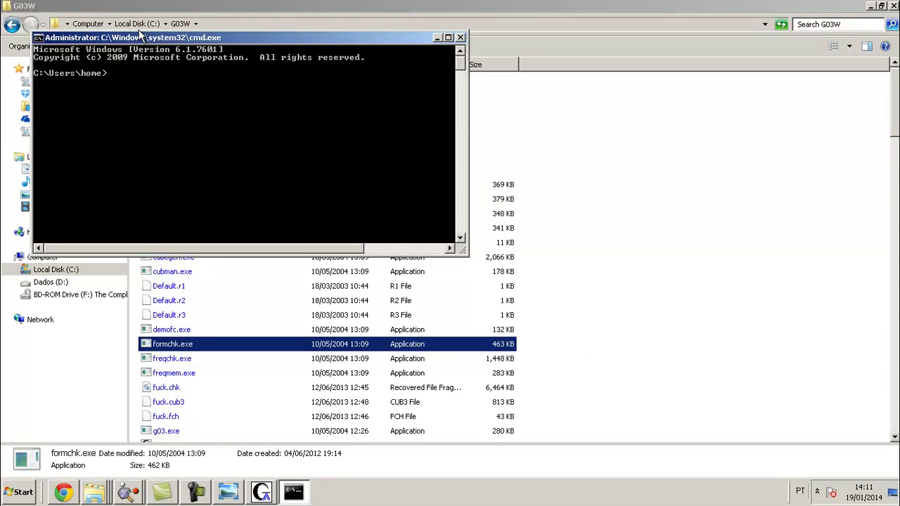
Switch to the file manager's HBO folder and reveal its full path.
{"action": "key", "text": "alt+Tab"}
{"action": "key", "text": "alt+Tab"}
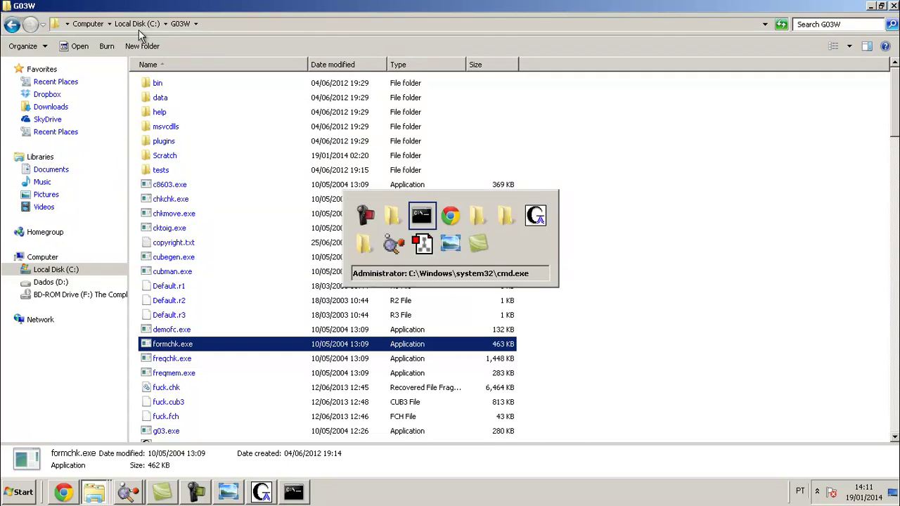
{"action": "key", "text": "alt+Tab"}
{"action": "key", "text": "alt+Tab"}
{"action": "left_click", "coordinate": [139, 28]}
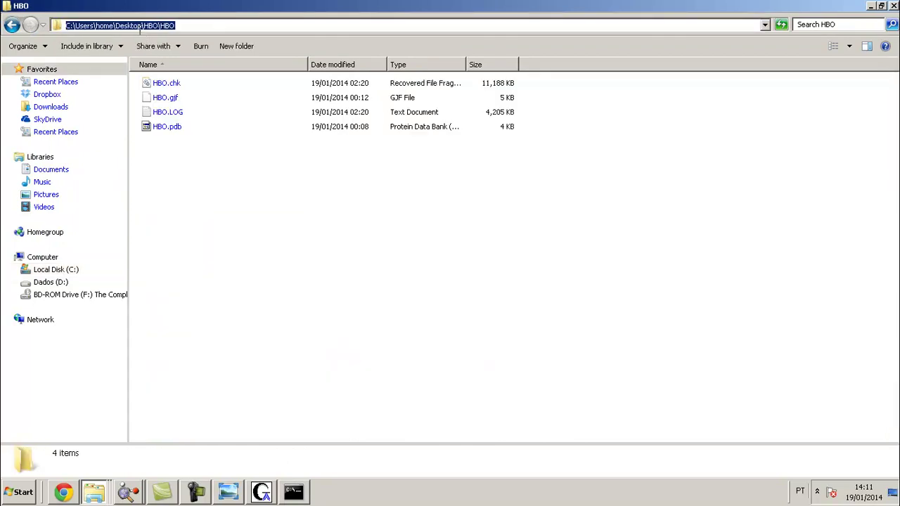
Return to the command prompt and change the directory to Desktop, followed by HBO\HBO.
{"action": "key", "text": "alt+Tab"}
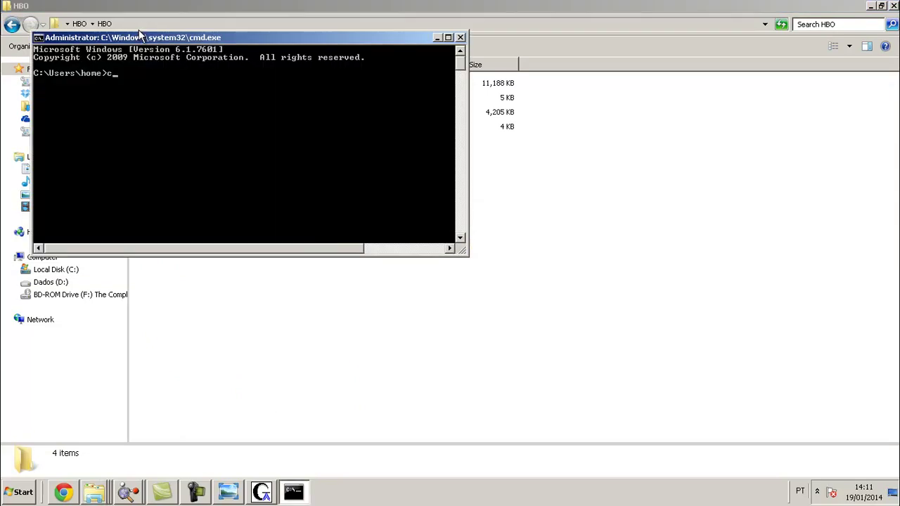
{"action": "type", "text": "cd d"}
{"action": "key", "text": "BackSpace"}
{"action": "type", "text": "Desktop"}
{"action": "key", "text": "Return"}
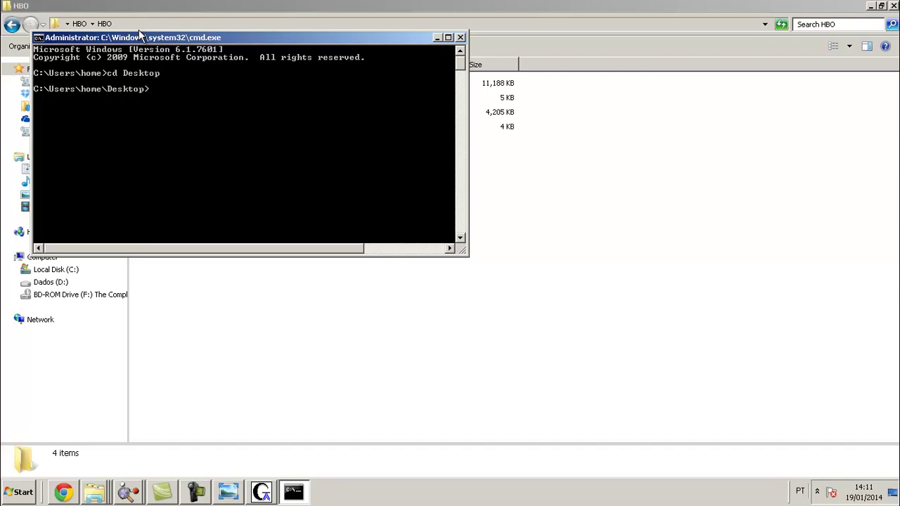
{"action": "type", "text": "cd HBO"}
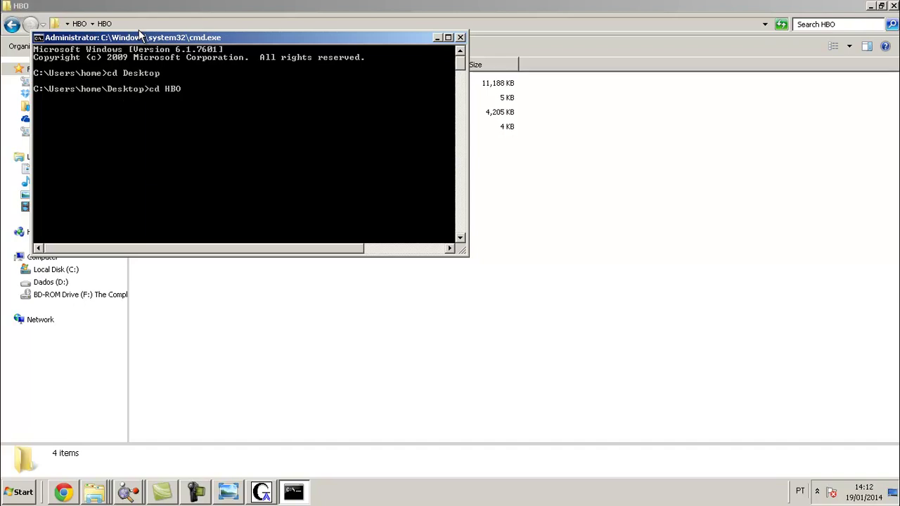
{"action": "type", "text": "\\HBO"}
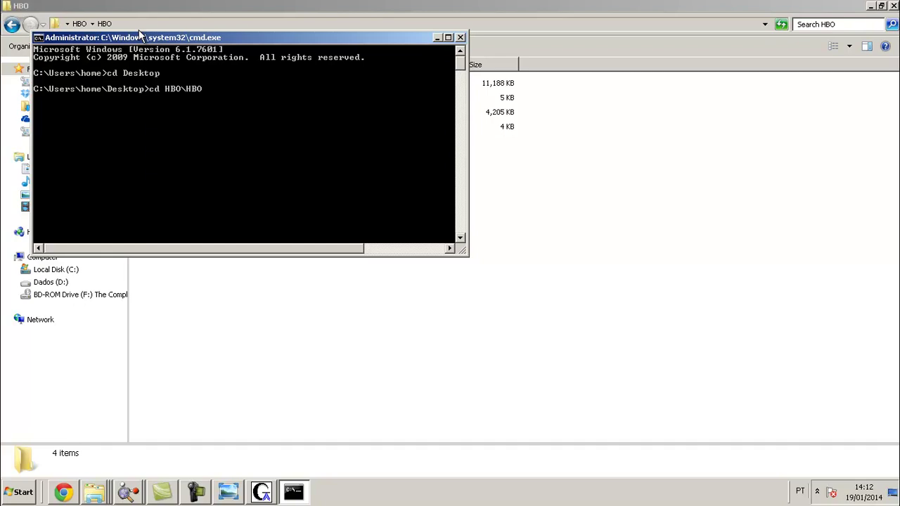
{"action": "key", "text": "Return"}
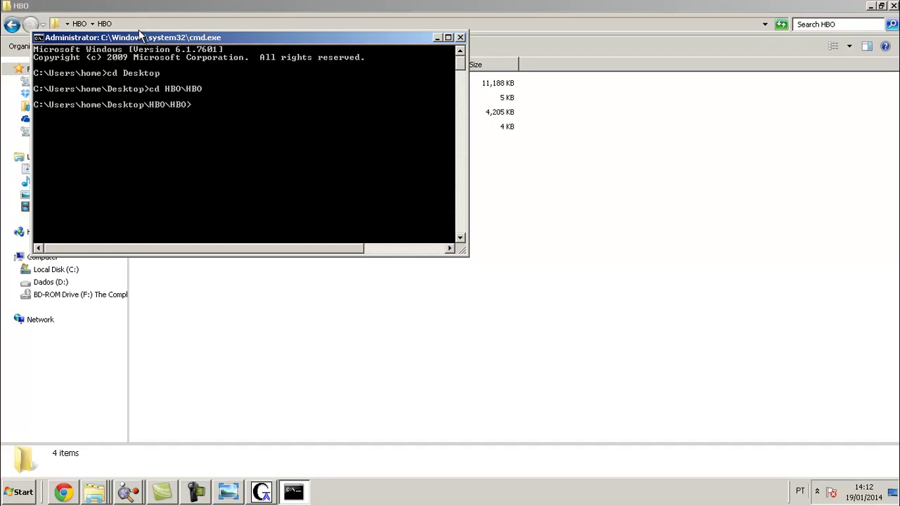
Clear the command prompt and list the files in the HBO directory with dir.
{"action": "type", "text": "cls"}
{"action": "key", "text": "Return"}
{"action": "type", "text": "dir"}
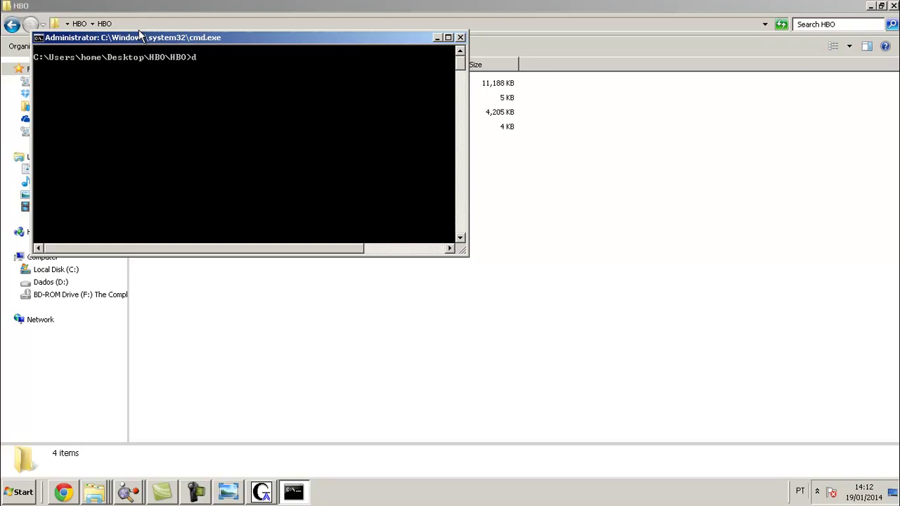
{"action": "key", "text": "Return"}
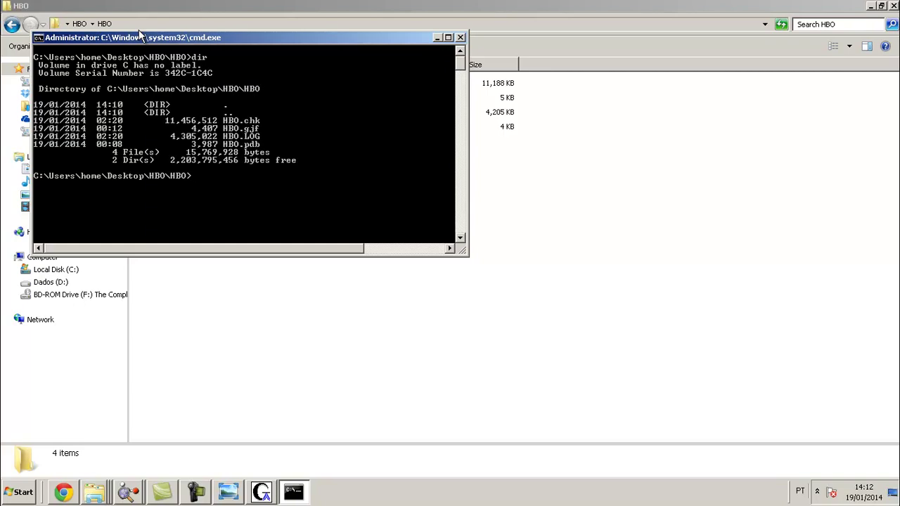
Run c:\G03W\formchk.exe from the HBO directory in the command prompt.
{"action": "key", "text": "alt+Tab"}
{"action": "key", "text": "alt+Tab"}
{"action": "type", "text": "c:\\G03W\\formchk.exe"}
{"action": "key", "text": "Return"}
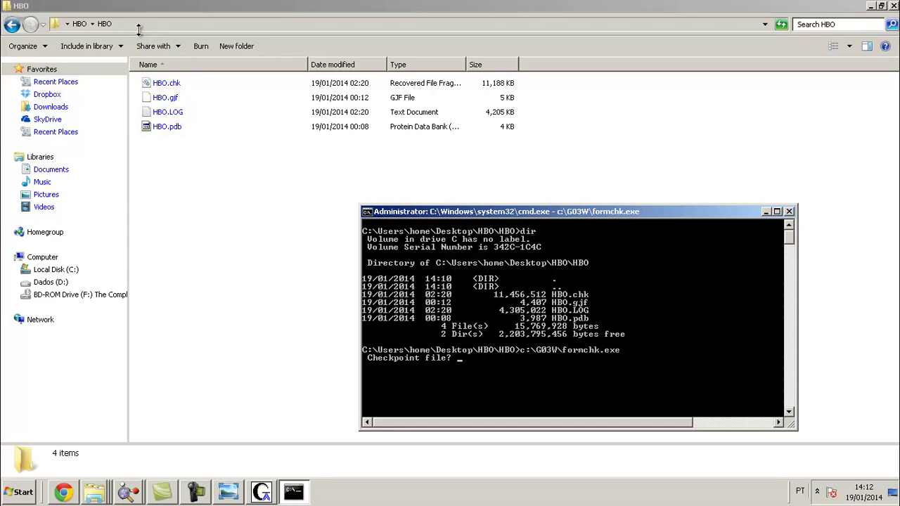
Give HBO.chk as the checkpoint file for formchk to convert.
{"action": "type", "text": "HBO.CHK"}
{"action": "key", "text": "BackSpace"}
{"action": "key", "text": "BackSpace"}
{"action": "key", "text": "BackSpace"}
{"action": "type", "text": "chk"}
{"action": "key", "text": "Return"}
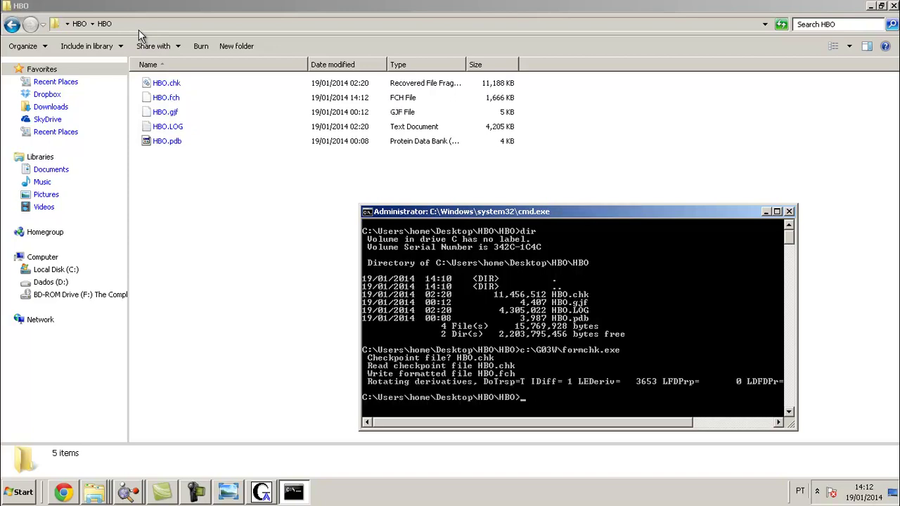
Check for HBO.fch in the HBO folder and find the CubeGen utility in the web guide's cube file instructions.
{"action": "key", "text": "alt+Tab"}
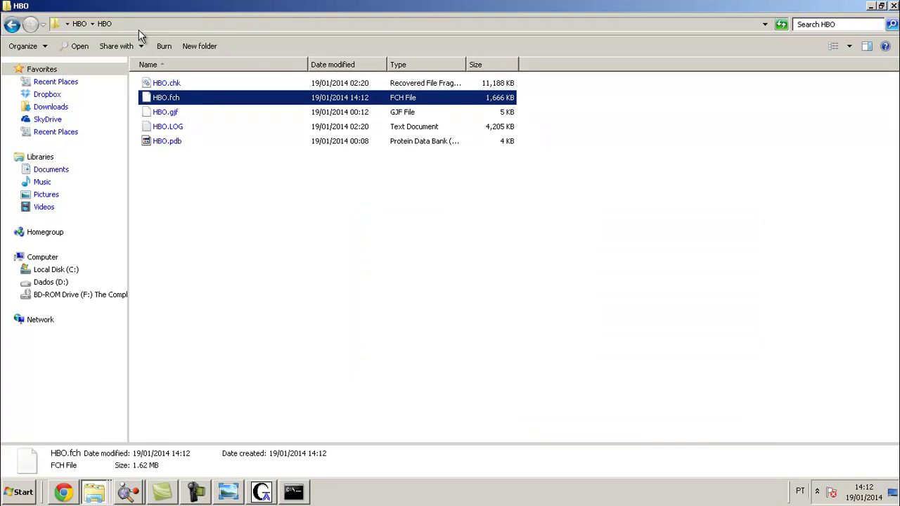
{"action": "key", "text": "alt+Tab"}
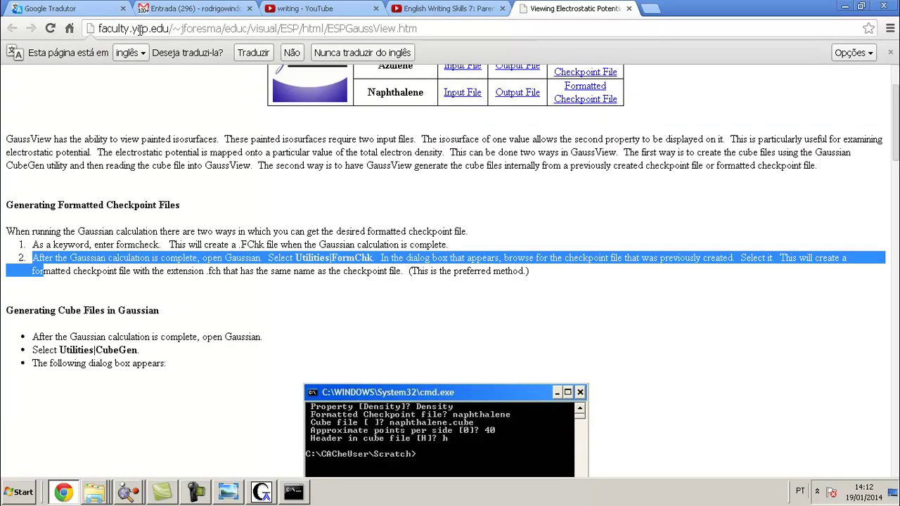
{"action": "scroll", "coordinate": [141, 35], "scroll_direction": "down", "scroll_amount": 2}
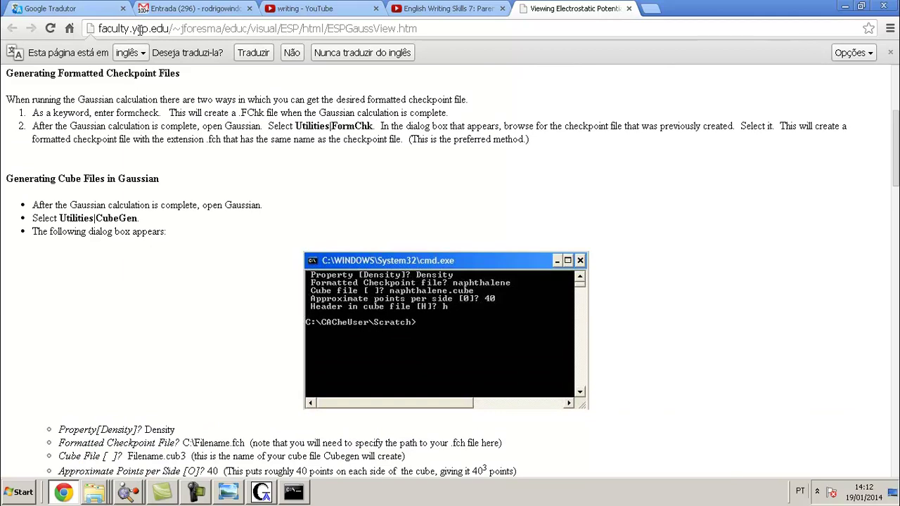
{"action": "left_click_drag", "start_coordinate": [96, 218], "coordinate": [140, 217]}
Switch to the G03W folder and locate cubegen.exe.
{"action": "key", "text": "alt+Tab"}
{"action": "key", "text": "alt+Tab"}
{"action": "key", "text": "alt+Tab"}
{"action": "key", "text": "alt+Tab"}
{"action": "key", "text": "alt+Tab"}
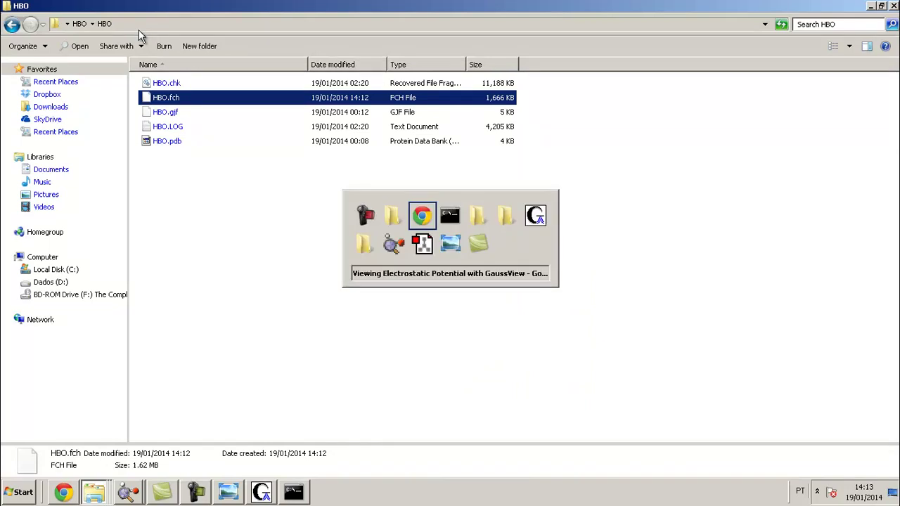
{"action": "key", "text": "c"}
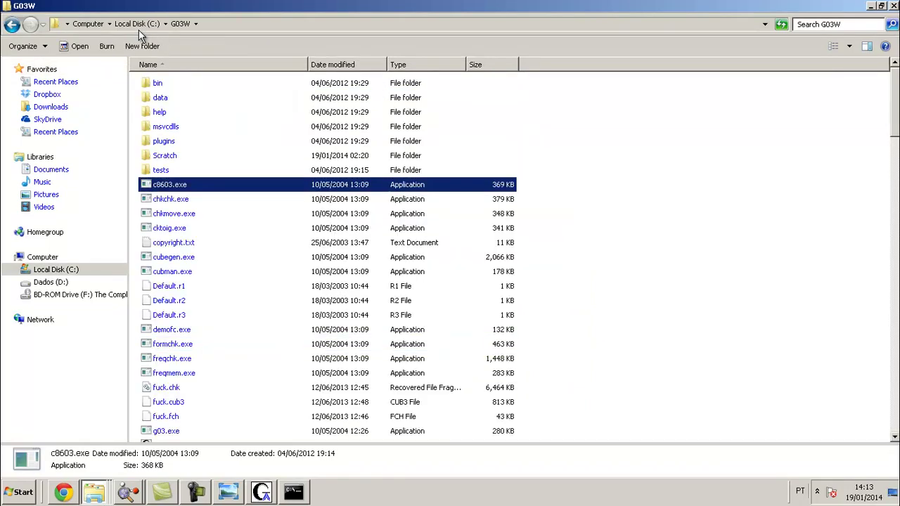
{"action": "key", "text": "Down"}
{"action": "key", "text": "Down"}
{"action": "key", "text": "Down"}
{"action": "key", "text": "Down"}
{"action": "key", "text": "Down"}
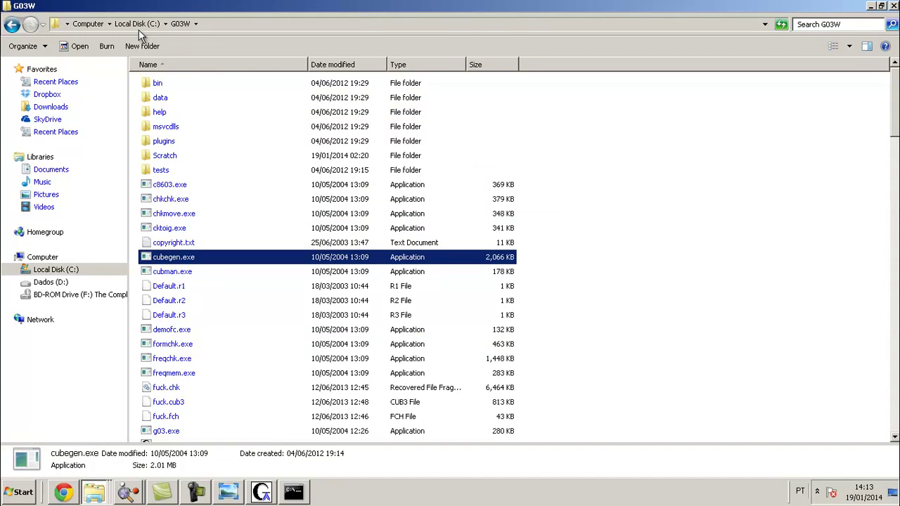
Run c:\G03W\cubegen.exe from the HBO directory in the command prompt.
{"action": "key", "text": "alt+Tab"}
{"action": "key", "text": "alt+Tab"}
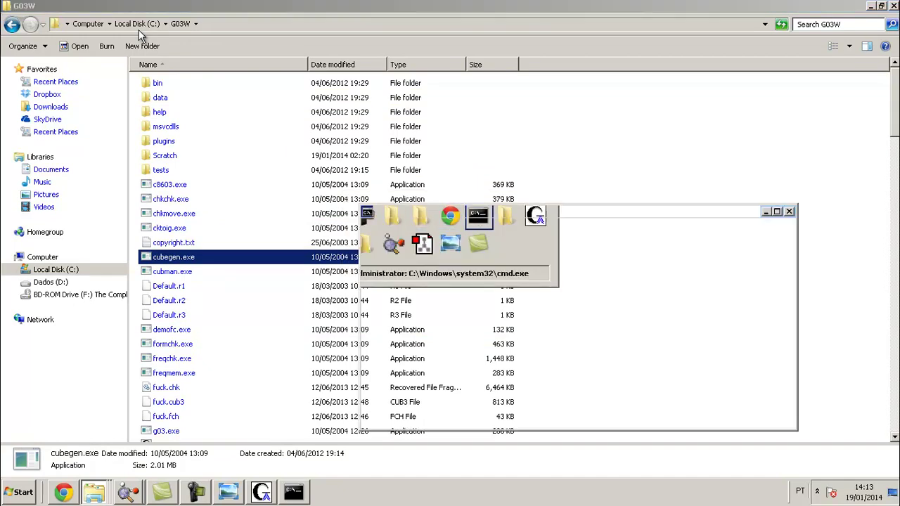
{"action": "type", "text": "c"}
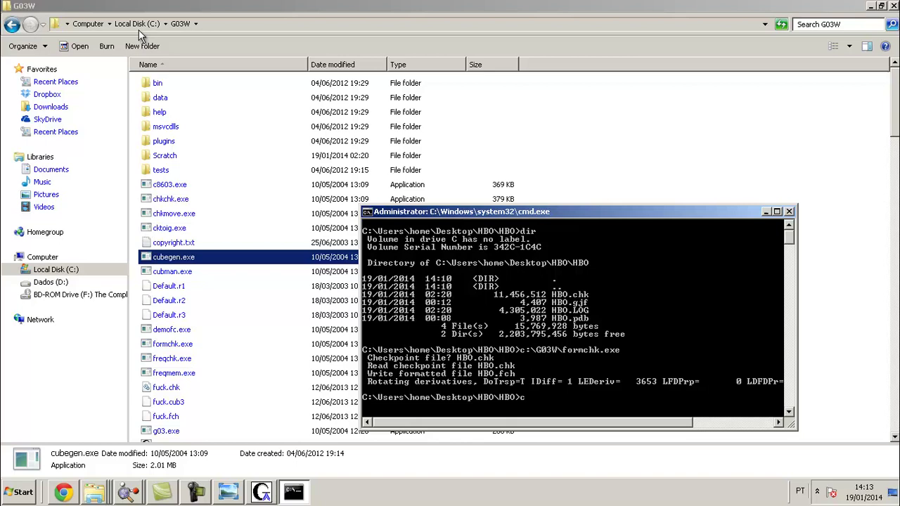
{"action": "key", "text": "Up"}
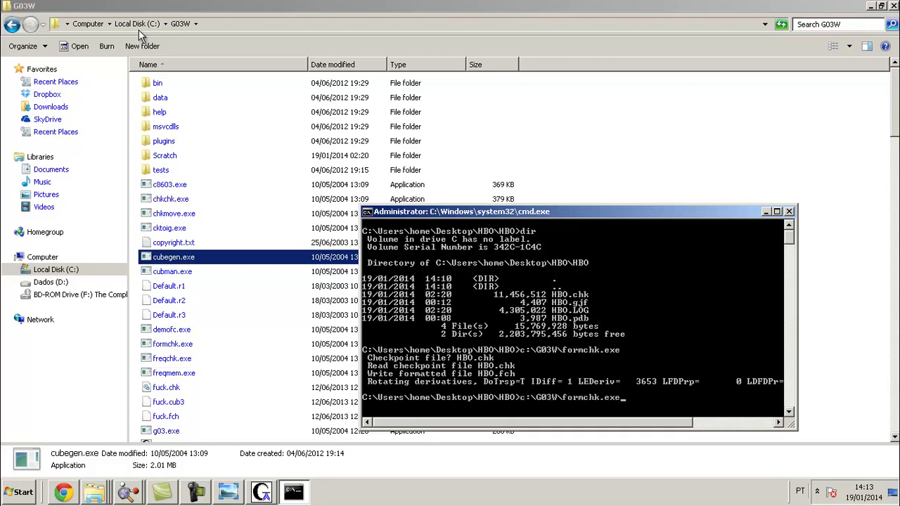
{"action": "key", "text": "BackSpace"}
{"action": "key", "text": "BackSpace"}
{"action": "key", "text": "BackSpace"}
{"action": "key", "text": "BackSpace"}
{"action": "key", "text": "BackSpace"}
{"action": "key", "text": "BackSpace"}
{"action": "key", "text": "BackSpace"}
{"action": "key", "text": "BackSpace"}
{"action": "key", "text": "BackSpace"}
{"action": "key", "text": "BackSpace"}
{"action": "key", "text": "BackSpace"}
{"action": "type", "text": "cub"}
{"action": "key", "text": "Tab"}
{"action": "key", "text": "Return"}
Read the web guide's CubeGen answers for property, checkpoint file, cube file, points per side and header, returning to the command prompt.
{"action": "key", "text": "alt+Tab"}
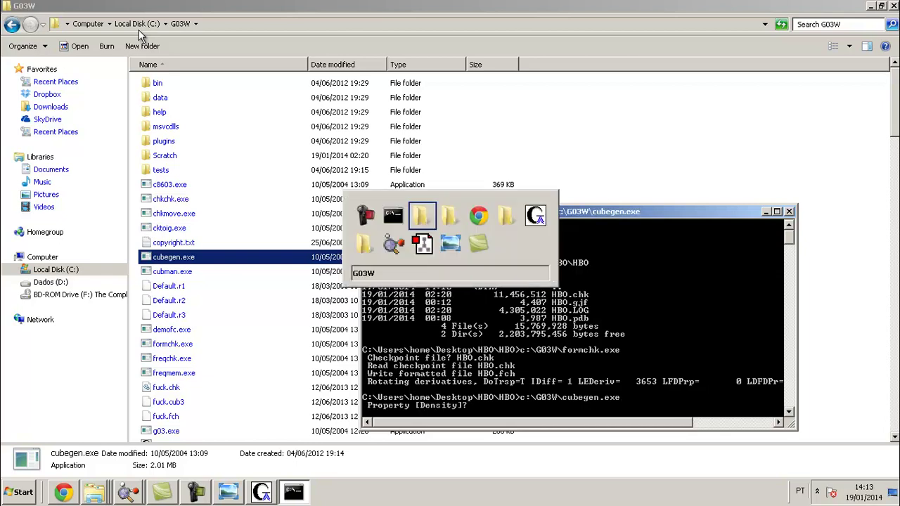
{"action": "key", "text": "alt+Tab"}
{"action": "key", "text": "alt+Tab"}
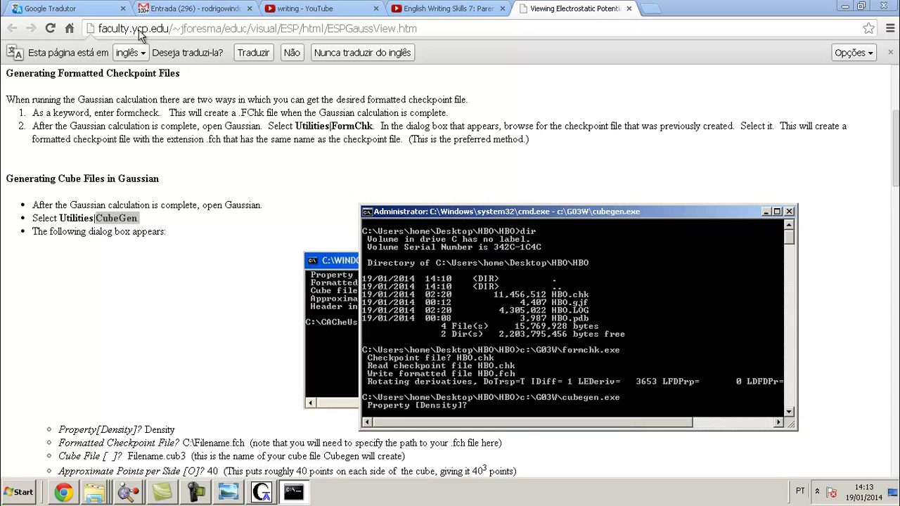
{"action": "key", "text": "alt+Tab"}
{"action": "key", "text": "Down"}
{"action": "key", "text": "Down"}
{"action": "key", "text": "Down"}
{"action": "key", "text": "Down"}
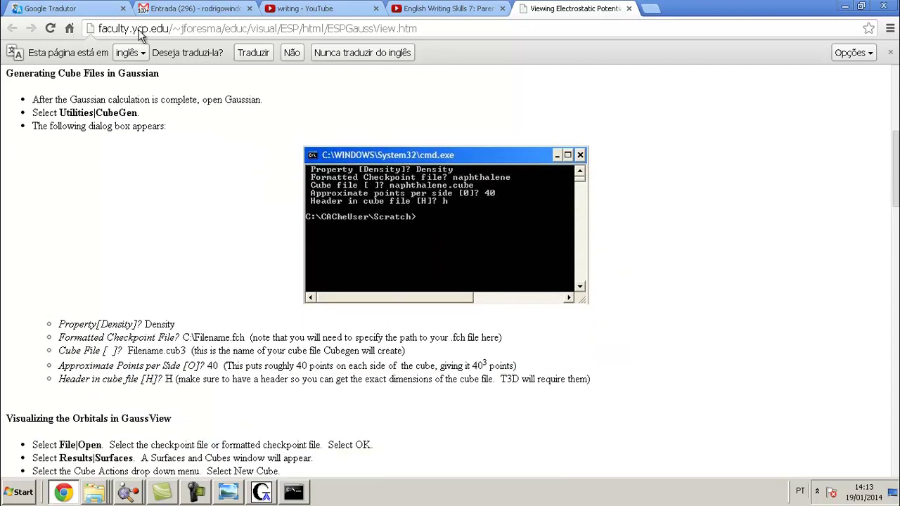
{"action": "left_click_drag", "start_coordinate": [101, 324], "coordinate": [154, 379]}
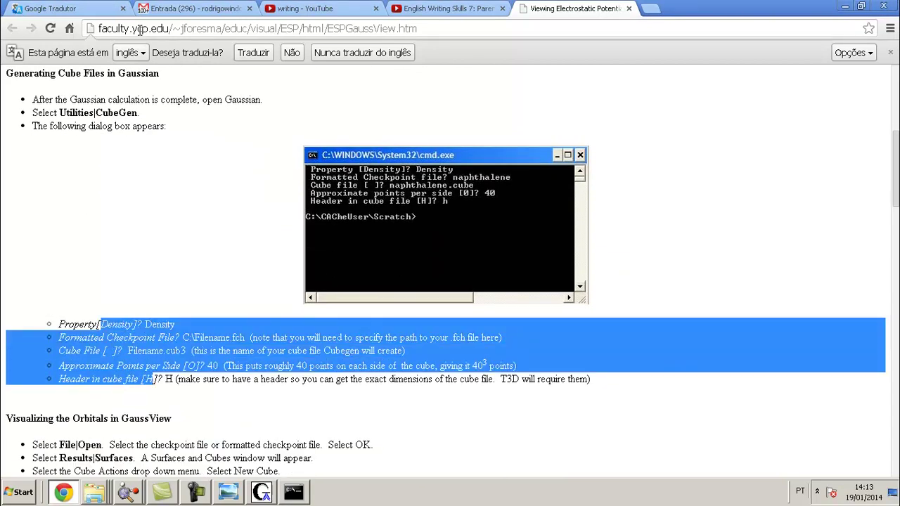
{"action": "key", "text": "alt+Tab"}
{"action": "key", "text": "alt+Tab"}
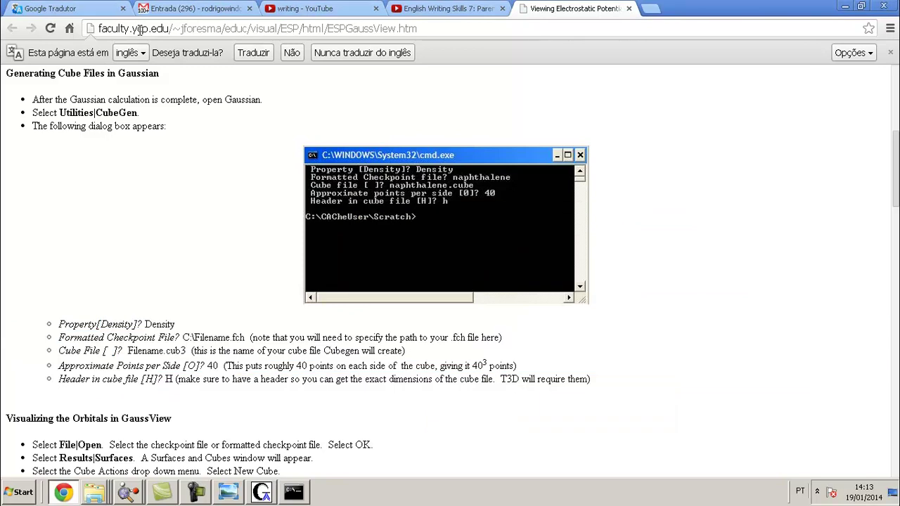
{"action": "key", "text": "alt+Tab"}
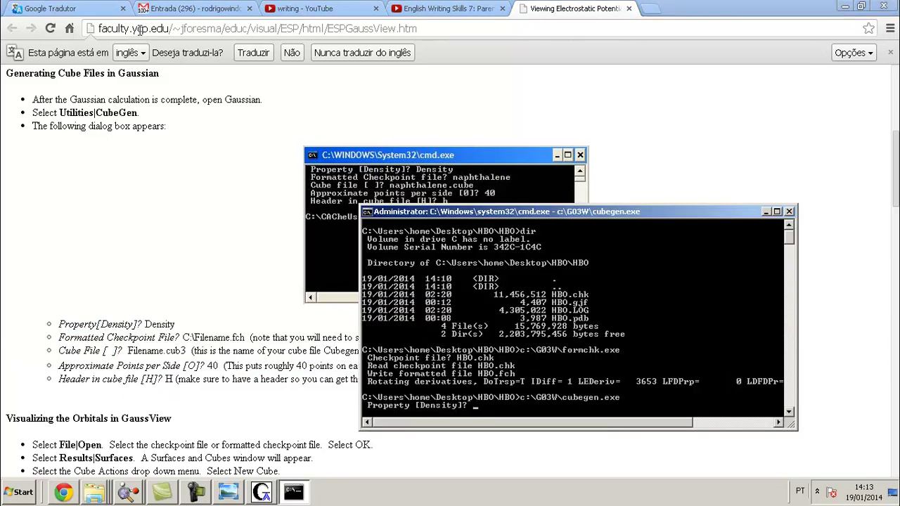
Answer cubegen with Density as the property and HBO.fch as the formatted checkpoint file.
{"action": "type", "text": "Density"}
{"action": "key", "text": "Return"}
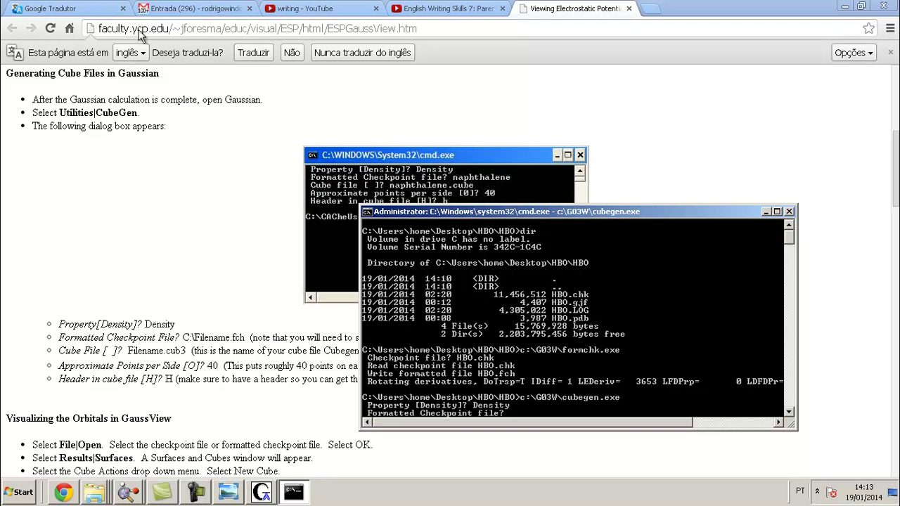
{"action": "type", "text": "HBO.fch"}
{"action": "key", "text": "Return"}
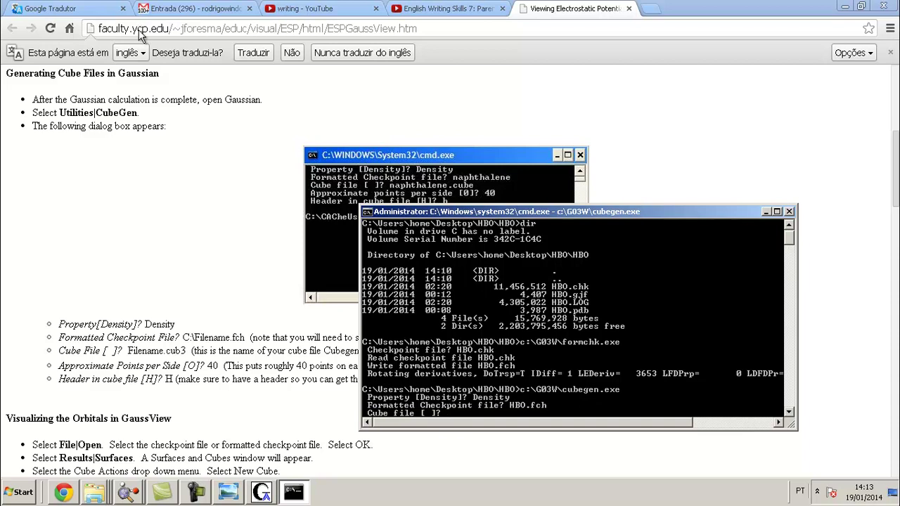
Move the command prompt aside to uncover the guide and name the cube file HBO.cub3.
{"action": "left_click_drag", "start_coordinate": [506, 211], "coordinate": [593, 209]}
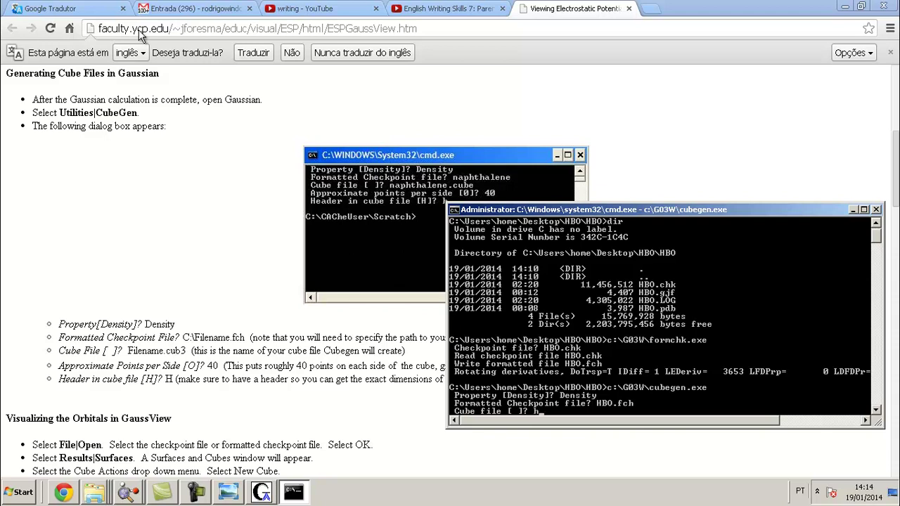
{"action": "type", "text": "HBO.cub3"}
{"action": "key", "text": "Return"}
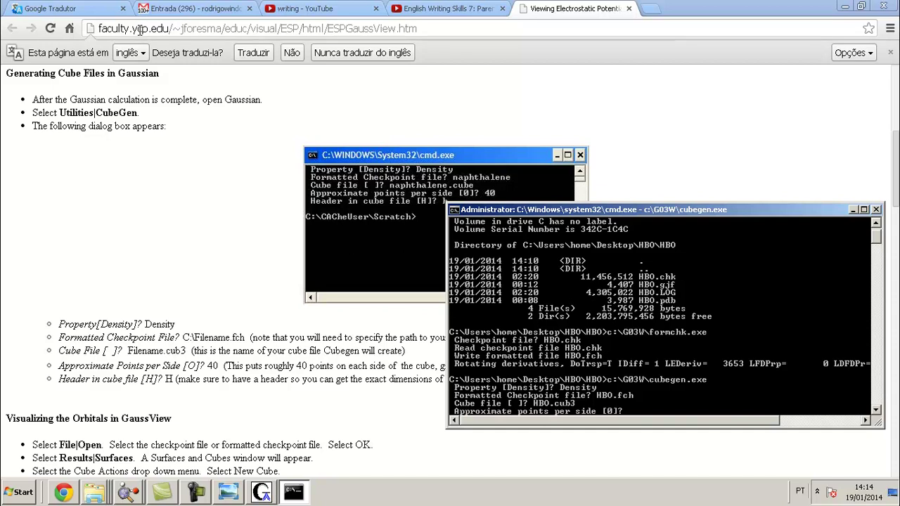
Set cubegen's approximate points per side to 40, repositioning the command prompt so the guide's instructions stay readable.
{"action": "type", "text": "40"}
{"action": "key", "text": "alt+space"}
{"action": "key", "text": "m"}
{"action": "key", "text": "Right"}
{"action": "key", "text": "Return"}
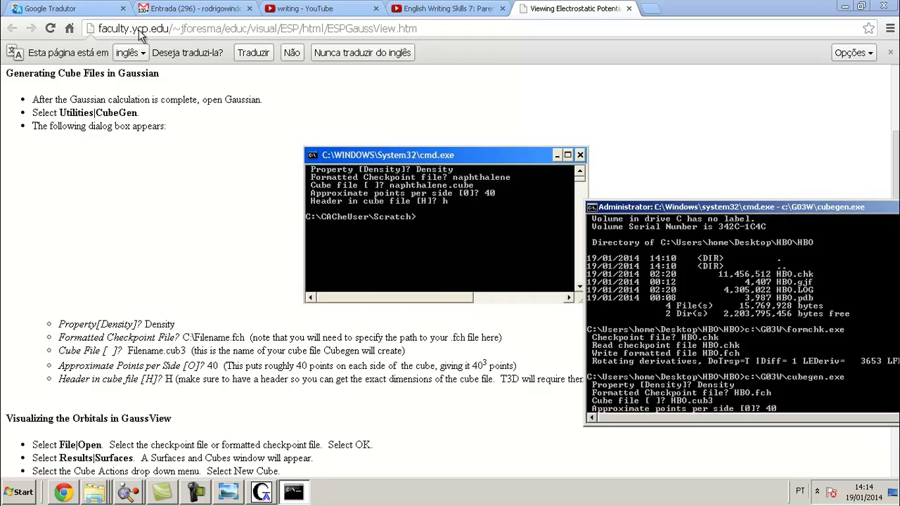
{"action": "key", "text": "alt+space"}
{"action": "key", "text": "m"}
{"action": "key", "text": "Left"}
{"action": "key", "text": "Up"}
{"action": "key", "text": "Return"}
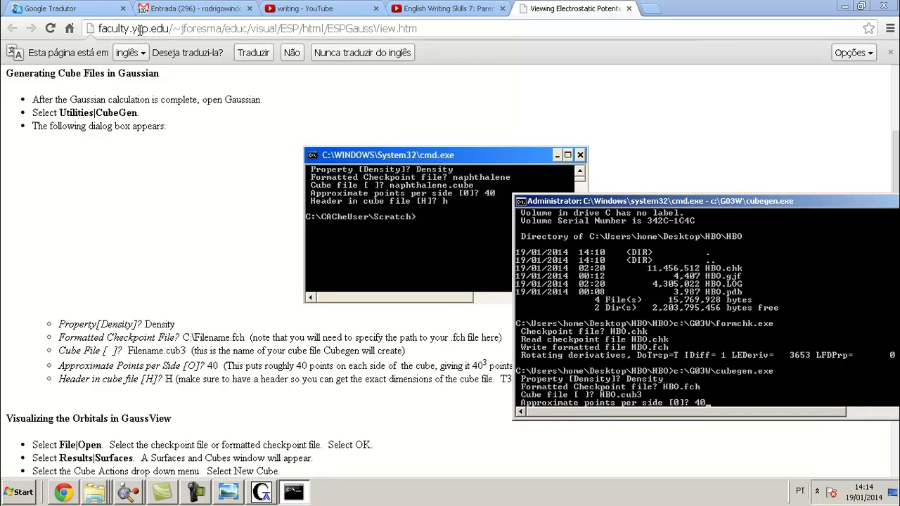
{"action": "key", "text": "Return"}
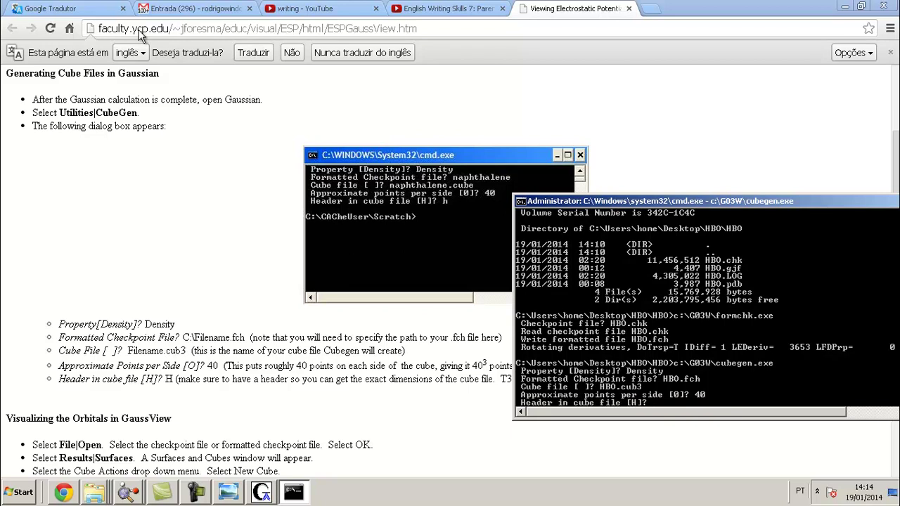
Answer H for the header in the cube file to generate it, and switch from the command prompt.
{"action": "type", "text": "H"}
{"action": "key", "text": "Return"}
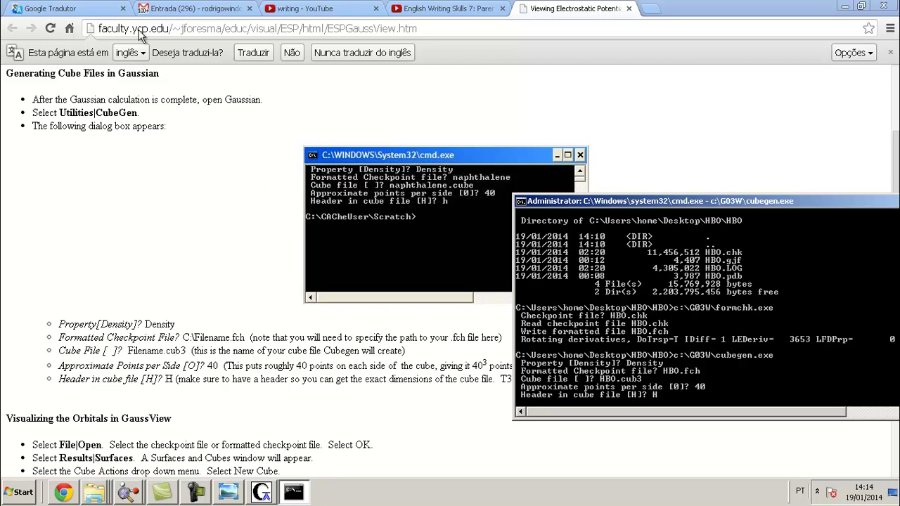
{"action": "key", "text": "alt+Tab"}
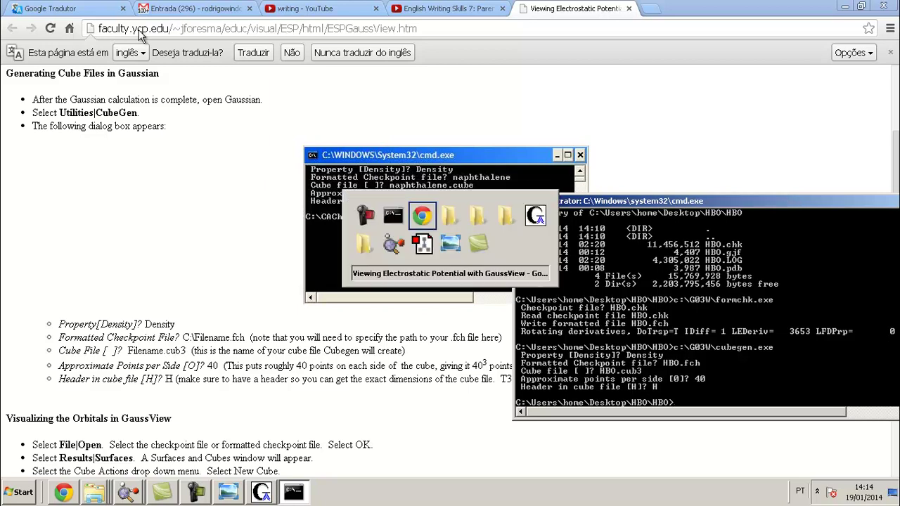
Check the HBO folder for the generated HBO.cub3 file, returning to the electrostatic potential guide in the browser.
{"action": "key", "text": "alt+Tab"}
{"action": "key", "text": "alt+Tab"}
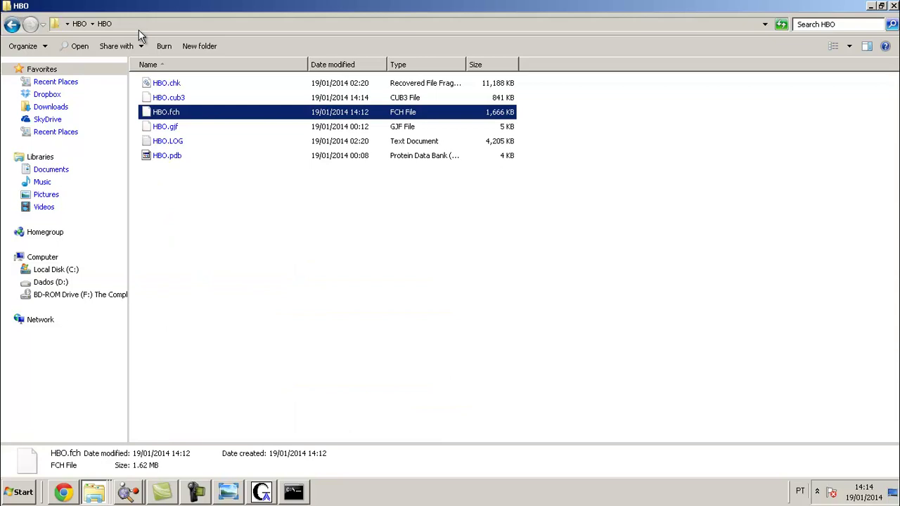
{"action": "key", "text": "Up"}
{"action": "key", "text": "alt+Tab"}
{"action": "key", "text": "alt+Tab"}
{"action": "key", "text": "alt+Tab"}
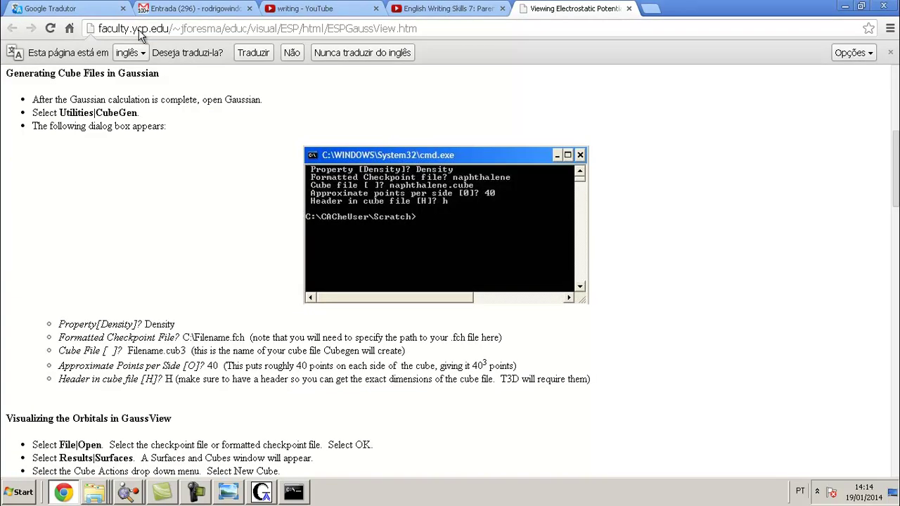
Read the guide's "Visualizing the Orbitals in GaussView" instructions on creating cubes and mapped surfaces.
{"action": "key", "text": "Down"}
{"action": "key", "text": "Down"}
{"action": "key", "text": "Down"}
{"action": "key", "text": "Down"}
{"action": "key", "text": "Down"}
{"action": "key", "text": "Down"}
{"action": "key", "text": "Down"}
{"action": "key", "text": "Down"}
{"action": "key", "text": "Down"}
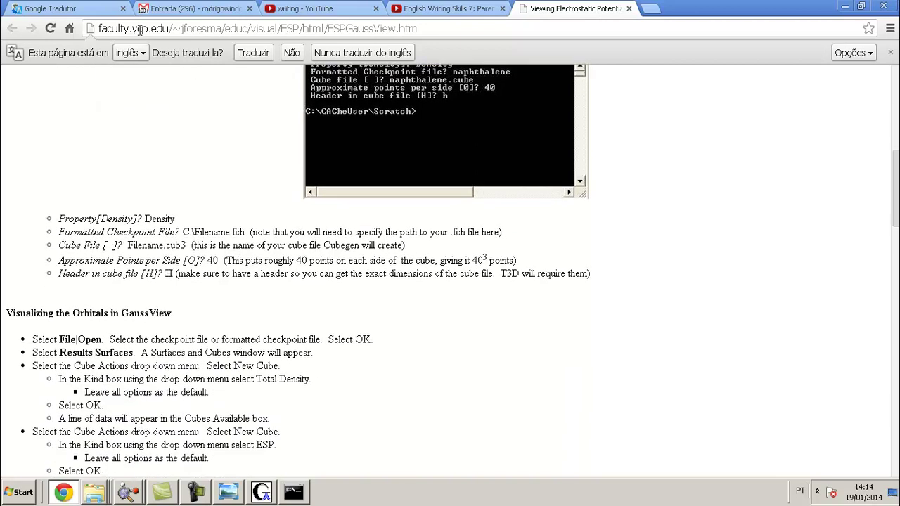
{"action": "key", "text": "Down"}
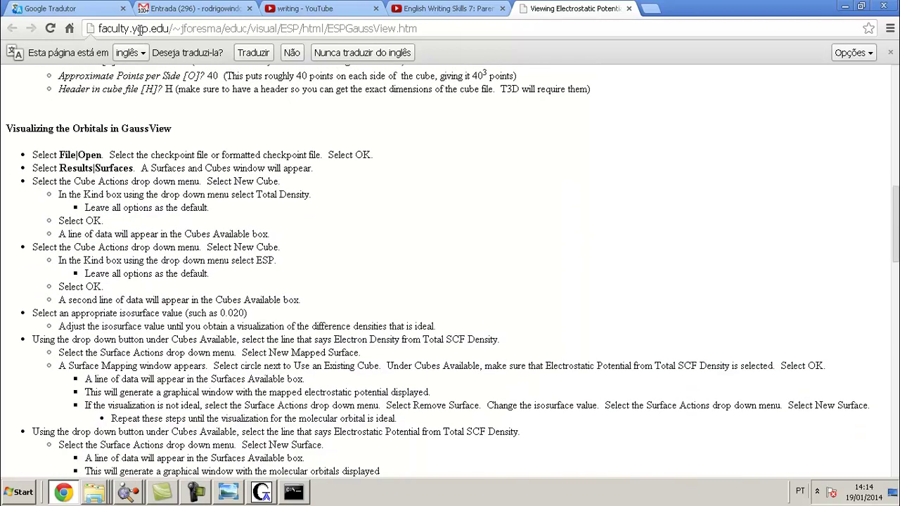
{"action": "key", "text": "shift+Down"}
{"action": "key", "text": "shift+Down"}
{"action": "key", "text": "shift+Down"}
{"action": "key", "text": "shift+Down"}
{"action": "key", "text": "shift+Down"}
{"action": "key", "text": "shift+Down"}
{"action": "key", "text": "shift+Down"}
{"action": "key", "text": "shift+Down"}
{"action": "key", "text": "shift+Down"}
{"action": "key", "text": "shift+Down"}
{"action": "key", "text": "shift+Down"}
{"action": "key", "text": "shift+Down"}
{"action": "key", "text": "shift+Down"}
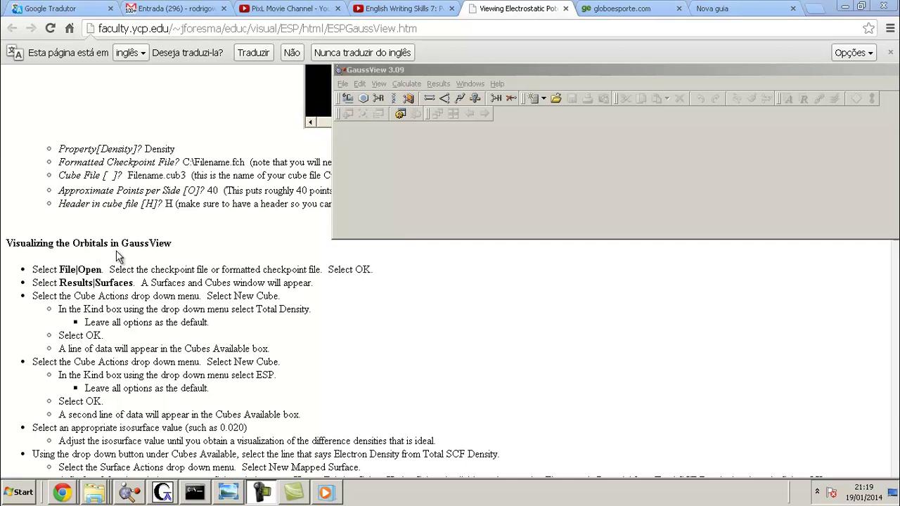
Switch to GaussView and open the checkpoint file HBO.chk from the HBO folder.
{"action": "left_click", "coordinate": [342, 85]}
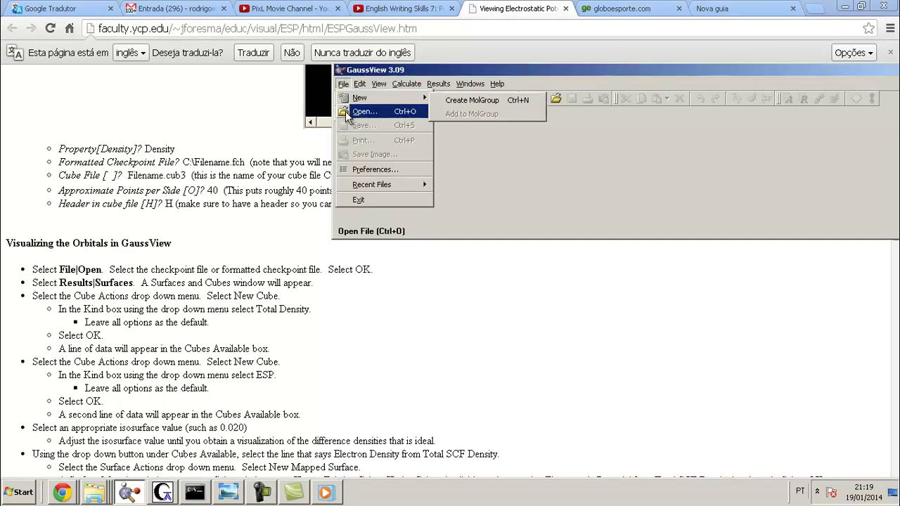
{"action": "left_click", "coordinate": [345, 111]}
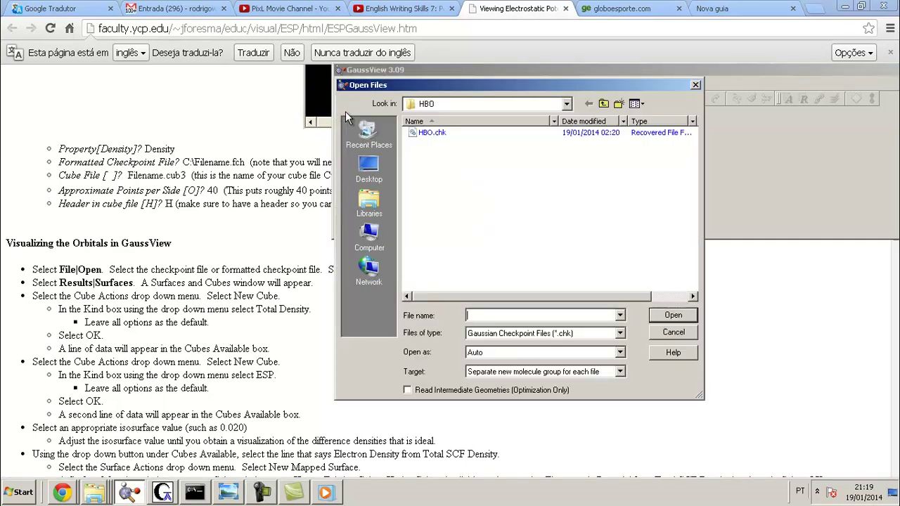
{"action": "double_click", "coordinate": [437, 133]}
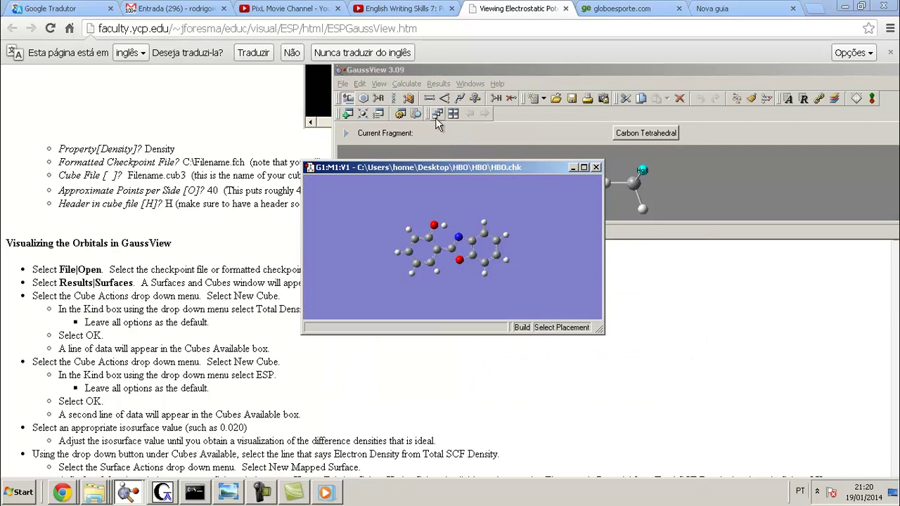
Open the molecule's Surfaces and Cubes results and generate a new HOMO molecular orbital cube with the Coarse grid.
{"action": "left_click", "coordinate": [383, 86]}
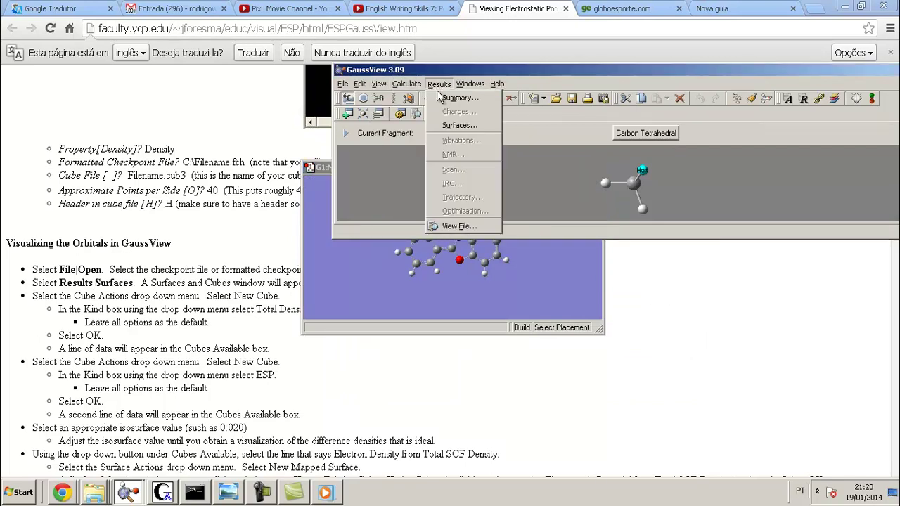
{"action": "left_click", "coordinate": [455, 126]}
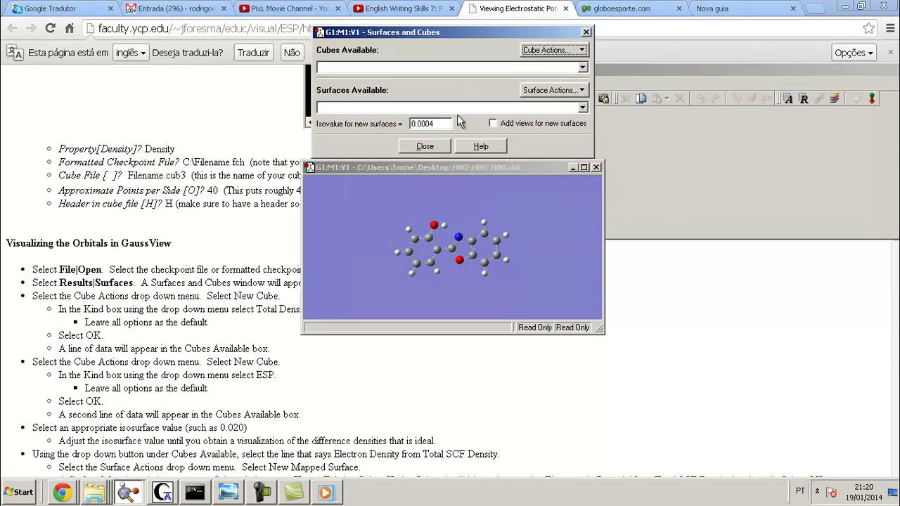
{"action": "left_click", "coordinate": [542, 52]}
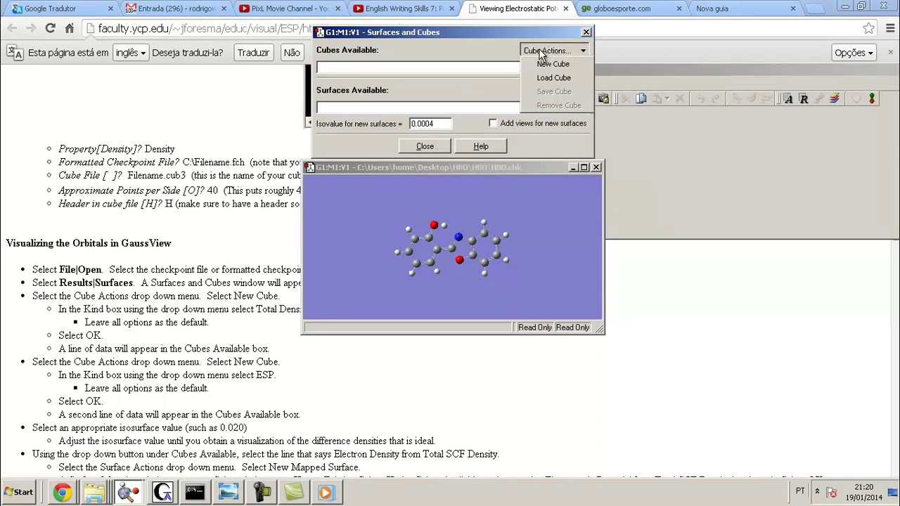
{"action": "left_click", "coordinate": [552, 66]}
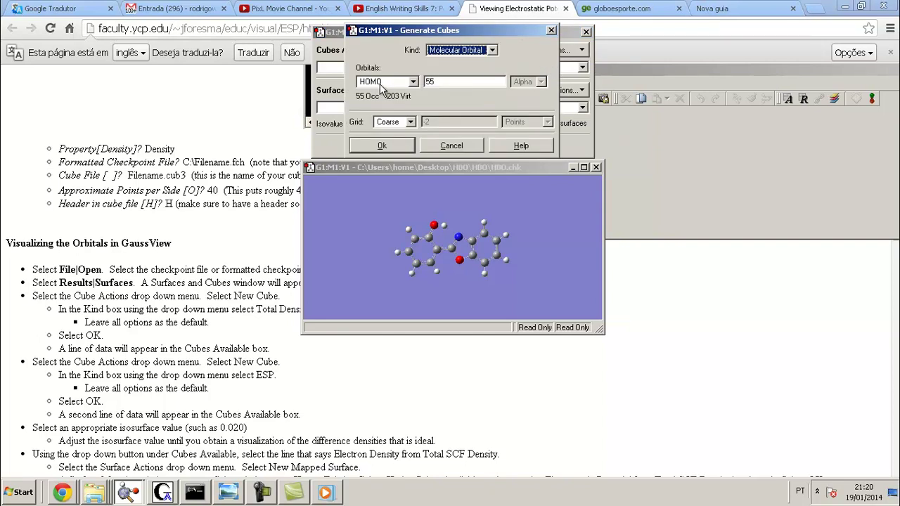
{"action": "left_click", "coordinate": [380, 82]}
{"action": "left_click", "coordinate": [380, 85]}
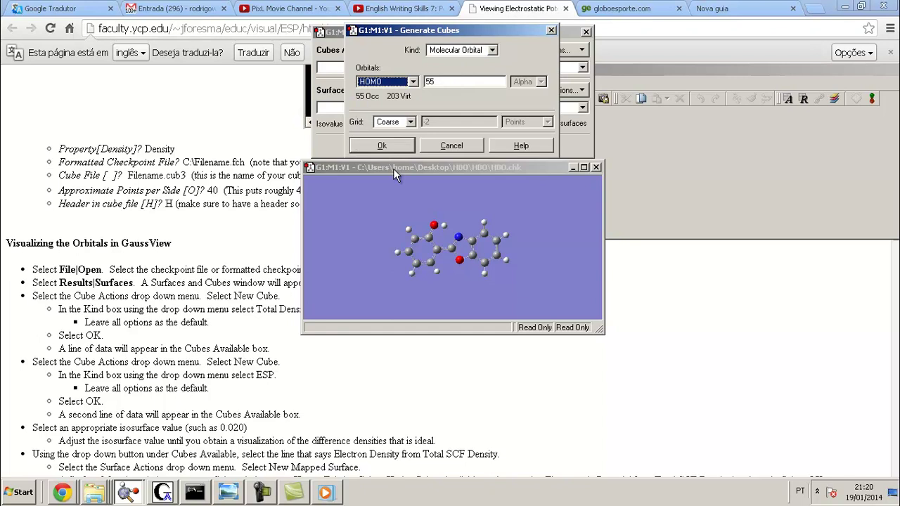
{"action": "left_click", "coordinate": [393, 147]}
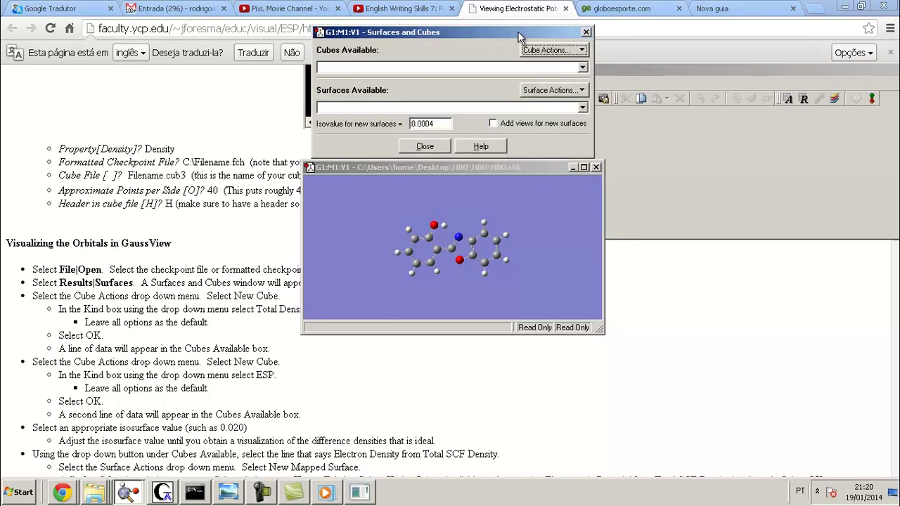
Generate two further HOMO molecular orbital cubes with the Coarse grid.
{"action": "left_click", "coordinate": [582, 67]}
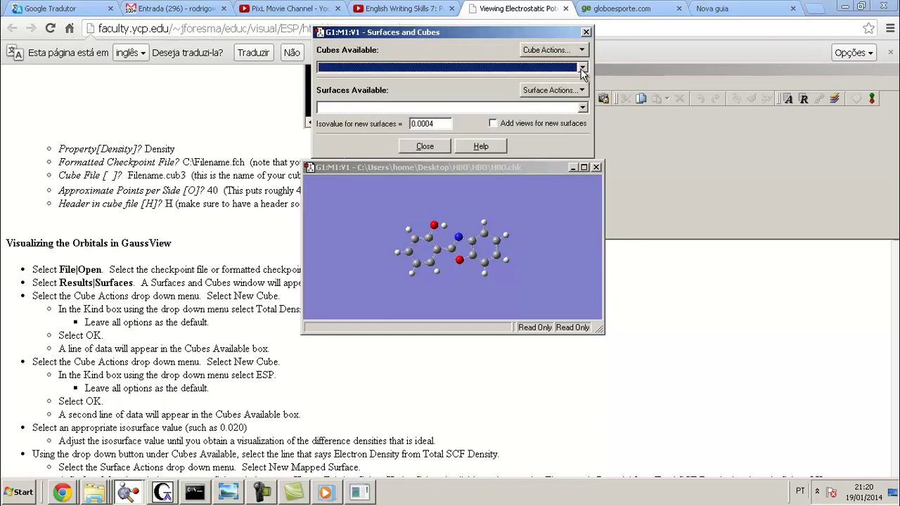
{"action": "left_click", "coordinate": [559, 52]}
{"action": "left_click", "coordinate": [543, 63]}
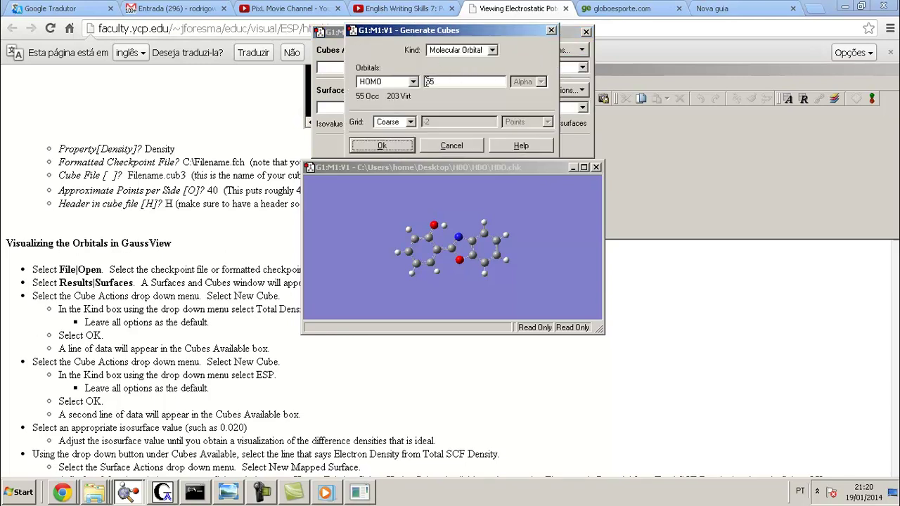
{"action": "left_click", "coordinate": [388, 146]}
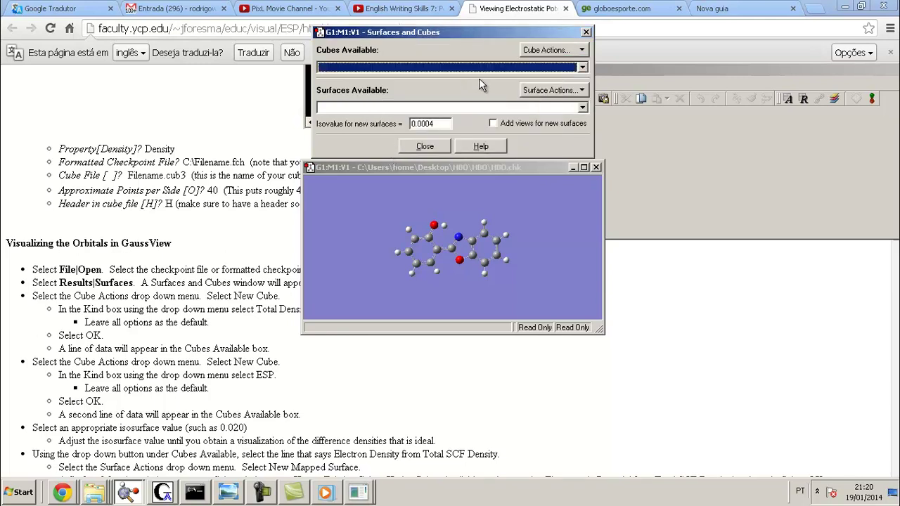
{"action": "left_click", "coordinate": [577, 51]}
{"action": "left_click", "coordinate": [563, 63]}
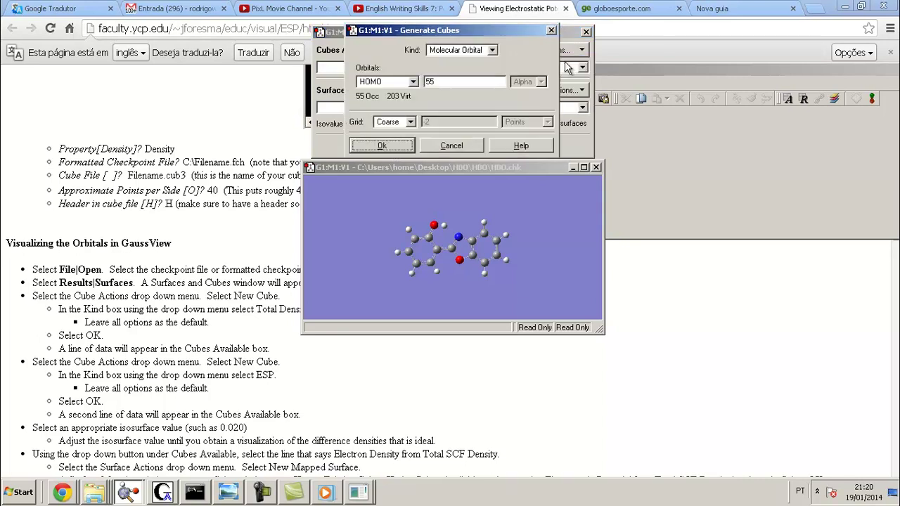
{"action": "left_click", "coordinate": [481, 53]}
{"action": "left_click", "coordinate": [482, 53]}
{"action": "left_click", "coordinate": [405, 82]}
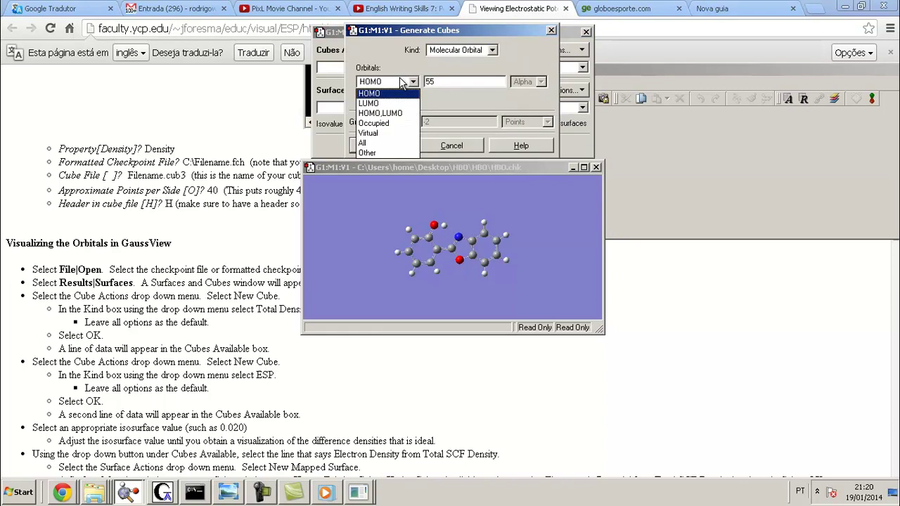
{"action": "left_click", "coordinate": [402, 82]}
{"action": "left_click", "coordinate": [382, 146]}
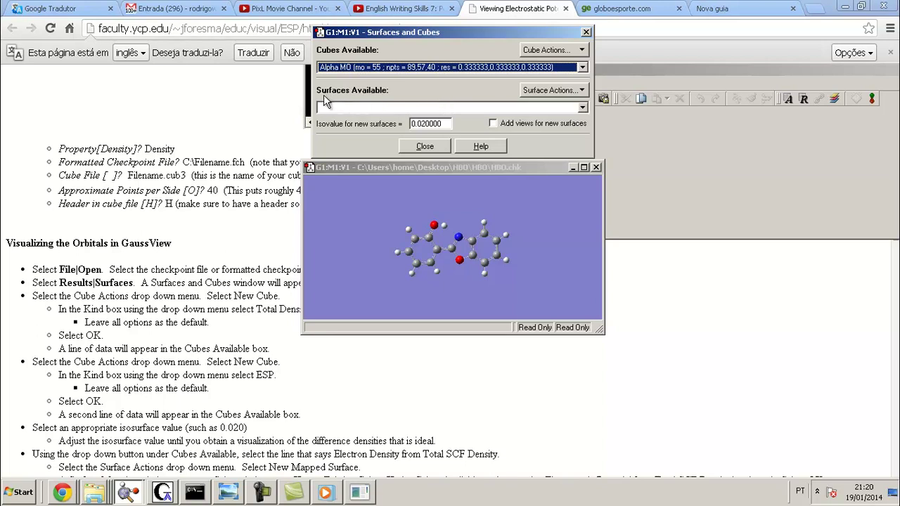
Create a new surface from the HOMO cube at an isovalue of 0.020000.
{"action": "left_click", "coordinate": [576, 90]}
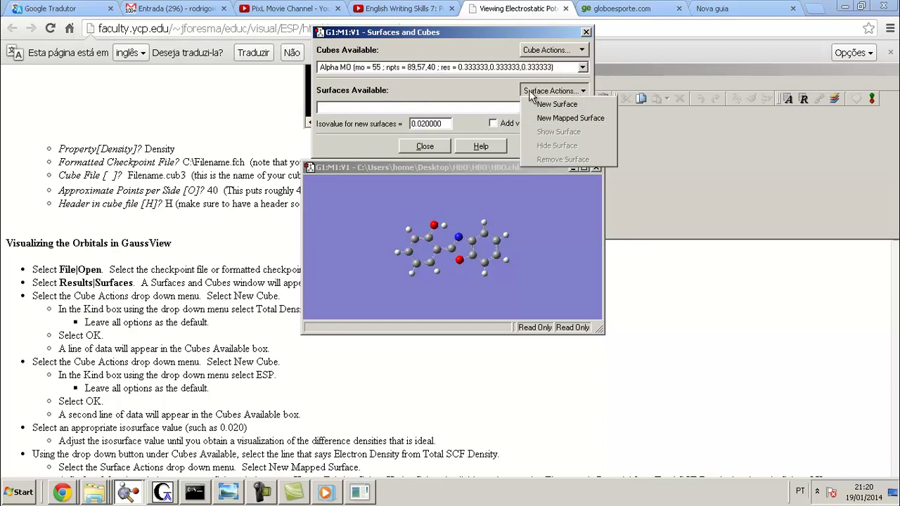
{"action": "left_click", "coordinate": [553, 105]}
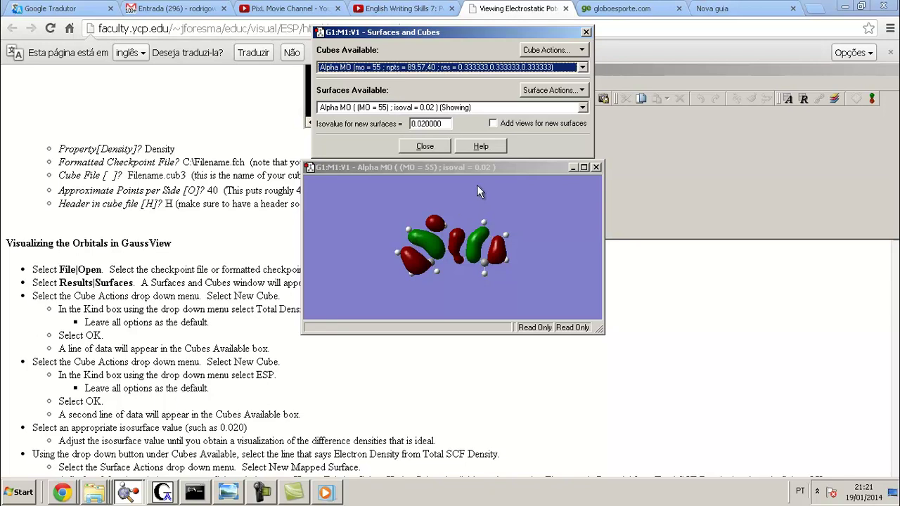
Generate a new molecular orbital cube for the LUMO, orbital 56, with the Coarse grid.
{"action": "left_click", "coordinate": [542, 52]}
{"action": "left_click", "coordinate": [551, 65]}
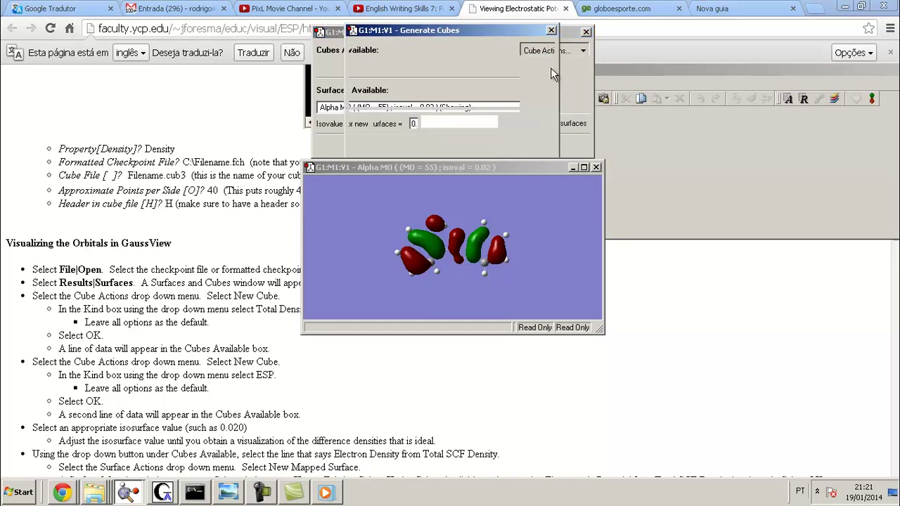
{"action": "left_click", "coordinate": [387, 82]}
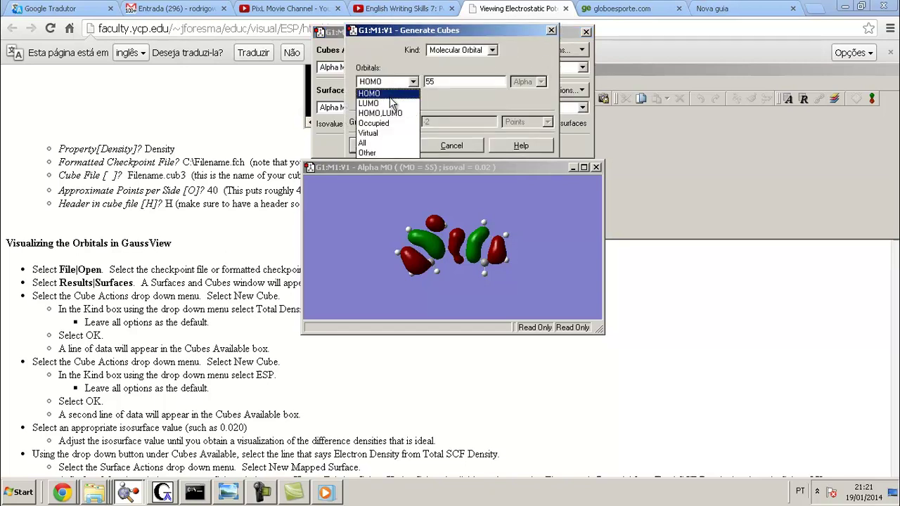
{"action": "left_click", "coordinate": [390, 102]}
{"action": "left_click", "coordinate": [404, 83]}
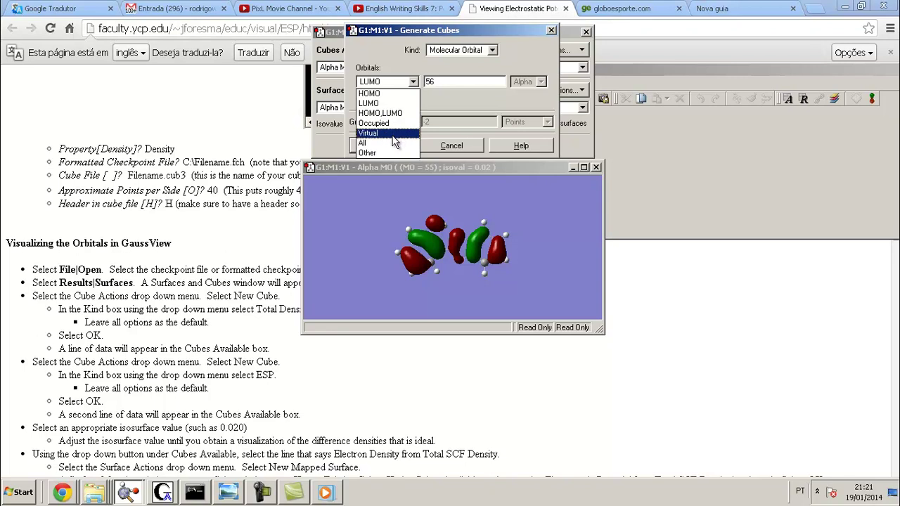
{"action": "left_click", "coordinate": [383, 102]}
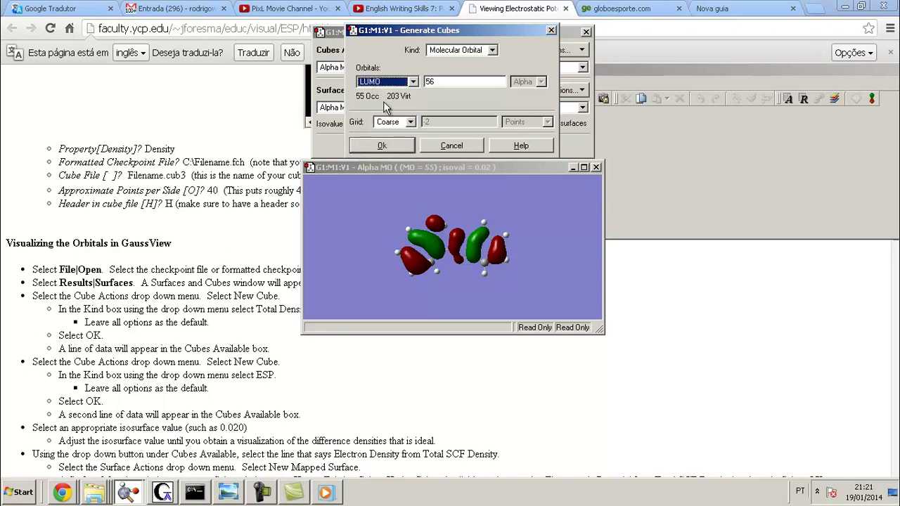
{"action": "left_click", "coordinate": [383, 145]}
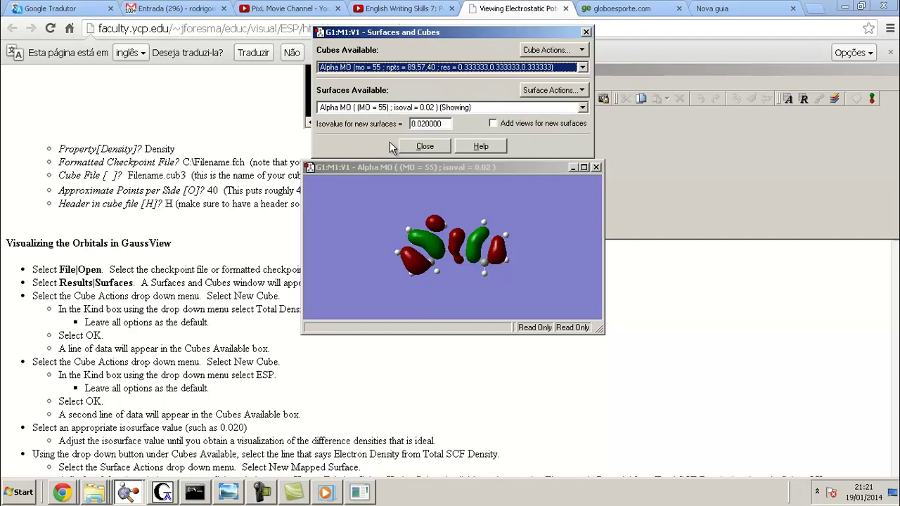
Remove the duplicate HOMO cubes from the available cubes, leaving a single one.
{"action": "left_click", "coordinate": [376, 67]}
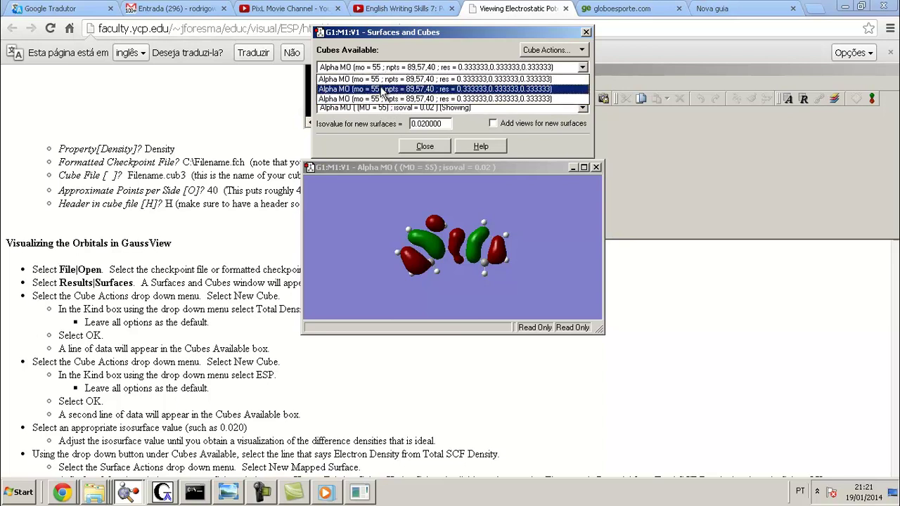
{"action": "left_click", "coordinate": [394, 79]}
{"action": "left_click", "coordinate": [547, 50]}
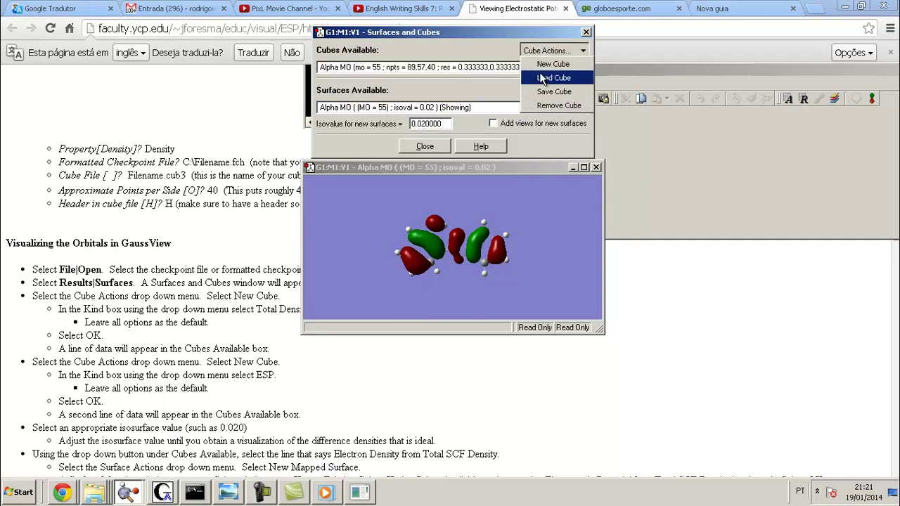
{"action": "left_click", "coordinate": [547, 94]}
{"action": "left_click", "coordinate": [542, 53]}
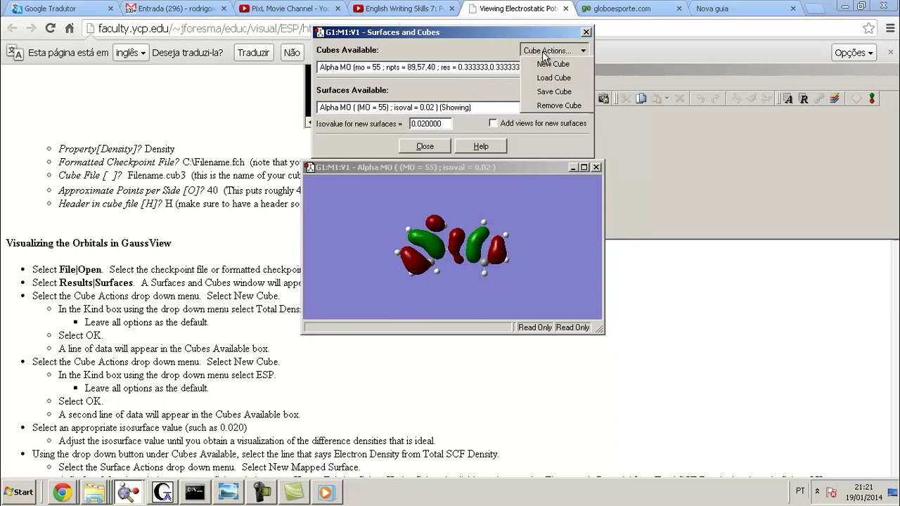
{"action": "left_click", "coordinate": [550, 113]}
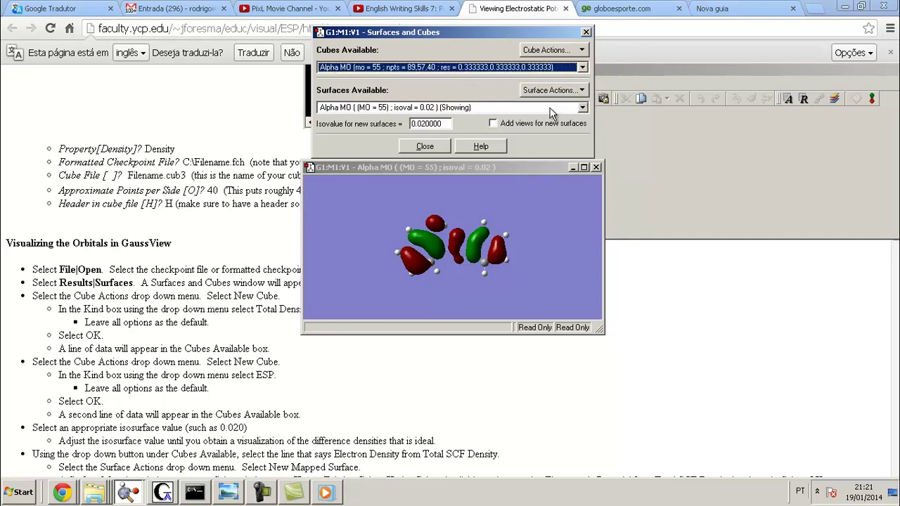
{"action": "left_click", "coordinate": [528, 67]}
{"action": "left_click", "coordinate": [537, 54]}
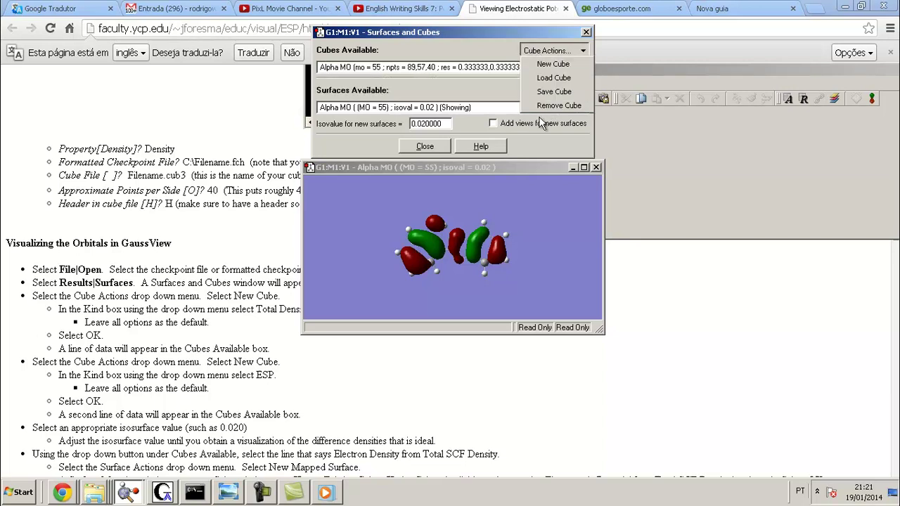
{"action": "left_click", "coordinate": [545, 111]}
Generate the LUMO molecular orbital cube once more, keeping orbital 56 and the Coarse grid.
{"action": "left_click", "coordinate": [539, 56]}
{"action": "left_click", "coordinate": [540, 62]}
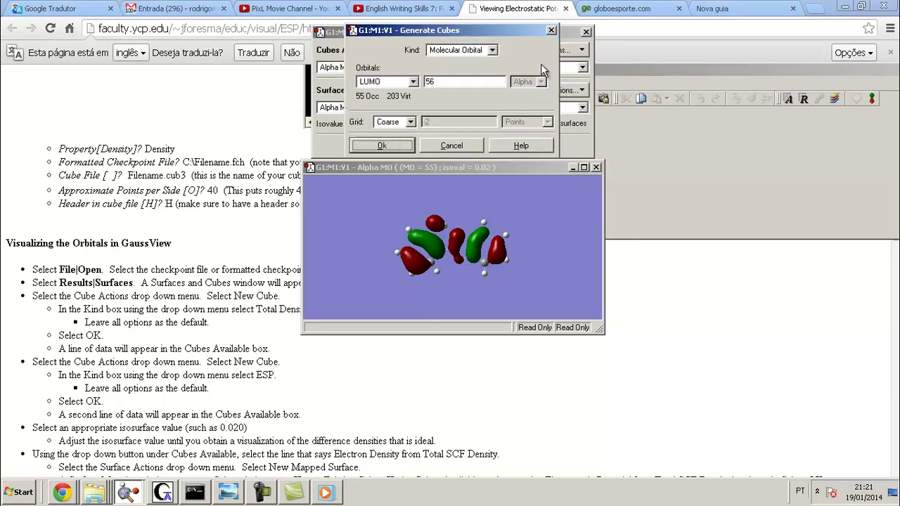
{"action": "left_click", "coordinate": [395, 146]}
{"action": "left_click", "coordinate": [412, 68]}
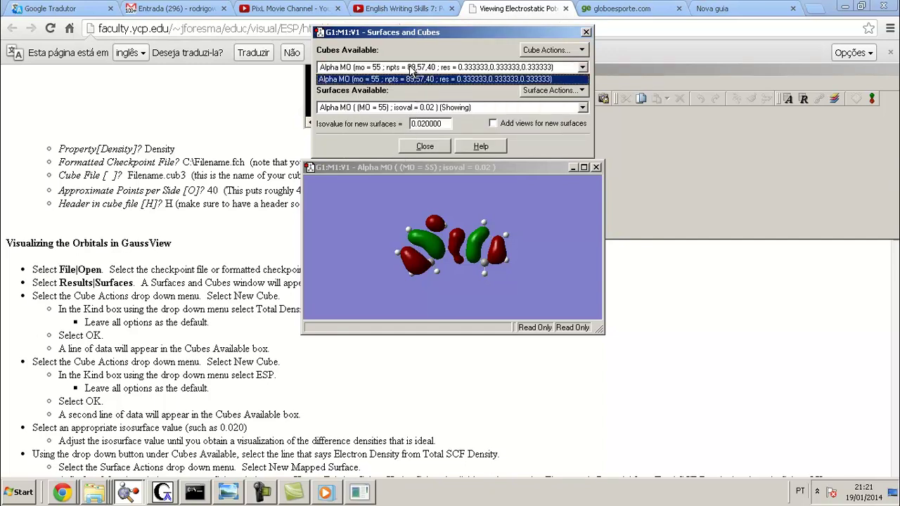
{"action": "left_click", "coordinate": [410, 70]}
{"action": "left_click", "coordinate": [532, 53]}
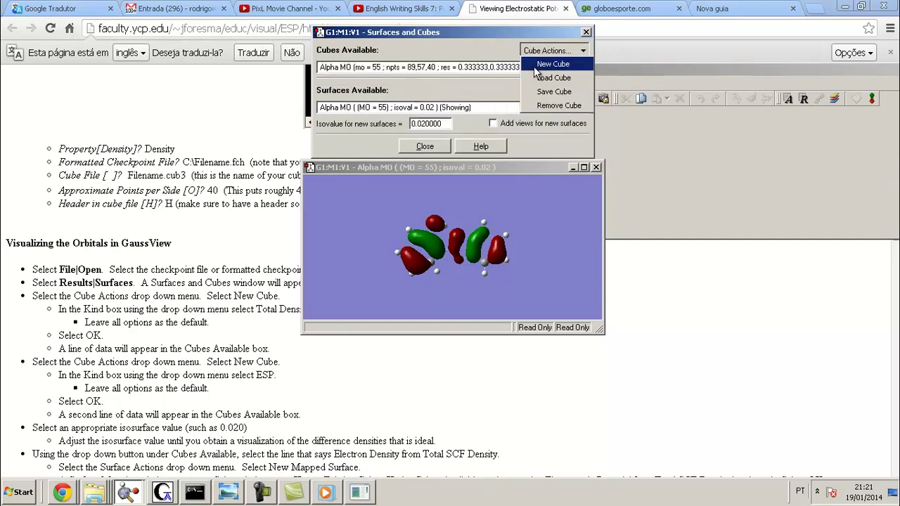
{"action": "left_click", "coordinate": [548, 64]}
{"action": "left_click_drag", "start_coordinate": [475, 31], "coordinate": [640, 76]}
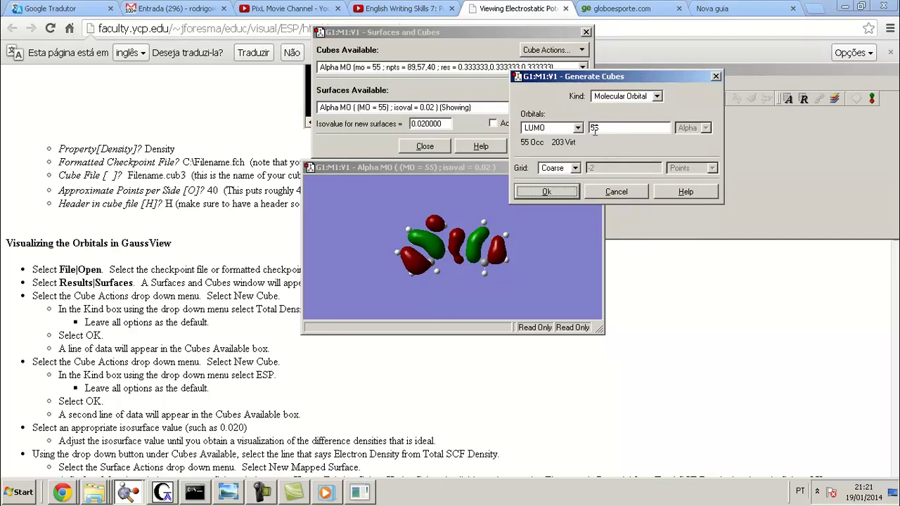
{"action": "left_click", "coordinate": [605, 194]}
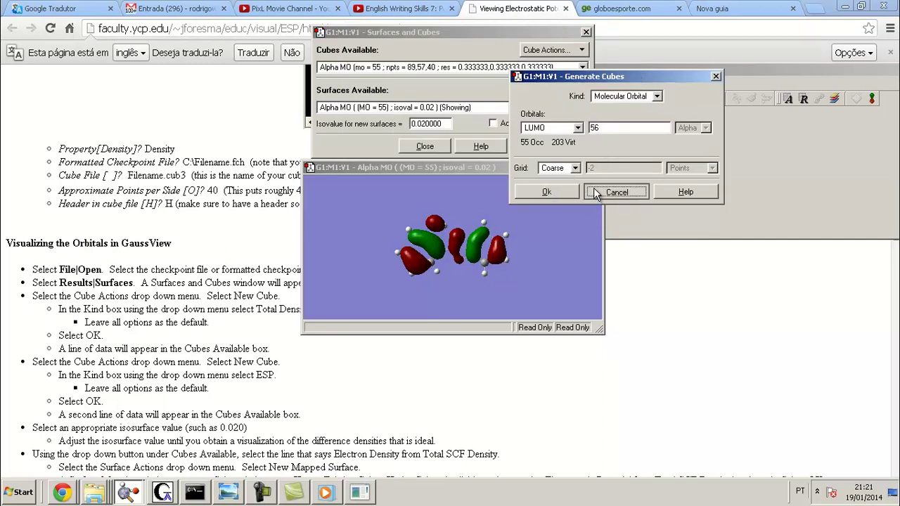
Generate another LUMO molecular orbital cube for orbital 56 with the Coarse grid.
{"action": "left_click", "coordinate": [539, 68]}
{"action": "left_click", "coordinate": [539, 78]}
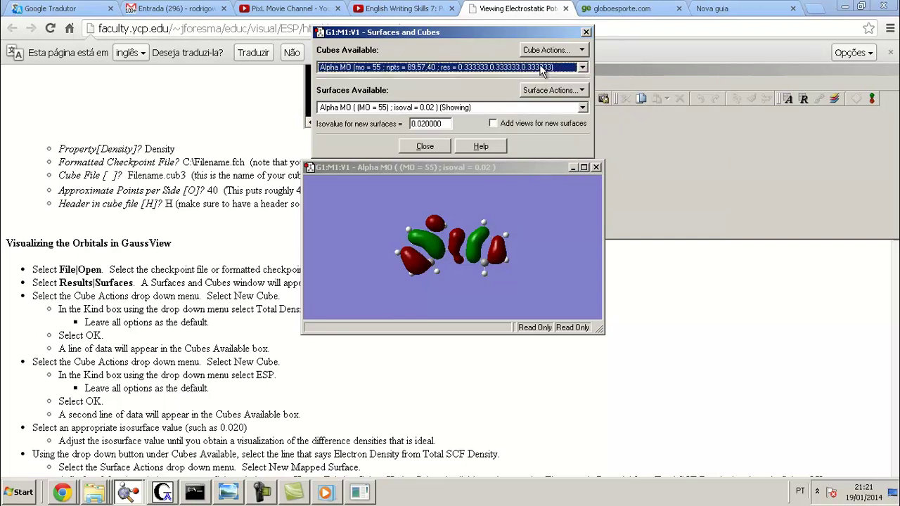
{"action": "left_click", "coordinate": [545, 49]}
{"action": "left_click", "coordinate": [545, 62]}
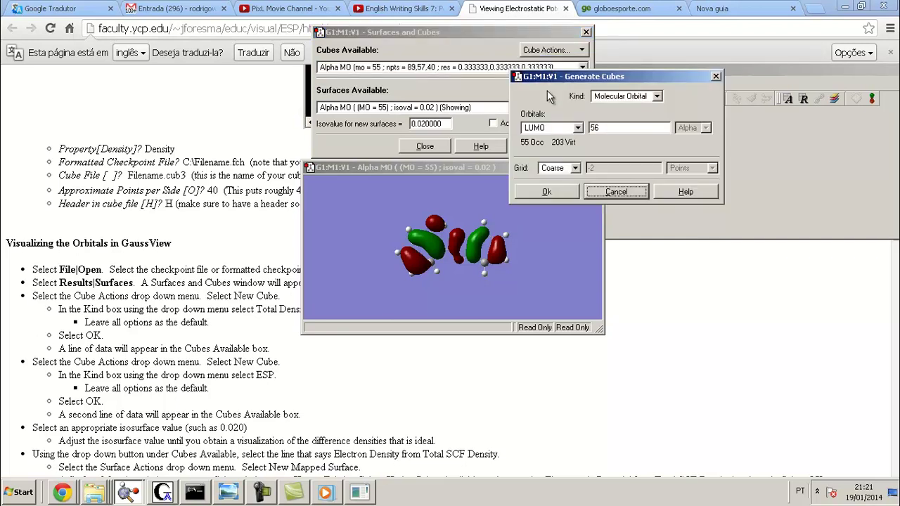
{"action": "left_click", "coordinate": [556, 191]}
{"action": "left_click", "coordinate": [496, 68]}
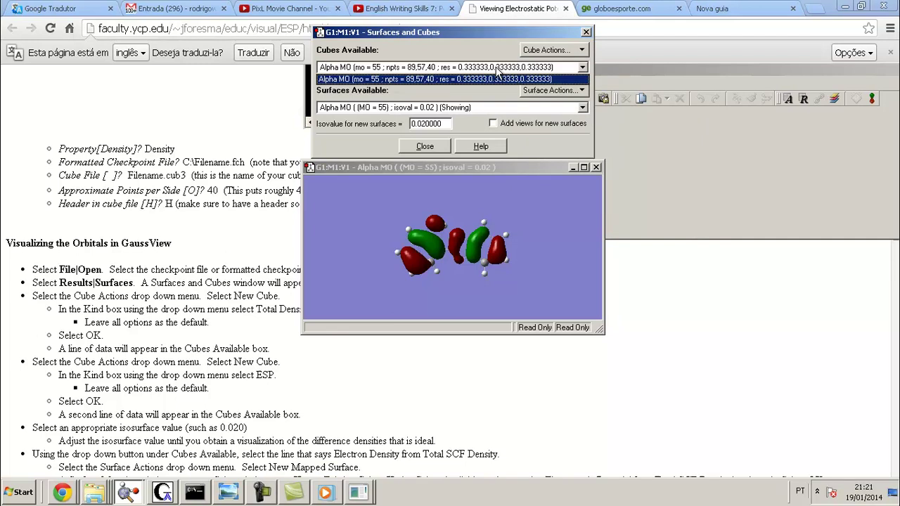
{"action": "left_click", "coordinate": [496, 71]}
{"action": "left_click", "coordinate": [532, 51]}
{"action": "left_click", "coordinate": [538, 63]}
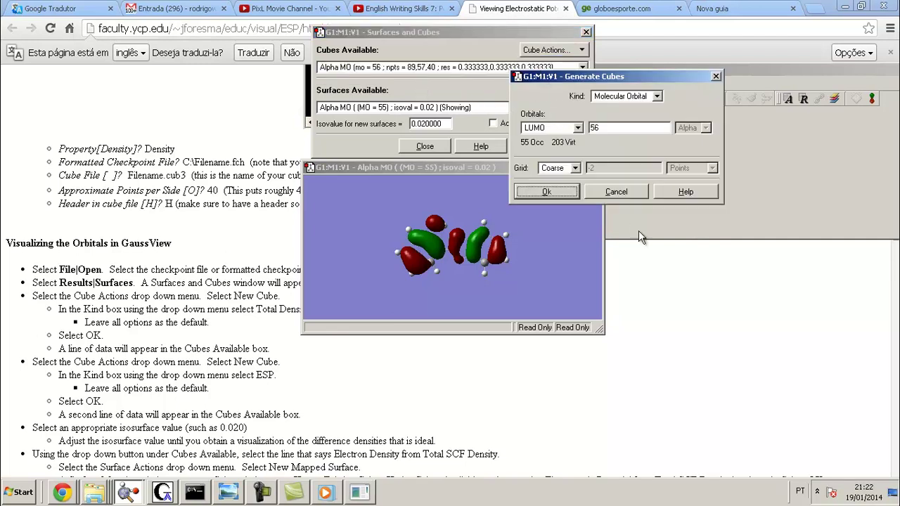
{"action": "left_click", "coordinate": [627, 196]}
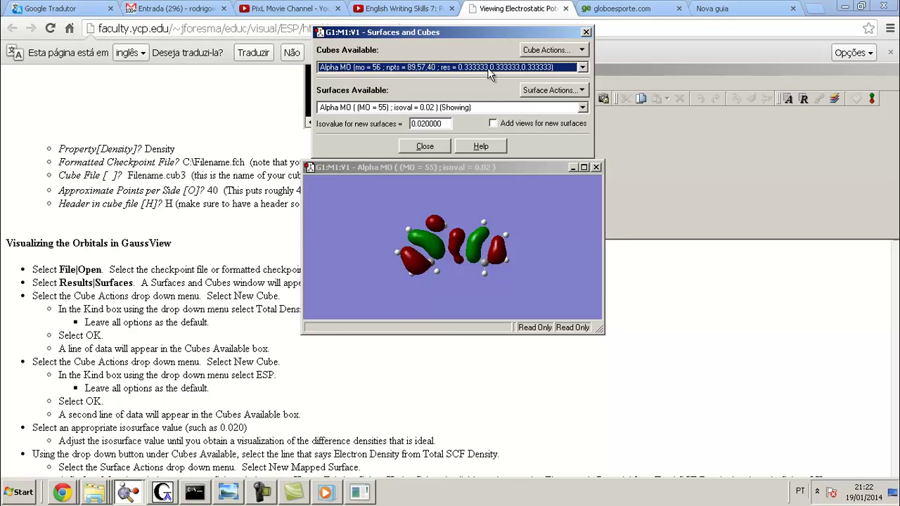
Create a new surface from the LUMO cube, orbital 56, at an isovalue of 0.020000.
{"action": "left_click", "coordinate": [402, 66]}
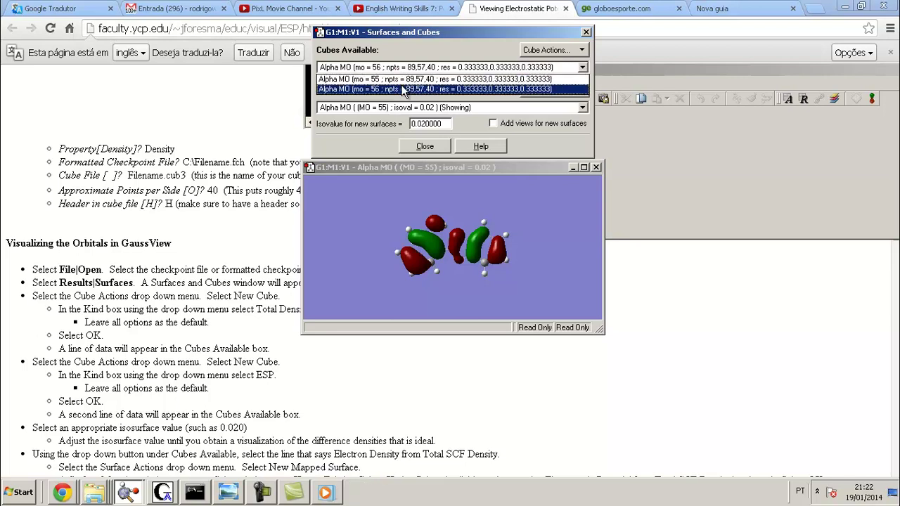
{"action": "left_click", "coordinate": [404, 89]}
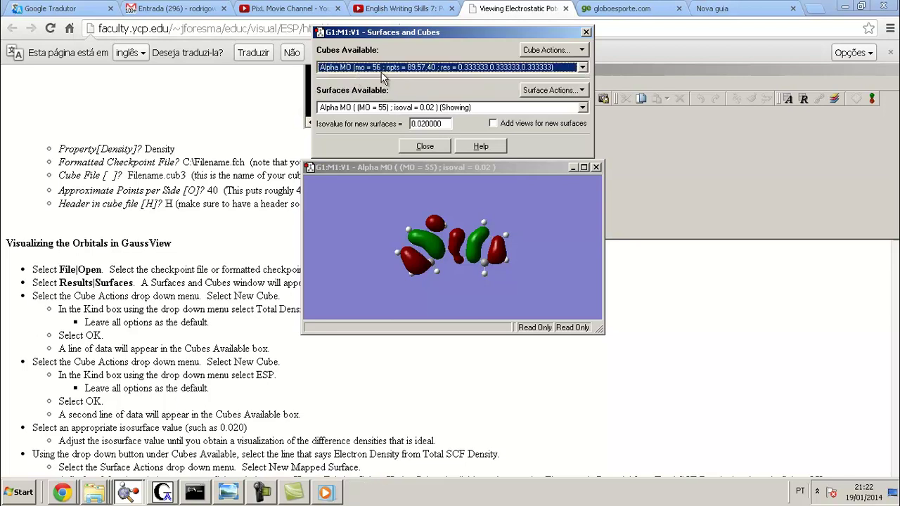
{"action": "left_click", "coordinate": [558, 90]}
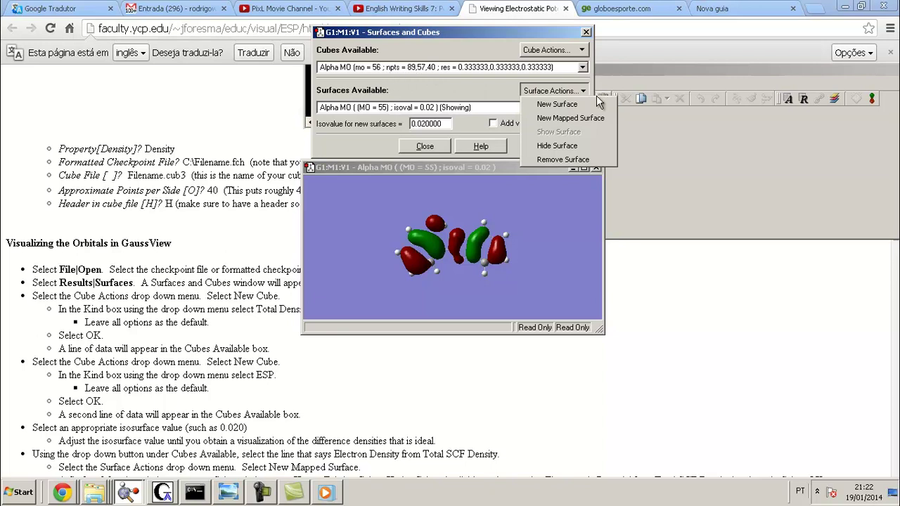
{"action": "left_click", "coordinate": [575, 103]}
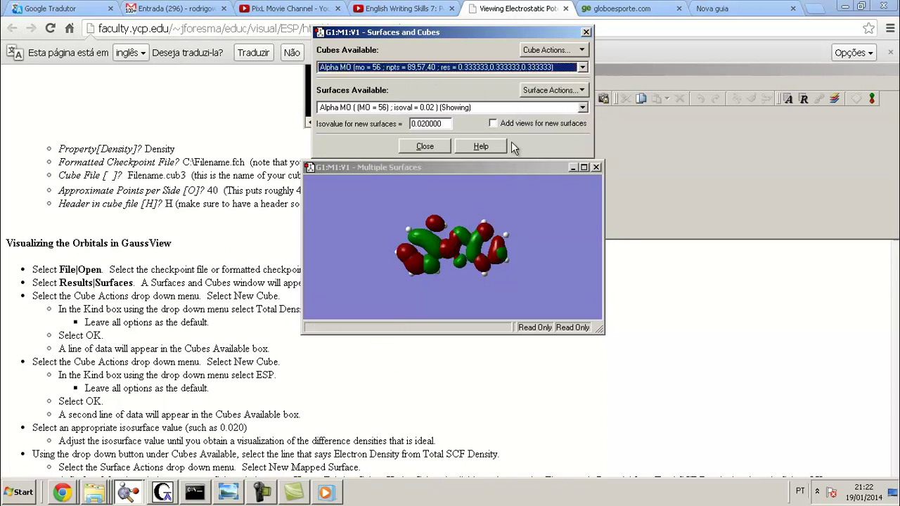
Remove the HOMO surface, MO 55, from the available surfaces so only the LUMO surface is displayed.
{"action": "left_click", "coordinate": [507, 107]}
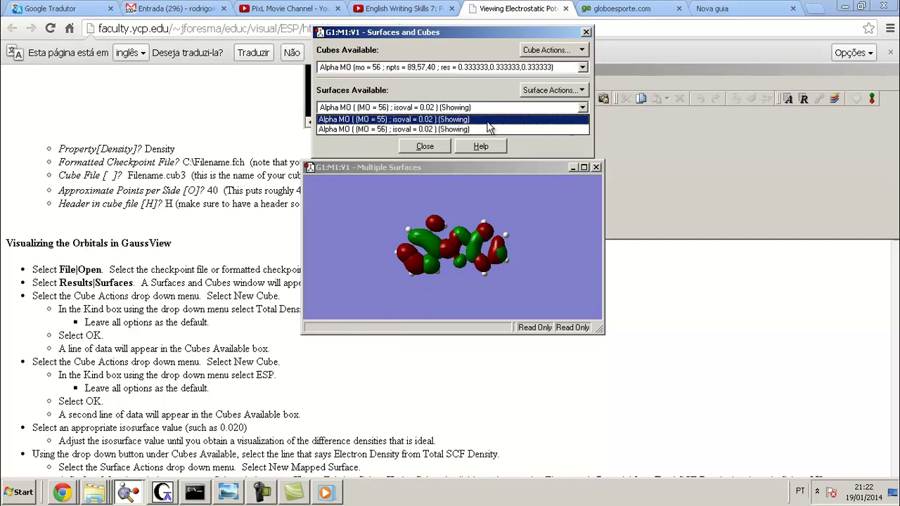
{"action": "left_click", "coordinate": [485, 120]}
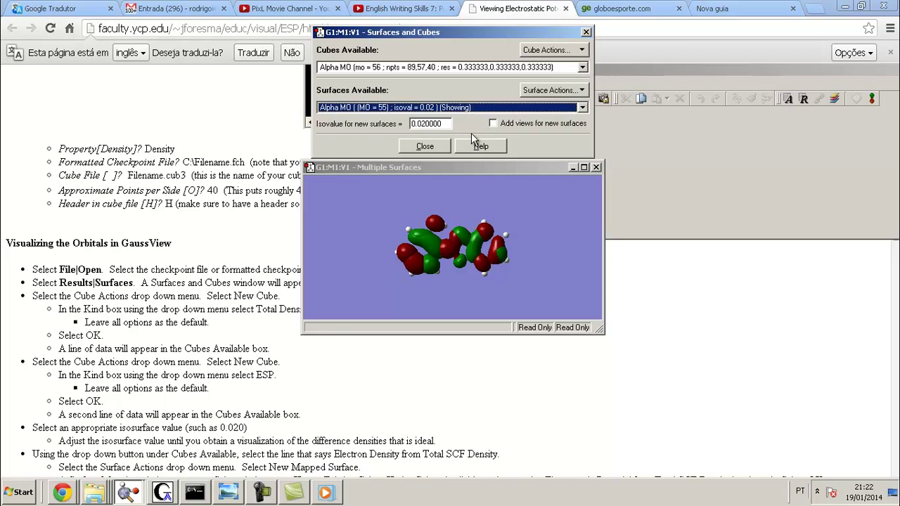
{"action": "left_click", "coordinate": [555, 90]}
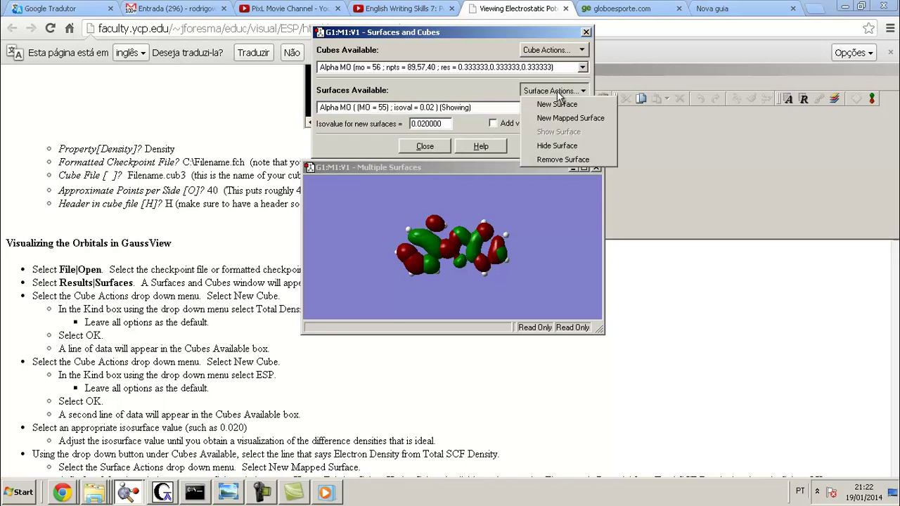
{"action": "left_click", "coordinate": [563, 159]}
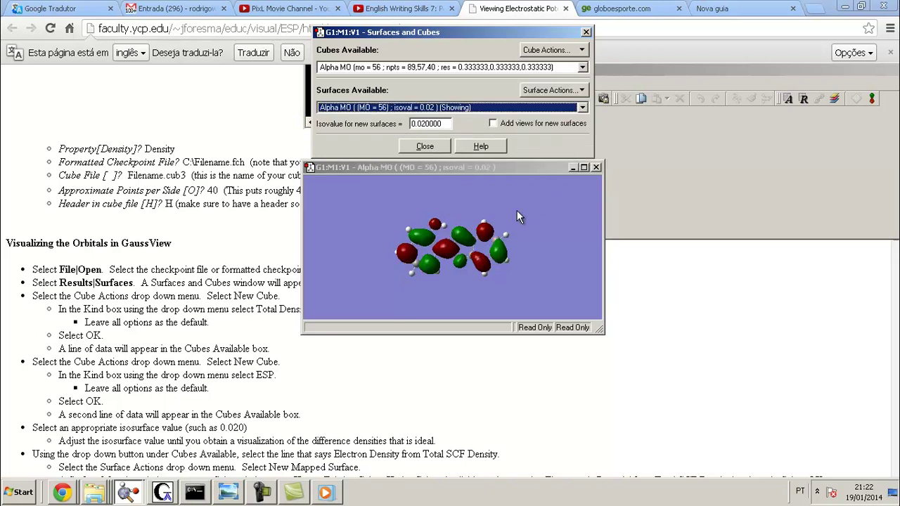
{"action": "left_click", "coordinate": [542, 107]}
Generate a Total Density cube using the SCF density matrix and the Coarse grid.
{"action": "left_click", "coordinate": [543, 51]}
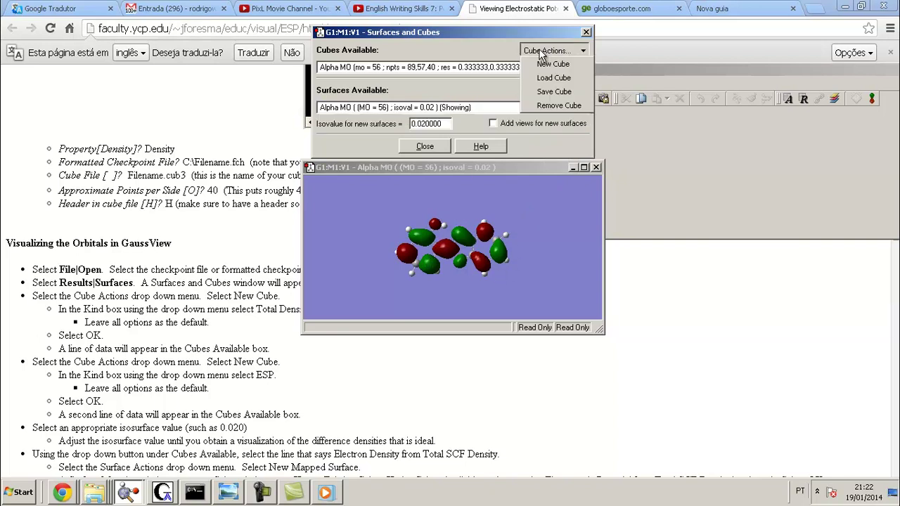
{"action": "left_click", "coordinate": [543, 63]}
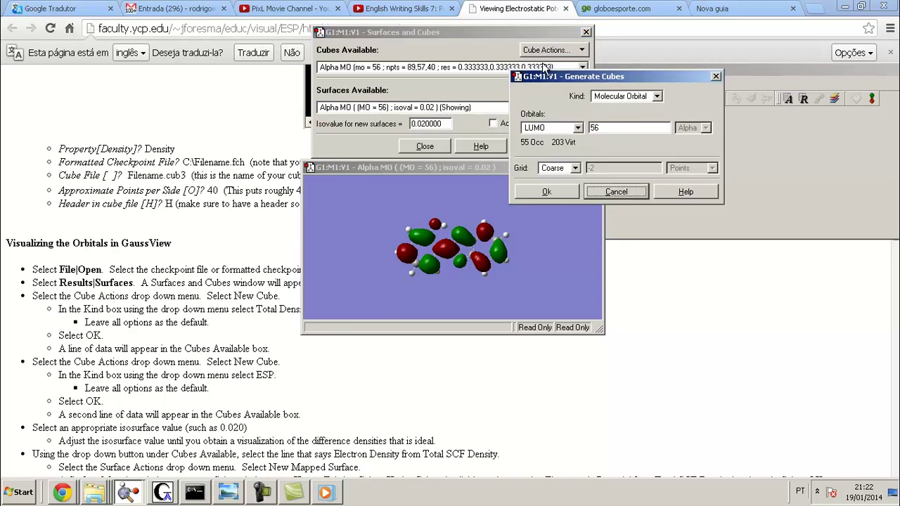
{"action": "left_click", "coordinate": [622, 97]}
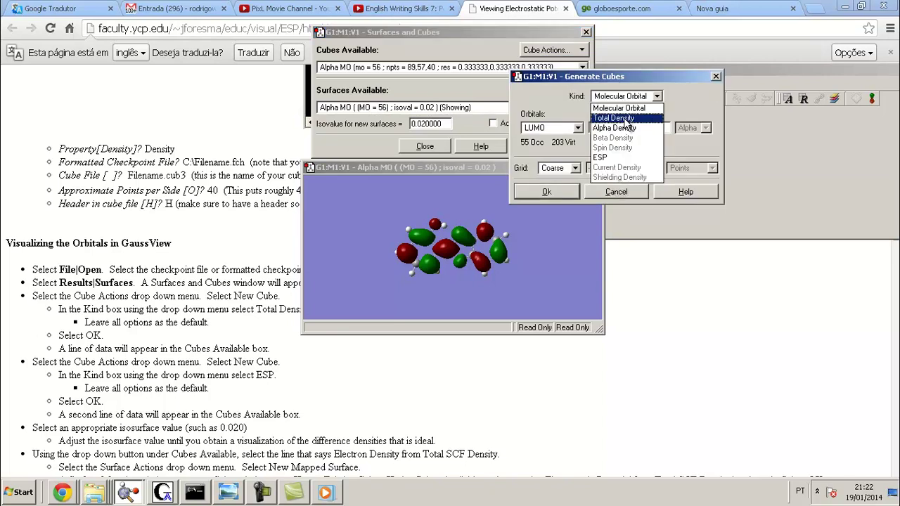
{"action": "left_click", "coordinate": [619, 119]}
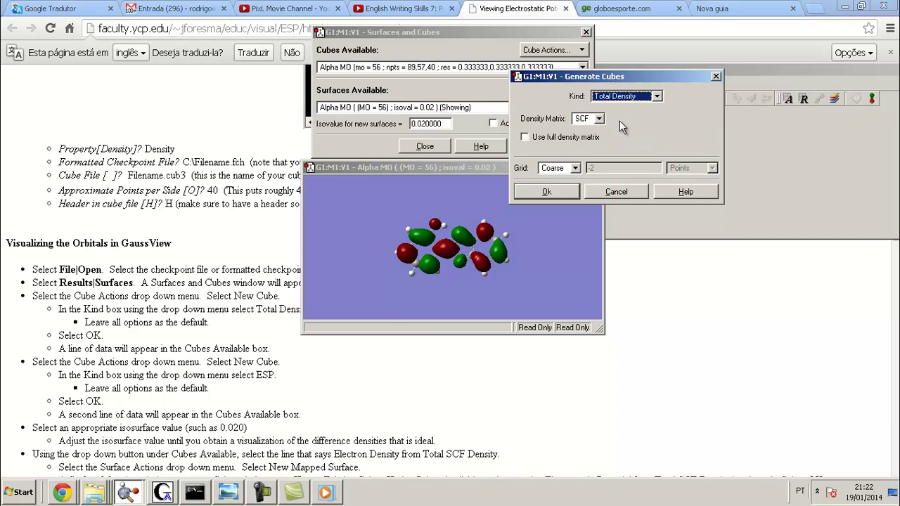
{"action": "left_click", "coordinate": [547, 191]}
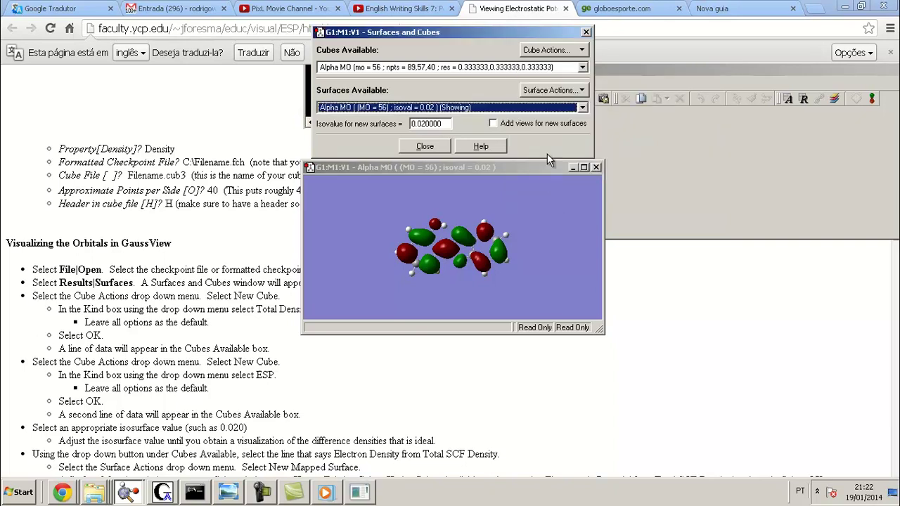
Remove all the HOMO and LUMO molecular orbital cubes from the available cubes.
{"action": "left_click", "coordinate": [425, 69]}
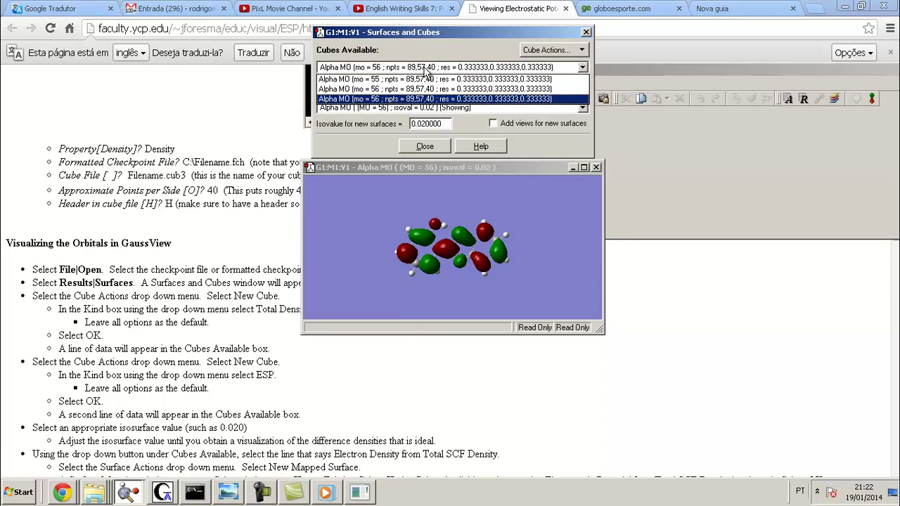
{"action": "left_click", "coordinate": [426, 69]}
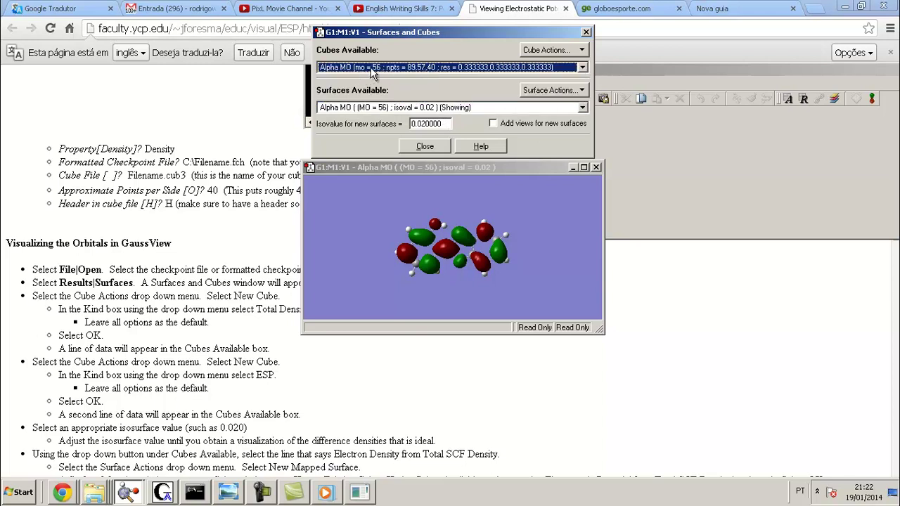
{"action": "left_click", "coordinate": [541, 50]}
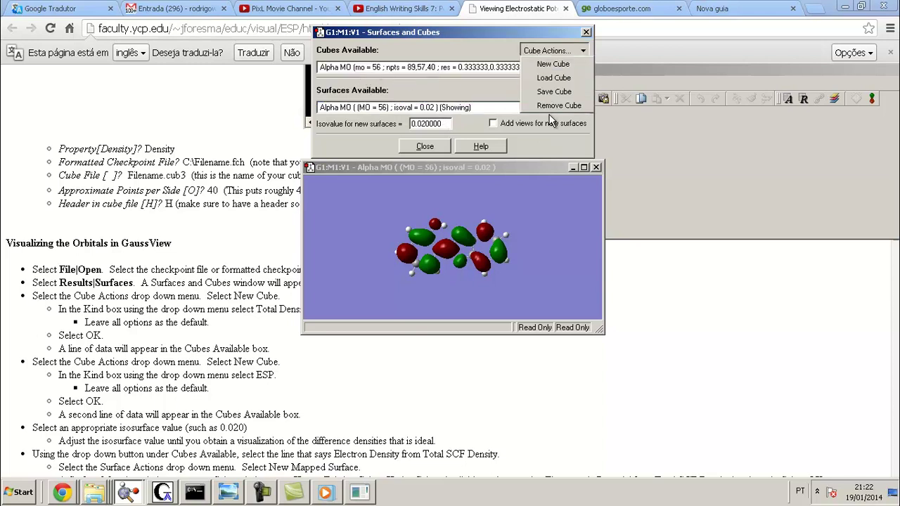
{"action": "left_click", "coordinate": [551, 110]}
{"action": "left_click", "coordinate": [544, 49]}
{"action": "left_click", "coordinate": [551, 106]}
{"action": "left_click", "coordinate": [544, 50]}
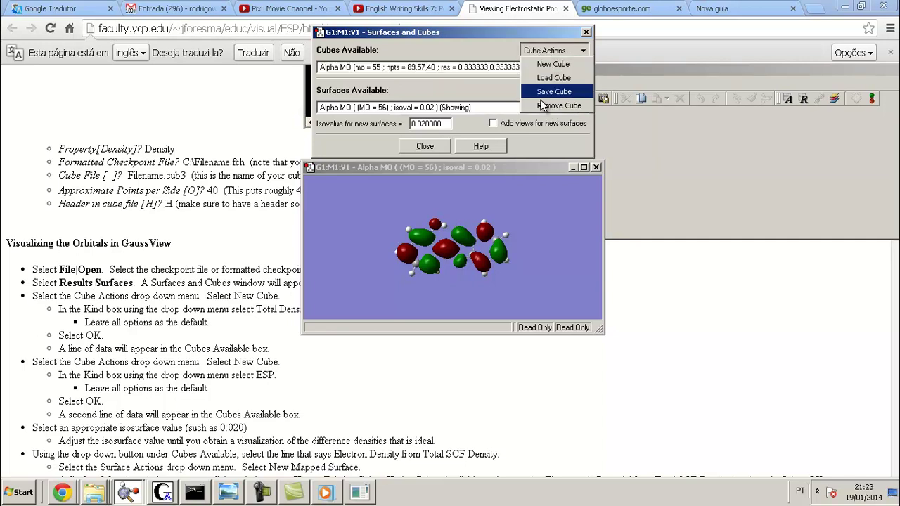
{"action": "left_click", "coordinate": [550, 107]}
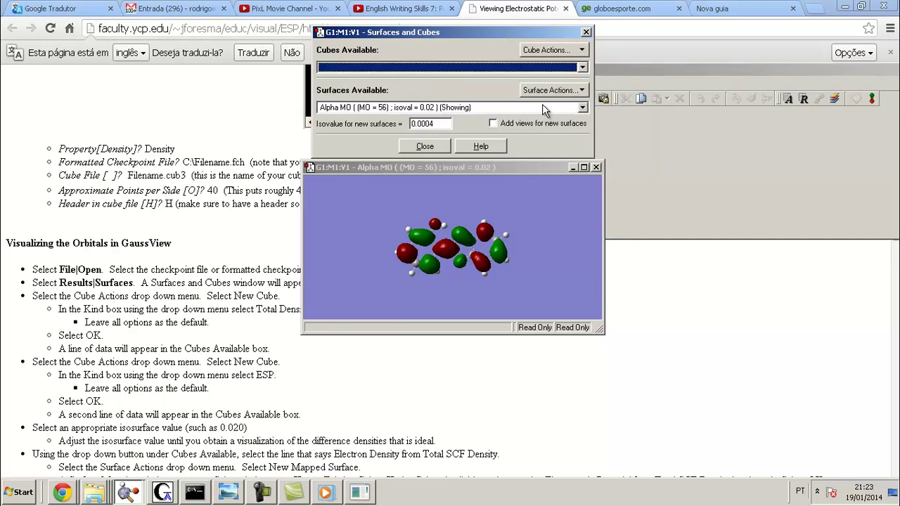
Generate the Total Density cube once more, keeping the SCF density matrix and the Coarse grid.
{"action": "left_click", "coordinate": [542, 49]}
{"action": "left_click", "coordinate": [553, 64]}
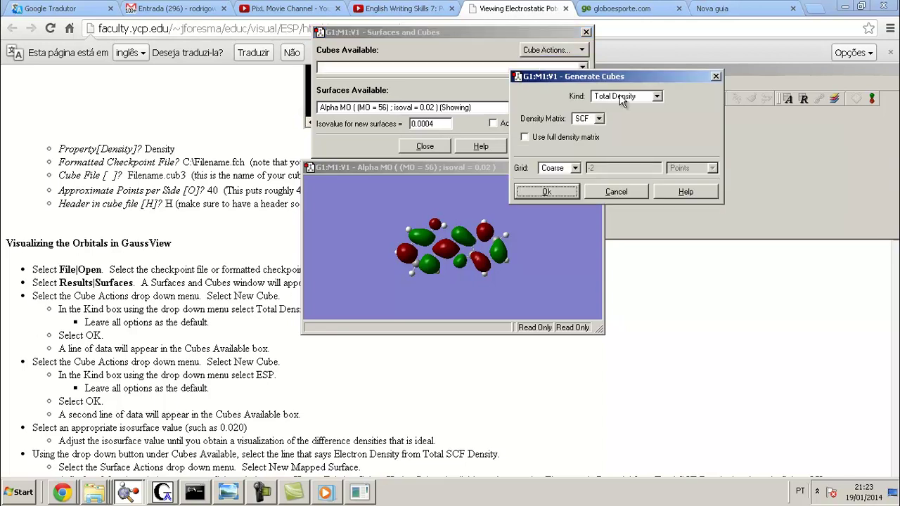
{"action": "left_click", "coordinate": [546, 192]}
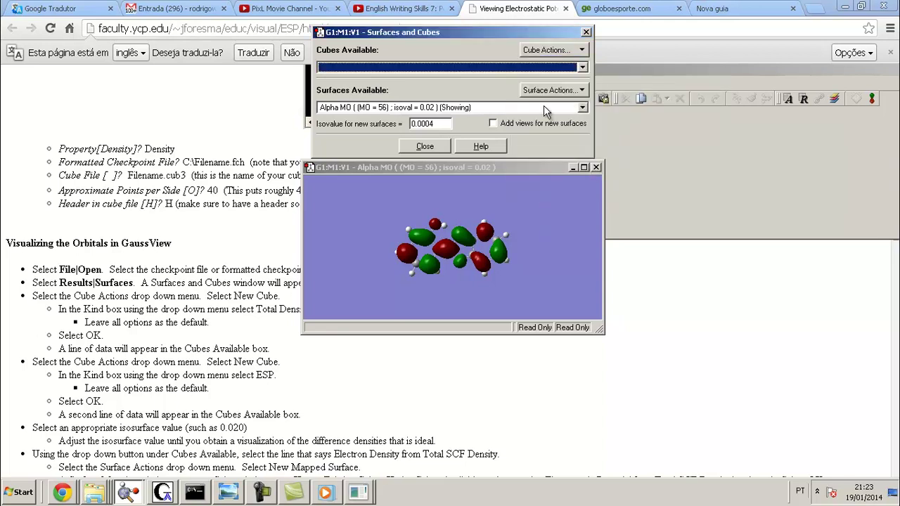
{"action": "left_click", "coordinate": [552, 50]}
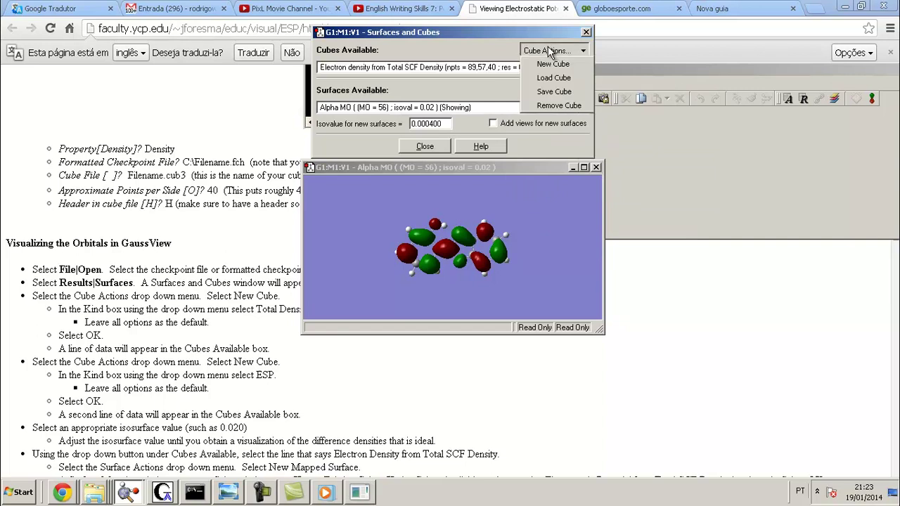
{"action": "left_click", "coordinate": [474, 30]}
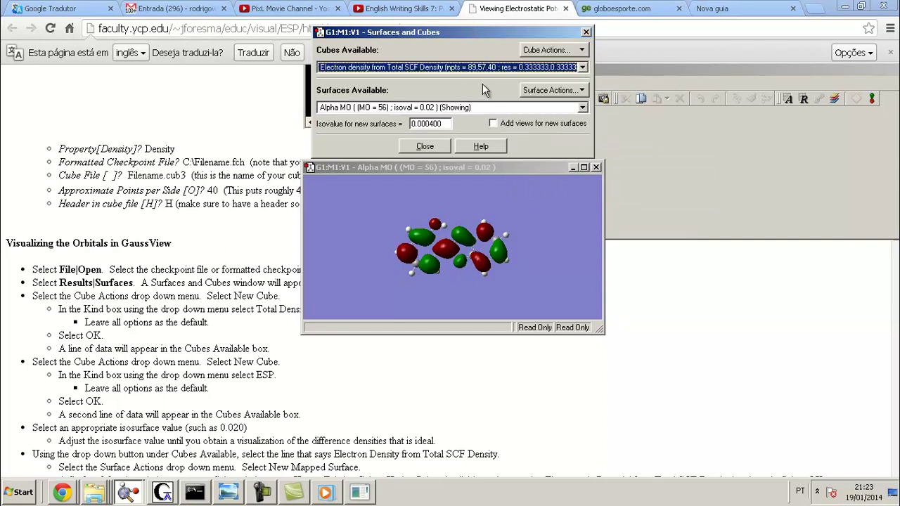
Remove the LUMO surface, MO 56, leaving the bare HBO molecule in the view.
{"action": "left_click", "coordinate": [516, 107]}
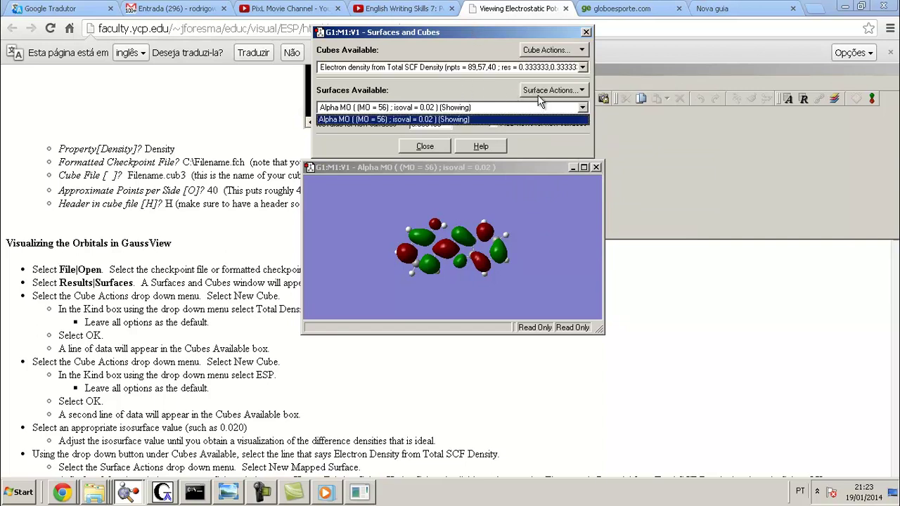
{"action": "left_click", "coordinate": [539, 102]}
{"action": "left_click", "coordinate": [543, 85]}
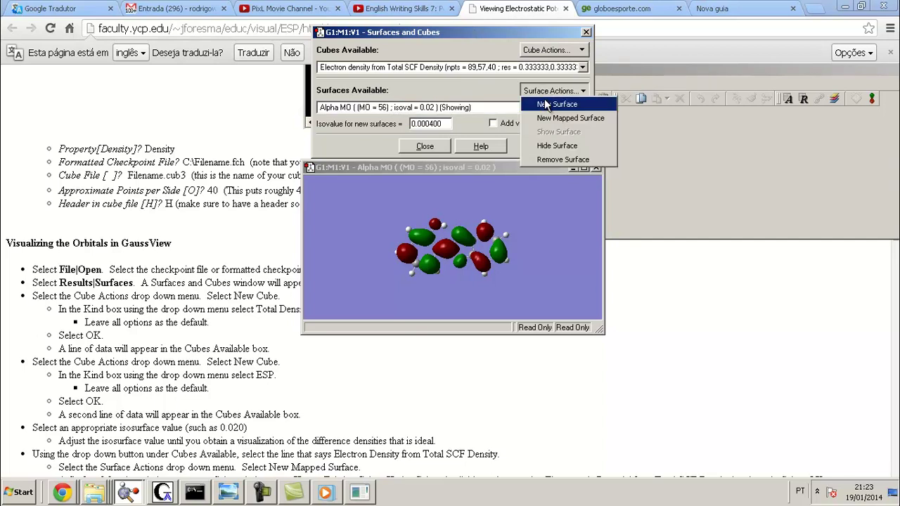
{"action": "left_click", "coordinate": [562, 159]}
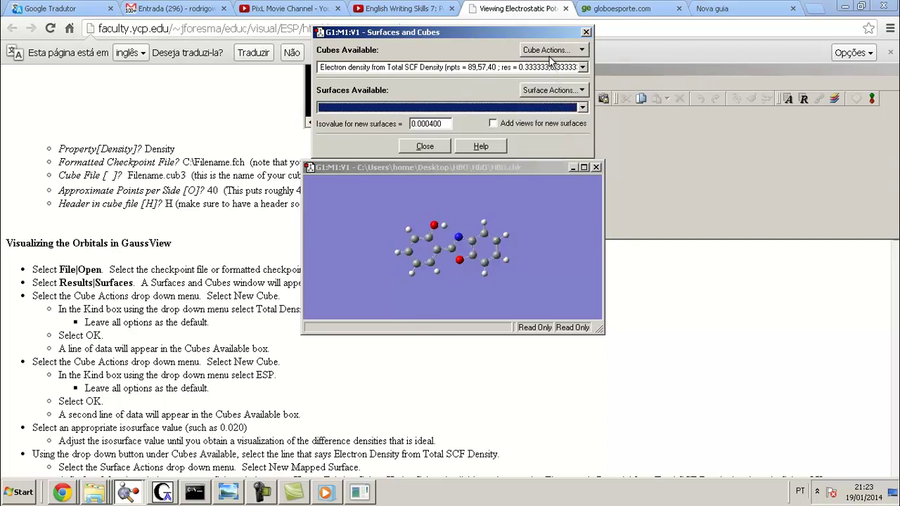
Try a plain surface from the Total SCF Density cube at isovalue 0.0004 and remove it again.
{"action": "left_click", "coordinate": [551, 92]}
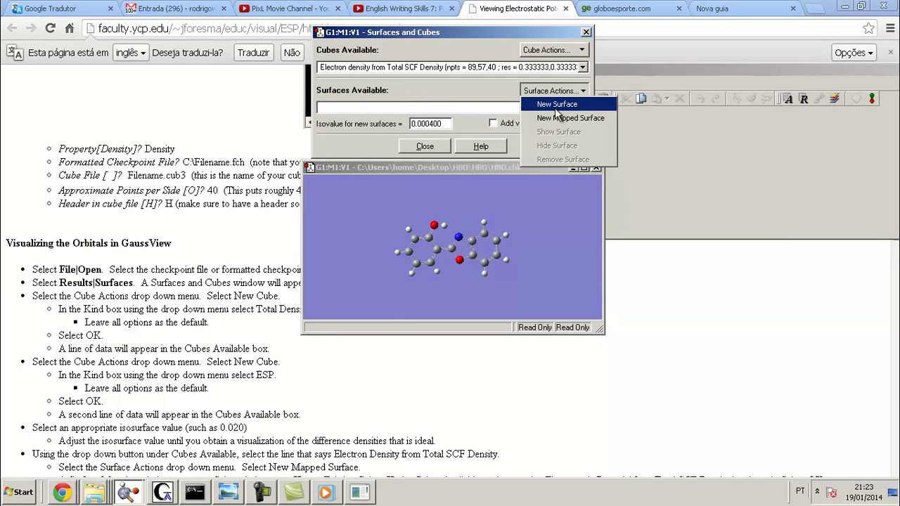
{"action": "left_click", "coordinate": [553, 103]}
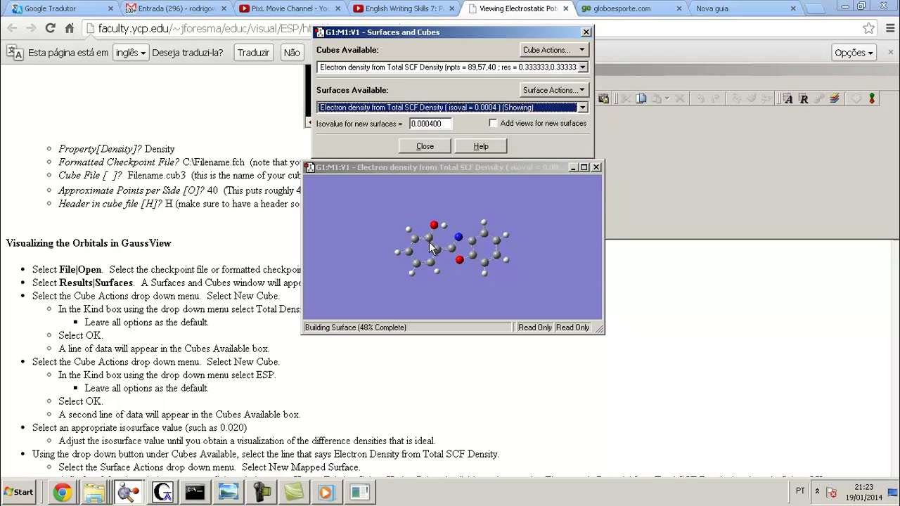
{"action": "left_click", "coordinate": [550, 91]}
{"action": "left_click", "coordinate": [563, 160]}
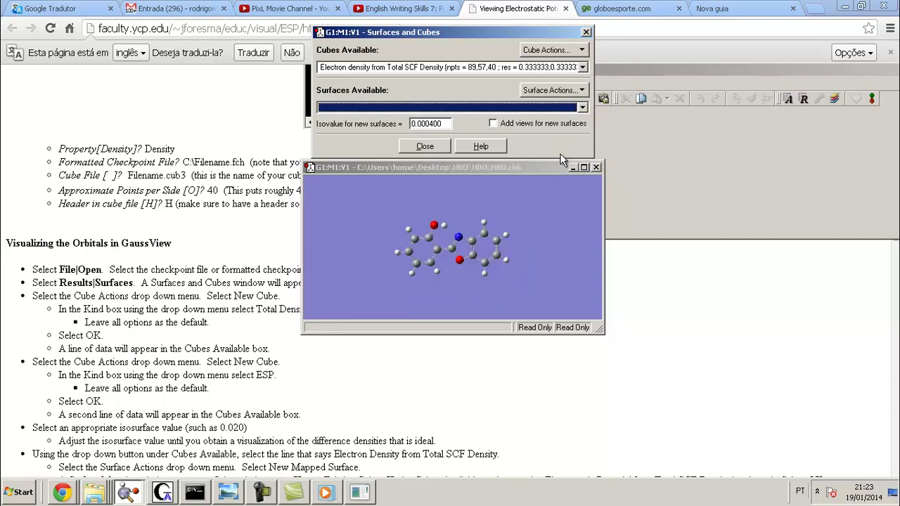
Try a mapped density surface that uses the existing Total SCF Density cube for its values, and remove it.
{"action": "left_click", "coordinate": [562, 93]}
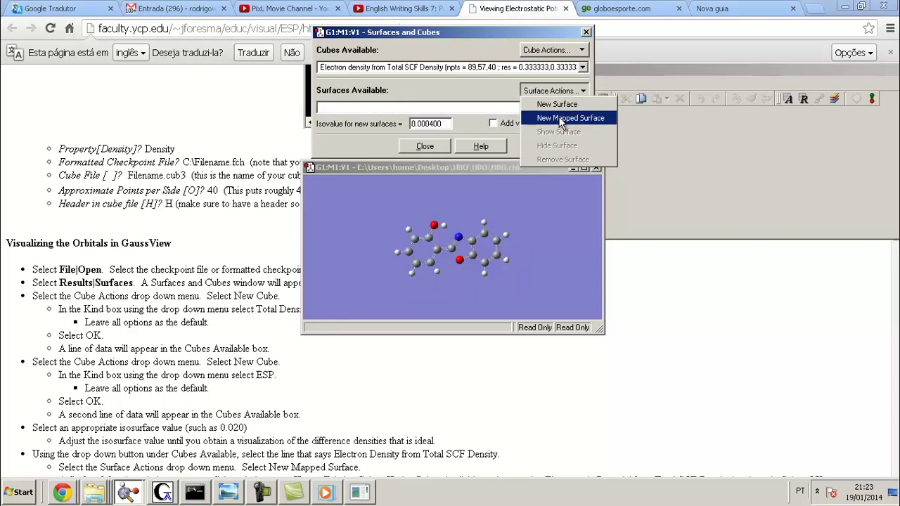
{"action": "left_click", "coordinate": [555, 118]}
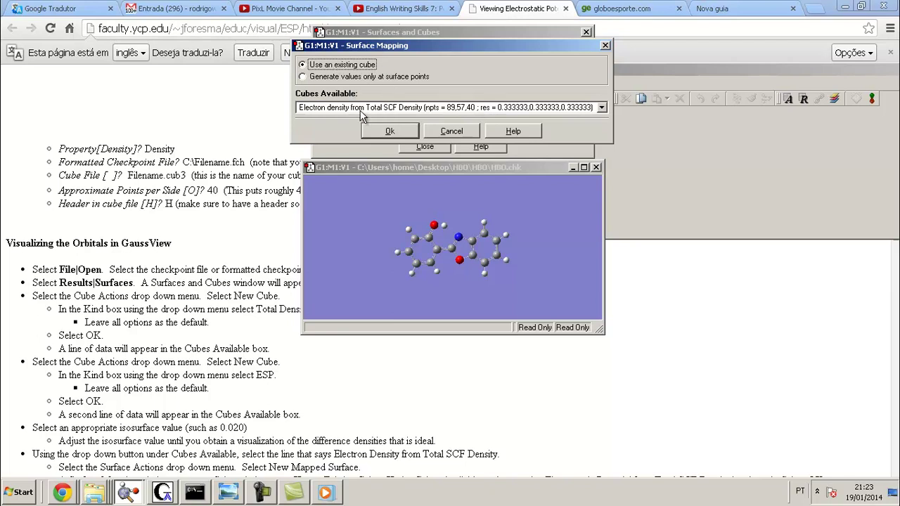
{"action": "left_click", "coordinate": [390, 131]}
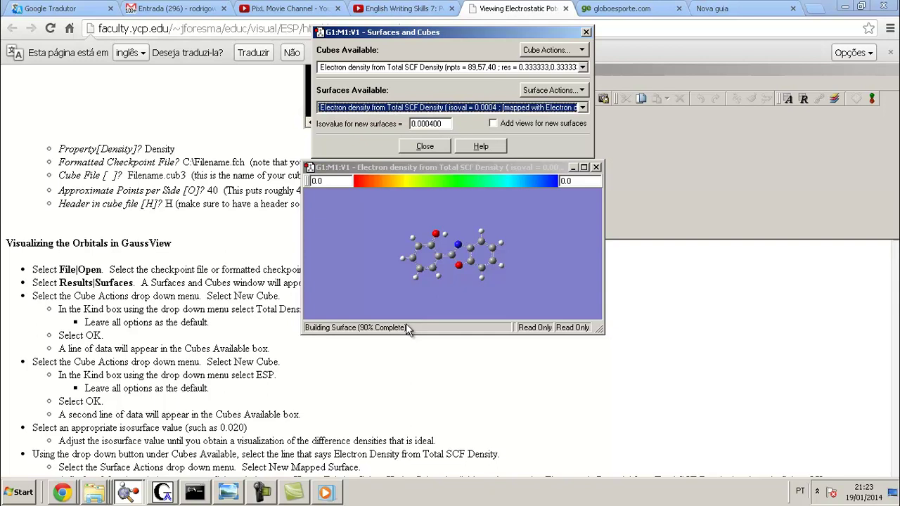
{"action": "left_click", "coordinate": [568, 90]}
{"action": "left_click", "coordinate": [563, 156]}
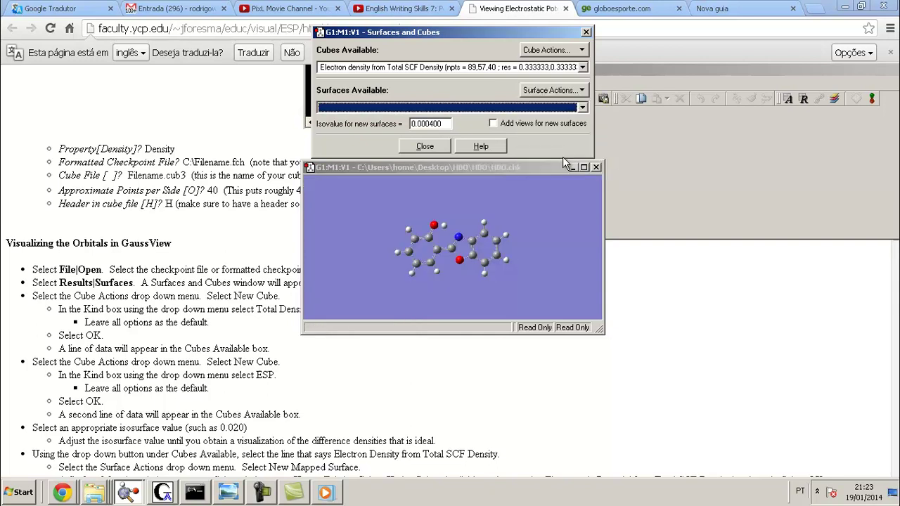
Build the unmapped electron density surface once more at isovalue 0.0004 and remove it from the view.
{"action": "left_click", "coordinate": [554, 90]}
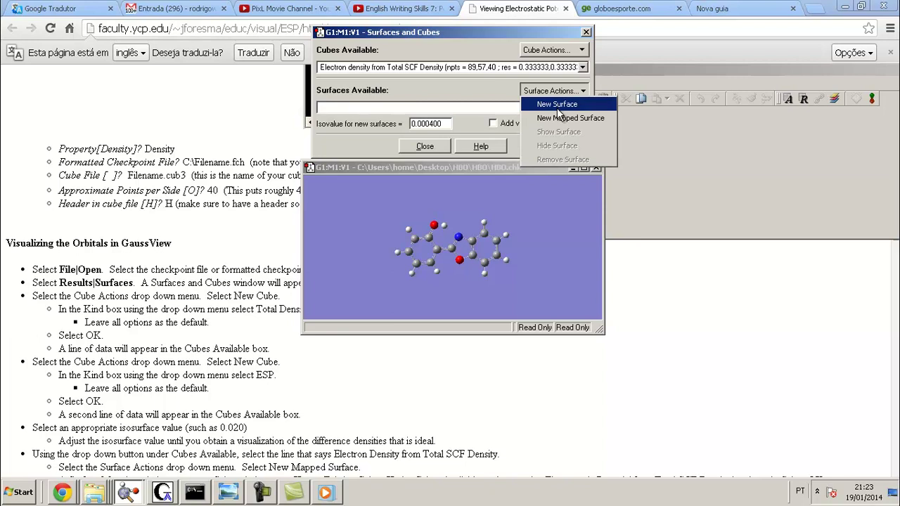
{"action": "left_click", "coordinate": [556, 105]}
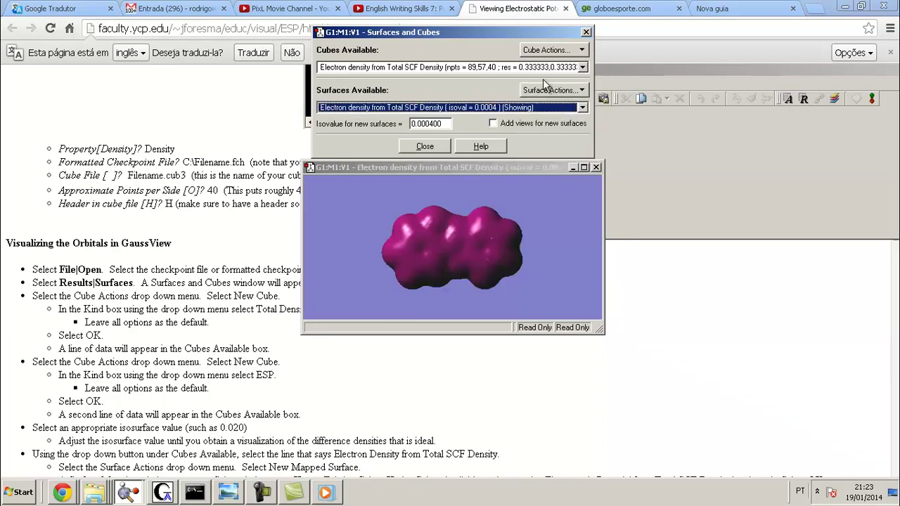
{"action": "left_click", "coordinate": [543, 91]}
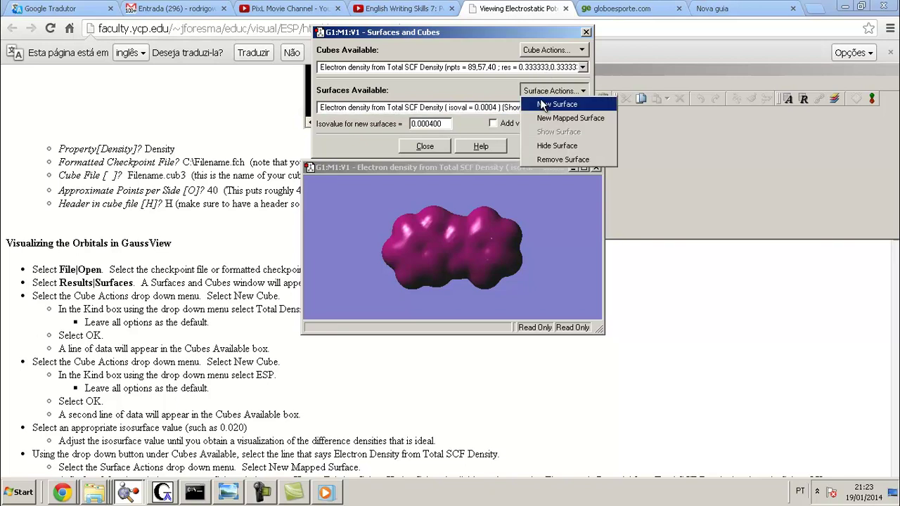
{"action": "left_click", "coordinate": [552, 161]}
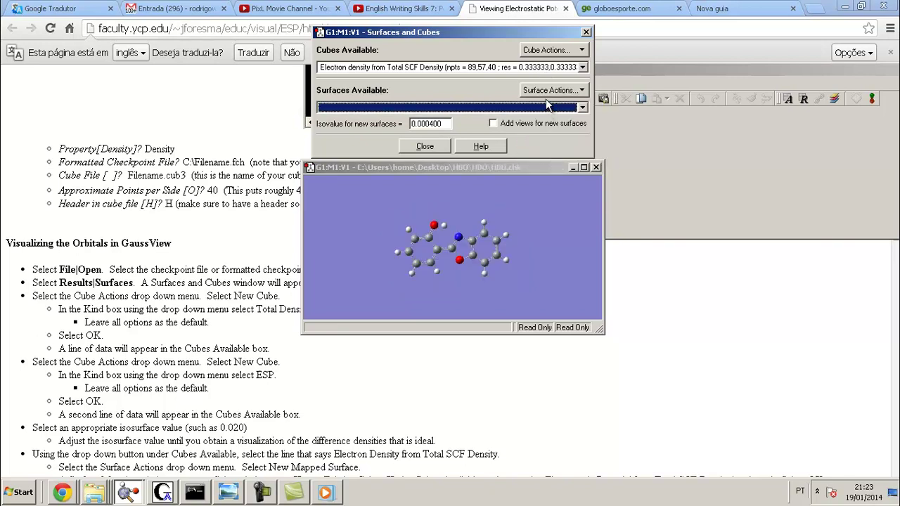
Create a mapped surface of the total density at isovalue 0.0004, generating ESP values only at surface points with the SCF density matrix.
{"action": "left_click", "coordinate": [547, 92]}
{"action": "left_click", "coordinate": [548, 118]}
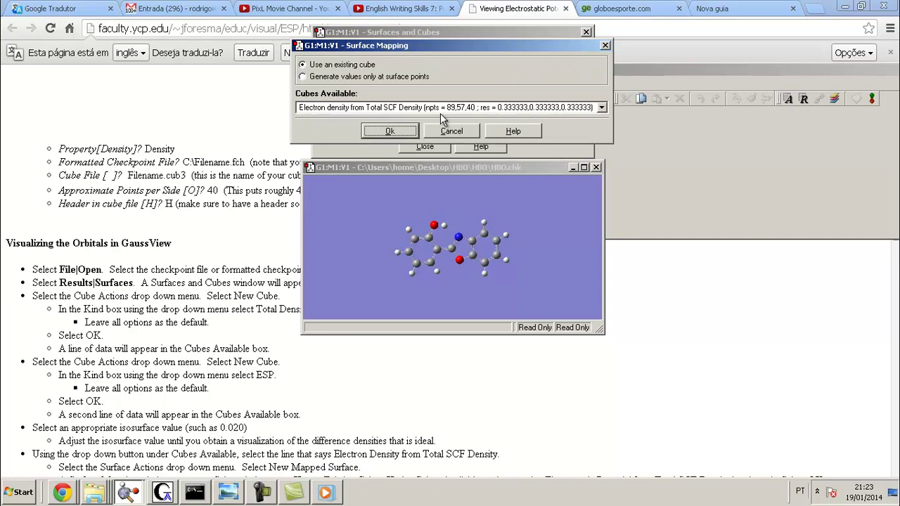
{"action": "left_click", "coordinate": [368, 78]}
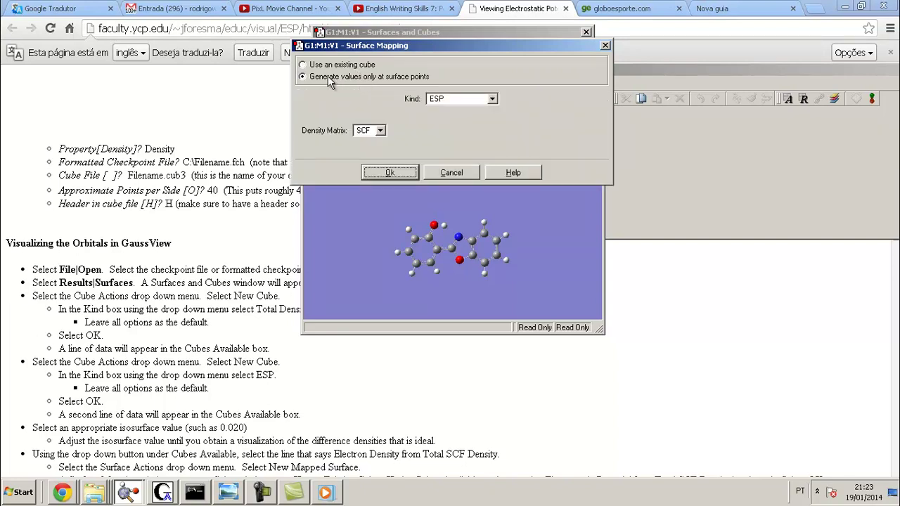
{"action": "left_click", "coordinate": [405, 175]}
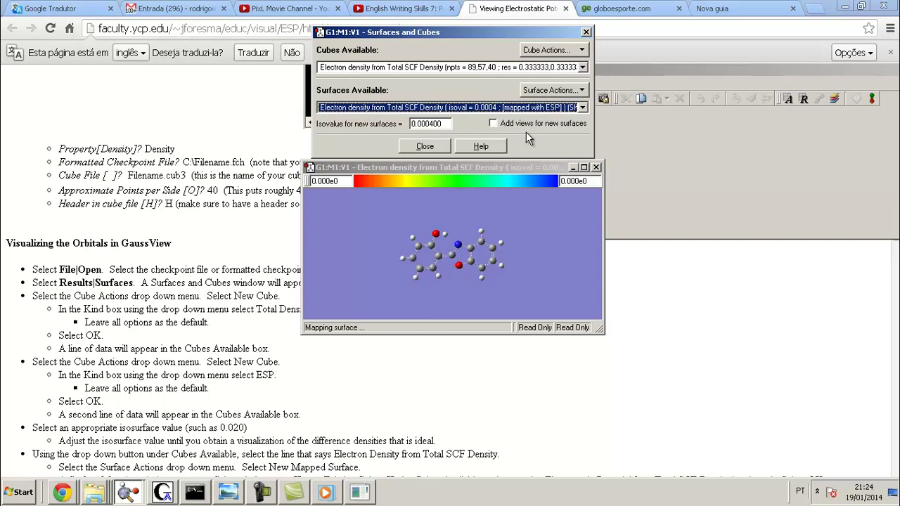
{"action": "left_click", "coordinate": [438, 167]}
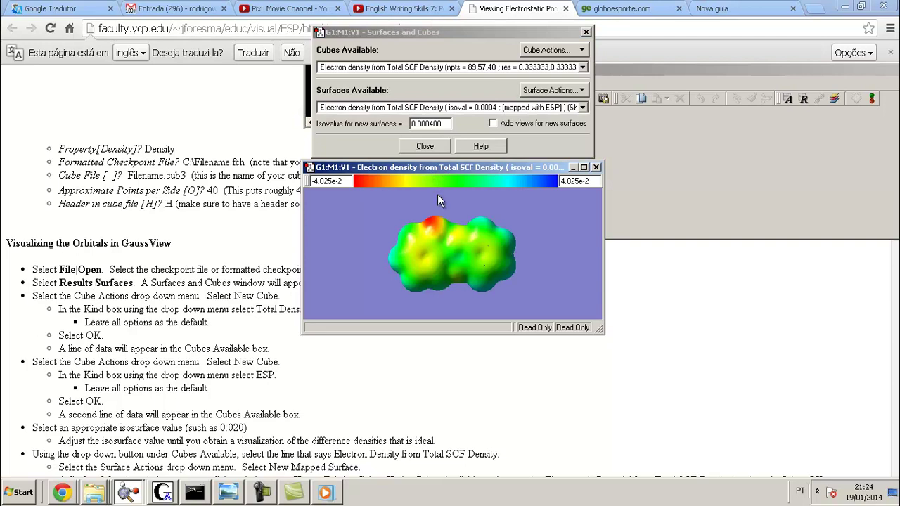
Create another ESP-mapped density surface, keeping values generated only at surface points and the SCF density matrix.
{"action": "left_click", "coordinate": [543, 92]}
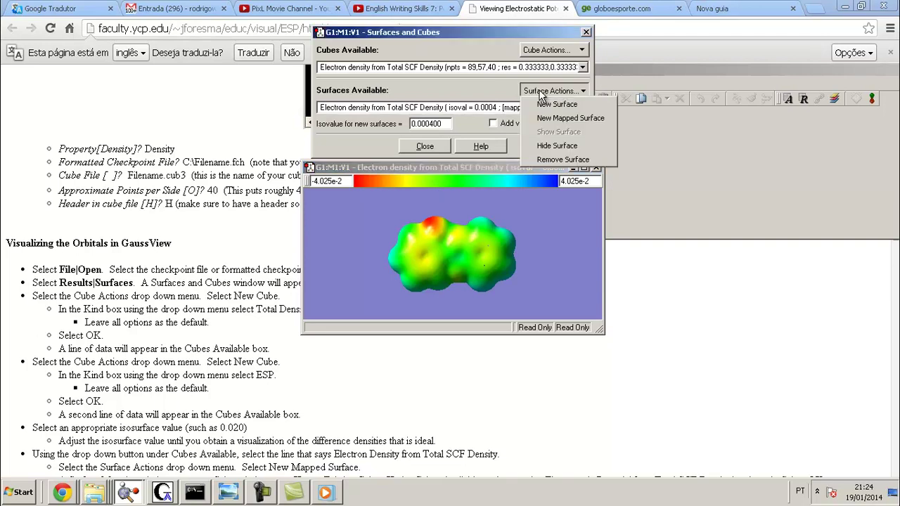
{"action": "left_click", "coordinate": [550, 120]}
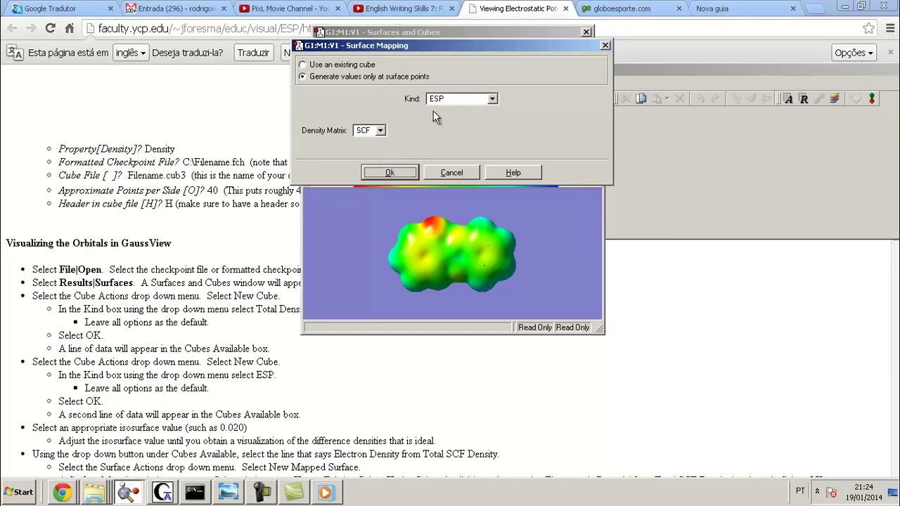
{"action": "left_click", "coordinate": [411, 173]}
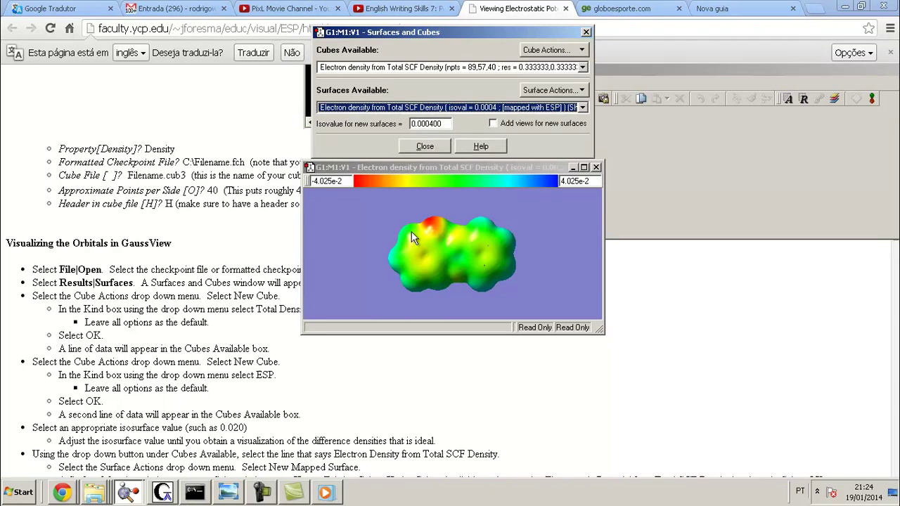
Maximize the molecule window, move the Surfaces and Cubes dialog aside, and examine the ESP-mapped surface from several angles.
{"action": "left_click_drag", "start_coordinate": [411, 232], "coordinate": [545, 237]}
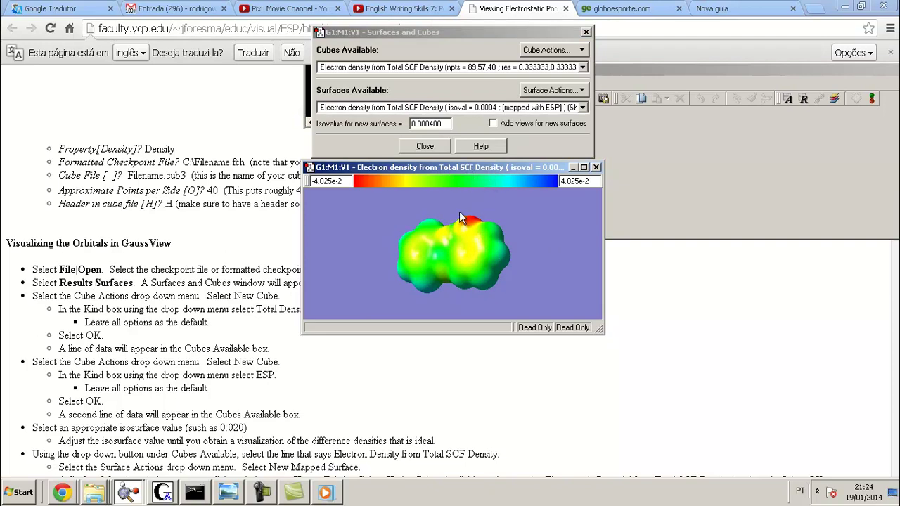
{"action": "left_click_drag", "start_coordinate": [459, 211], "coordinate": [389, 276]}
{"action": "double_click", "coordinate": [426, 167]}
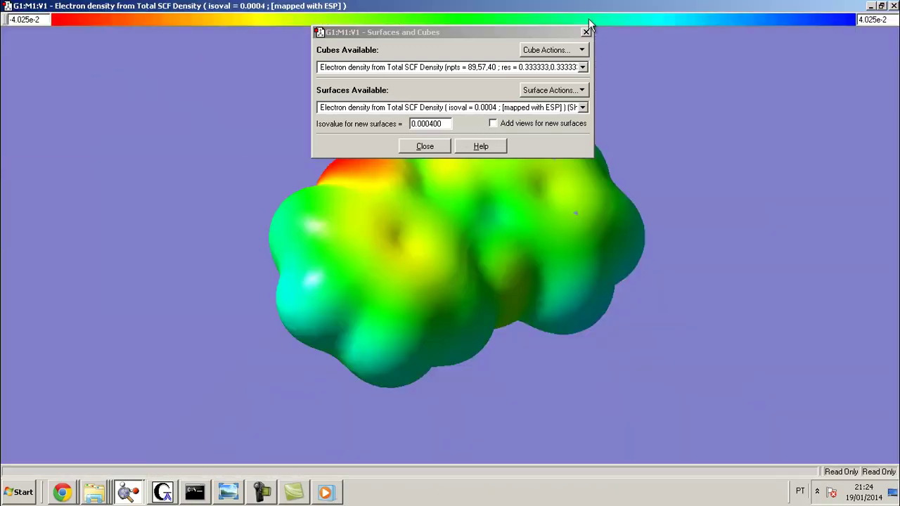
{"action": "left_click_drag", "start_coordinate": [557, 35], "coordinate": [782, 16]}
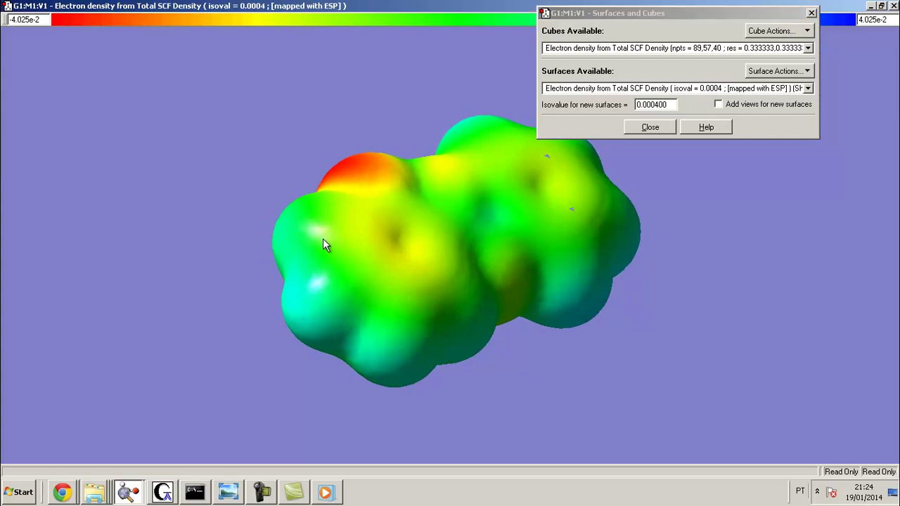
{"action": "left_click_drag", "start_coordinate": [354, 185], "coordinate": [431, 254]}
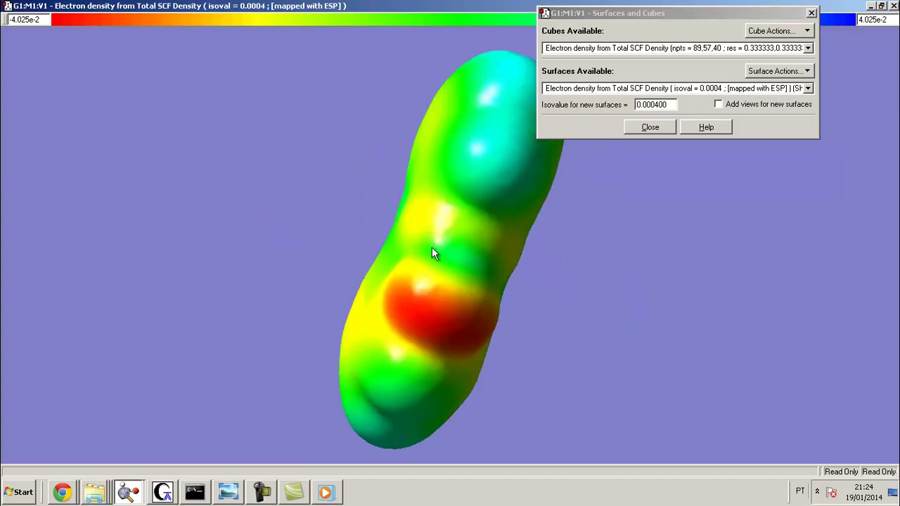
Try to open the Display Format settings for the molecule view.
{"action": "right_click", "coordinate": [267, 236]}
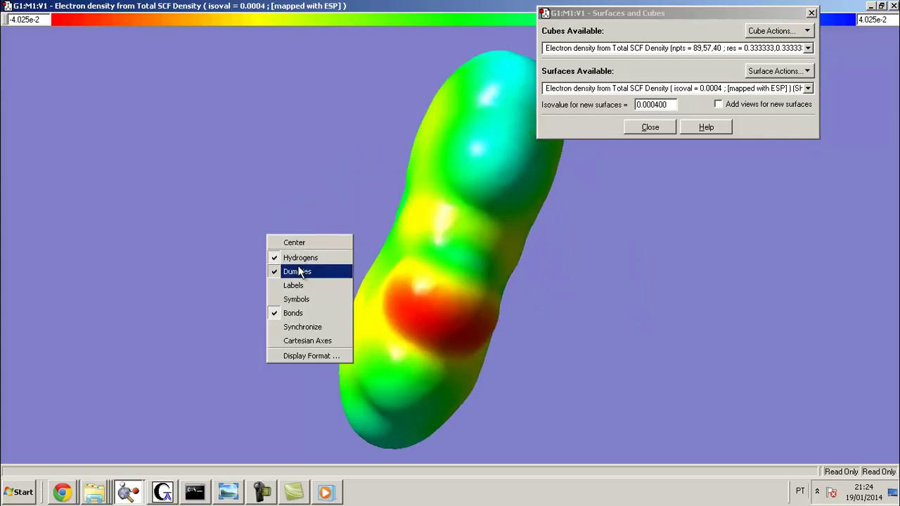
{"action": "left_click", "coordinate": [323, 356]}
{"action": "right_click", "coordinate": [205, 234]}
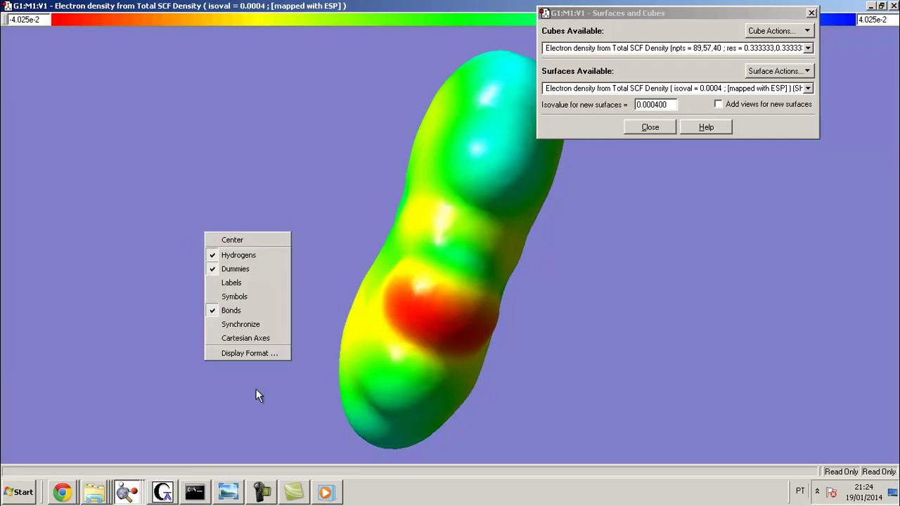
{"action": "left_click", "coordinate": [254, 354]}
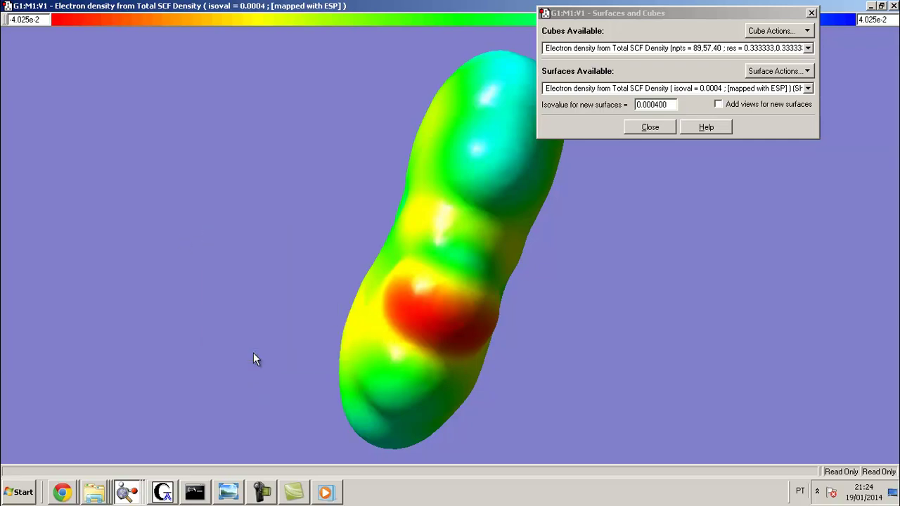
{"action": "right_click", "coordinate": [260, 206]}
{"action": "left_click", "coordinate": [298, 325]}
Close the Surfaces and Cubes dialog and shift both the stationary and moving object display settings toward Fast in Display Format.
{"action": "left_click", "coordinate": [648, 126]}
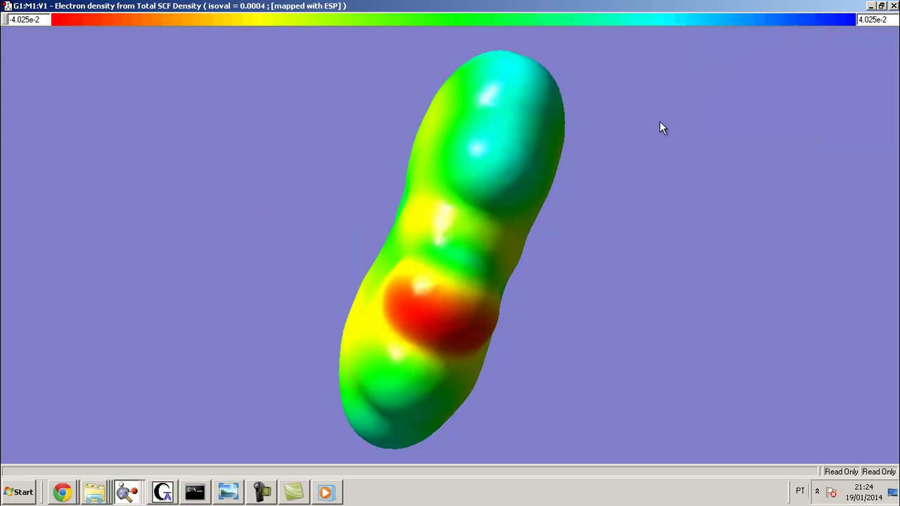
{"action": "right_click", "coordinate": [431, 134]}
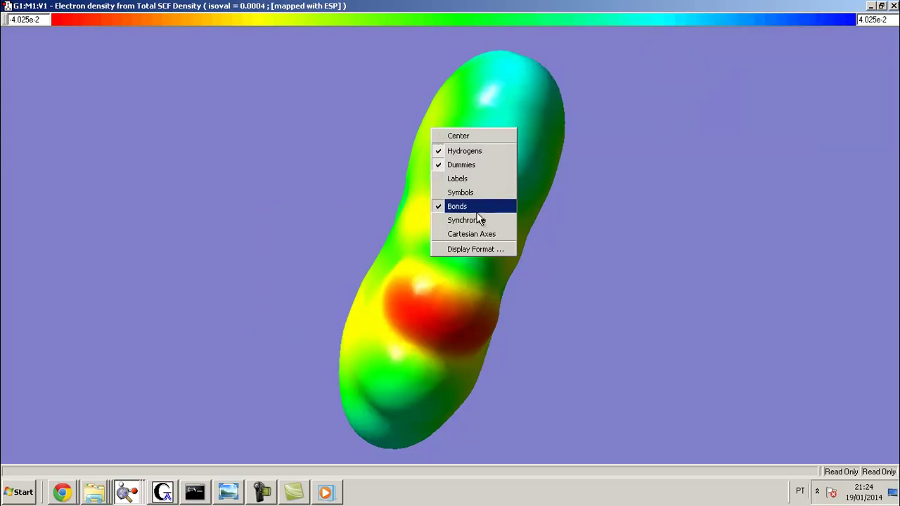
{"action": "left_click", "coordinate": [484, 249]}
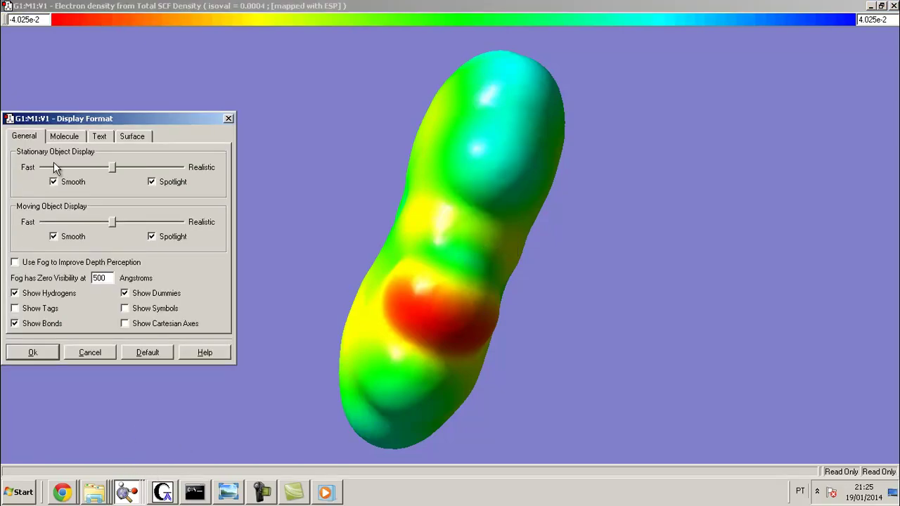
{"action": "left_click_drag", "start_coordinate": [112, 167], "coordinate": [104, 169]}
{"action": "left_click_drag", "start_coordinate": [113, 222], "coordinate": [68, 225]}
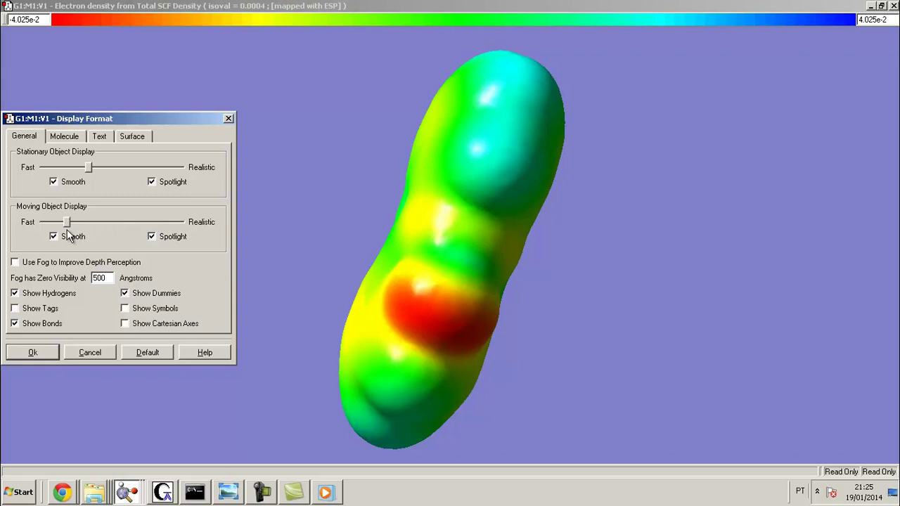
Set the molecule's High Layer display to Tube and apply the display format.
{"action": "left_click", "coordinate": [64, 138]}
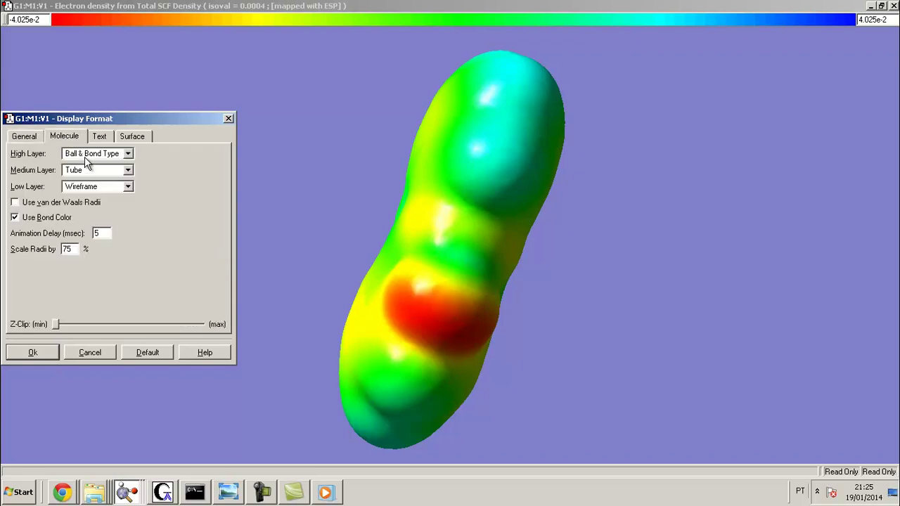
{"action": "left_click", "coordinate": [88, 154]}
{"action": "left_click", "coordinate": [87, 185]}
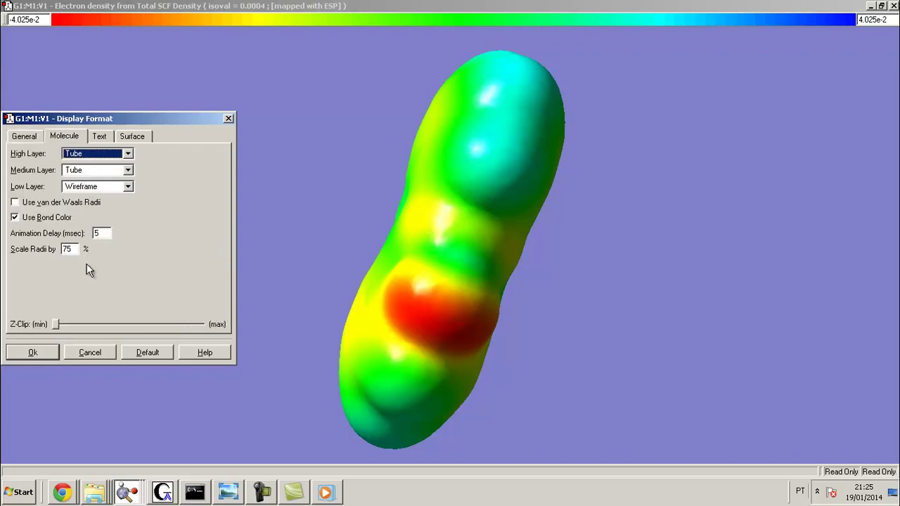
{"action": "left_click", "coordinate": [35, 353]}
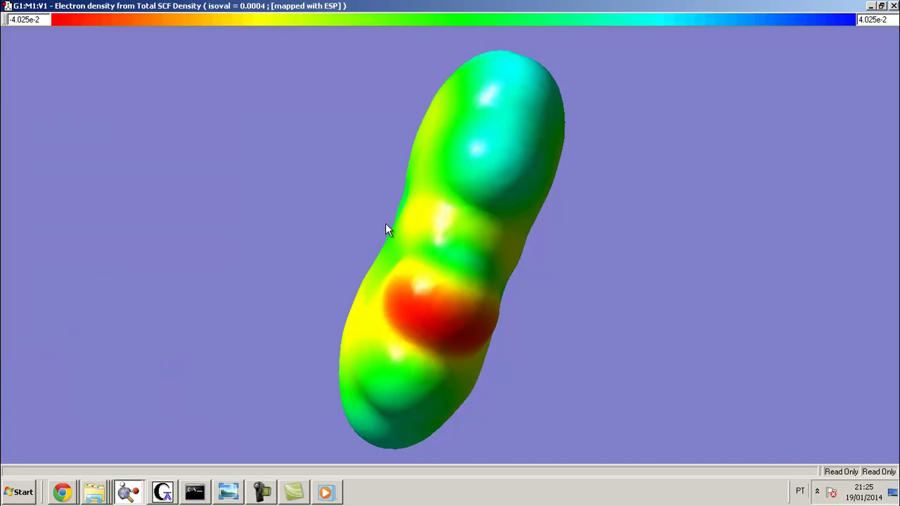
{"action": "left_click_drag", "start_coordinate": [386, 229], "coordinate": [450, 117]}
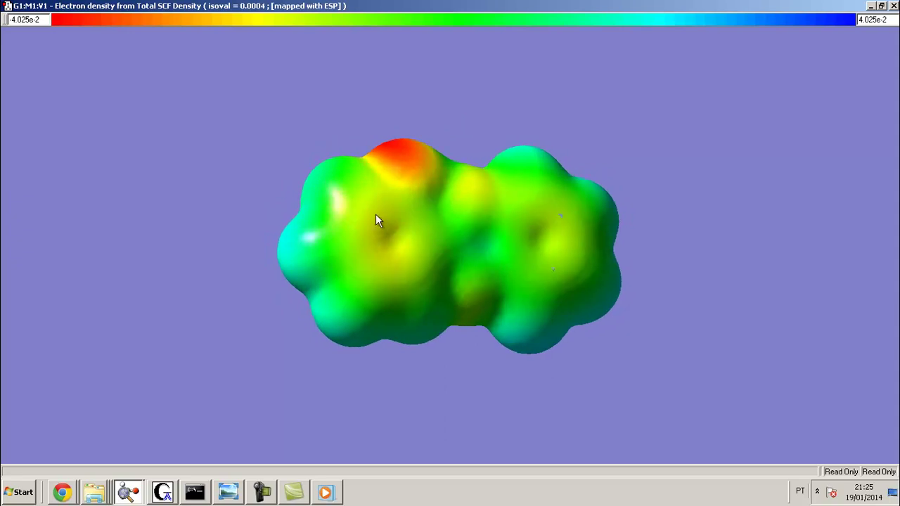